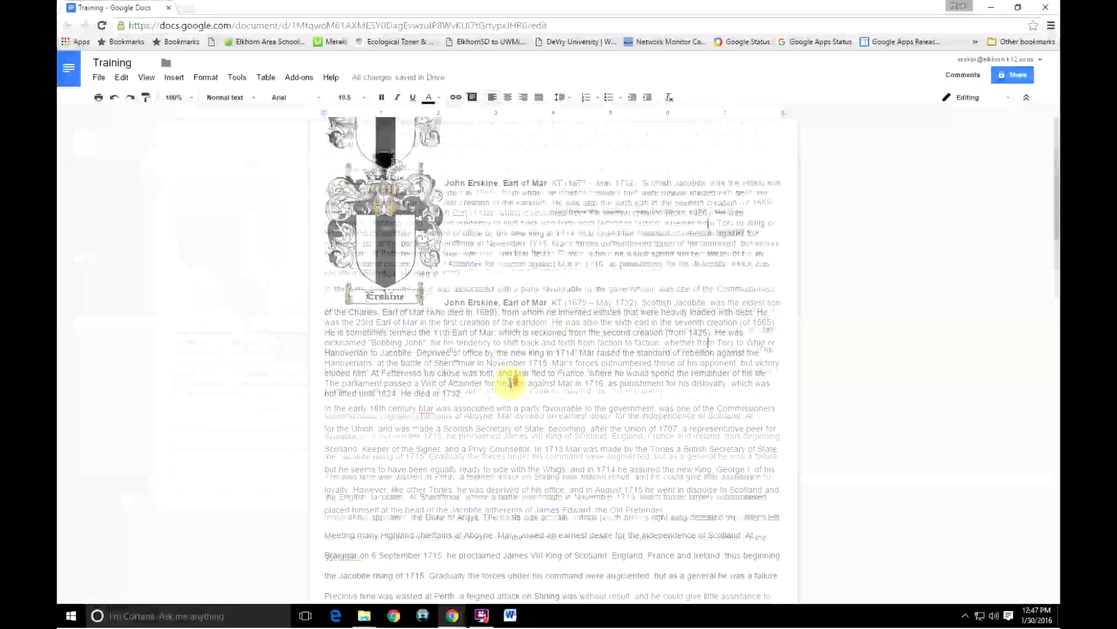
# Set the coat-of-arms image at the start of the document to wrap text
pyautogui.scroll(-3, 510, 383)
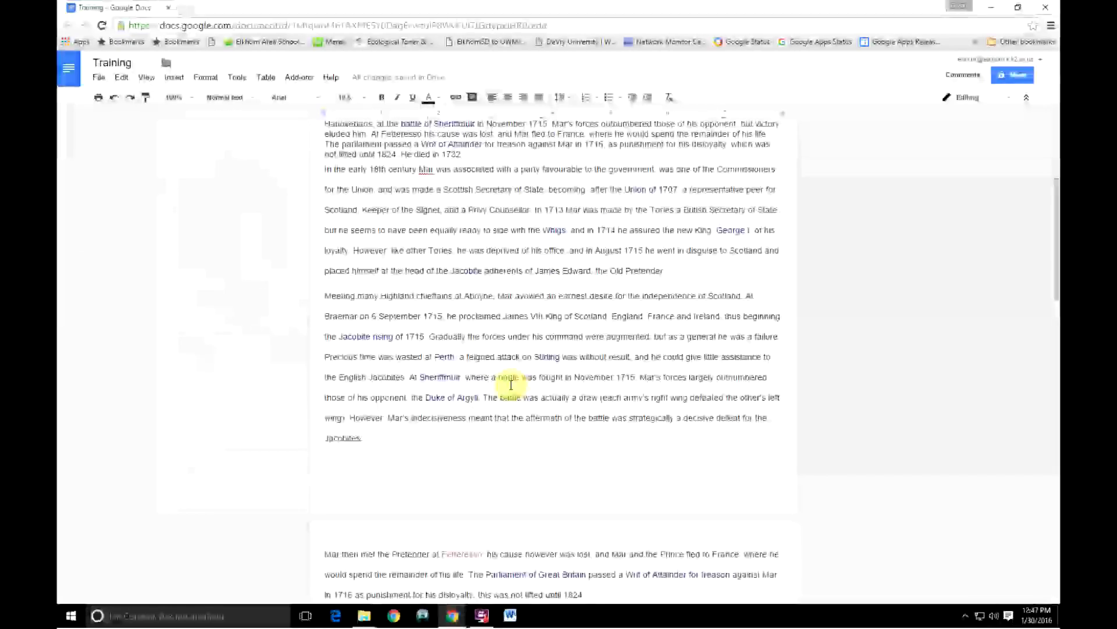
pyautogui.scroll(3, 512, 385)
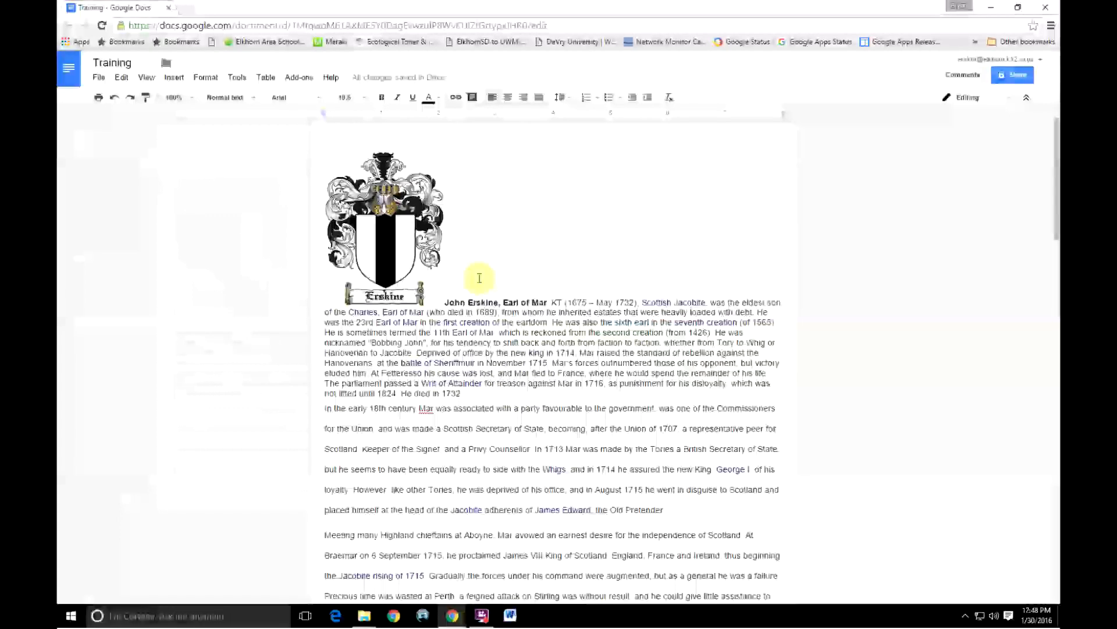
pyautogui.click(391, 214)
pyautogui.click(556, 234)
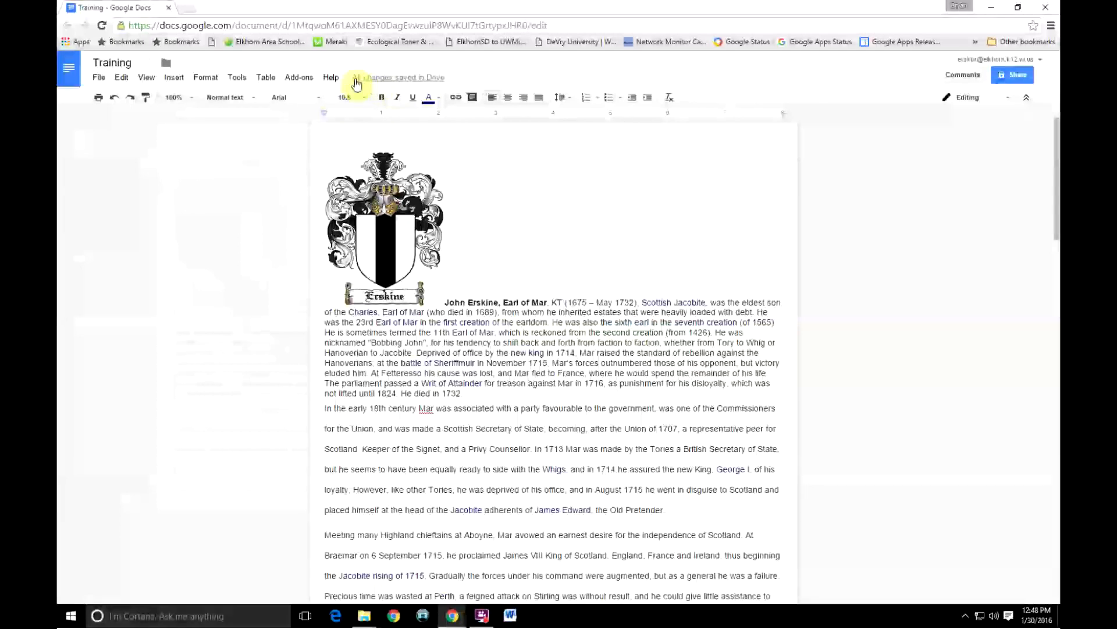
pyautogui.click(362, 161)
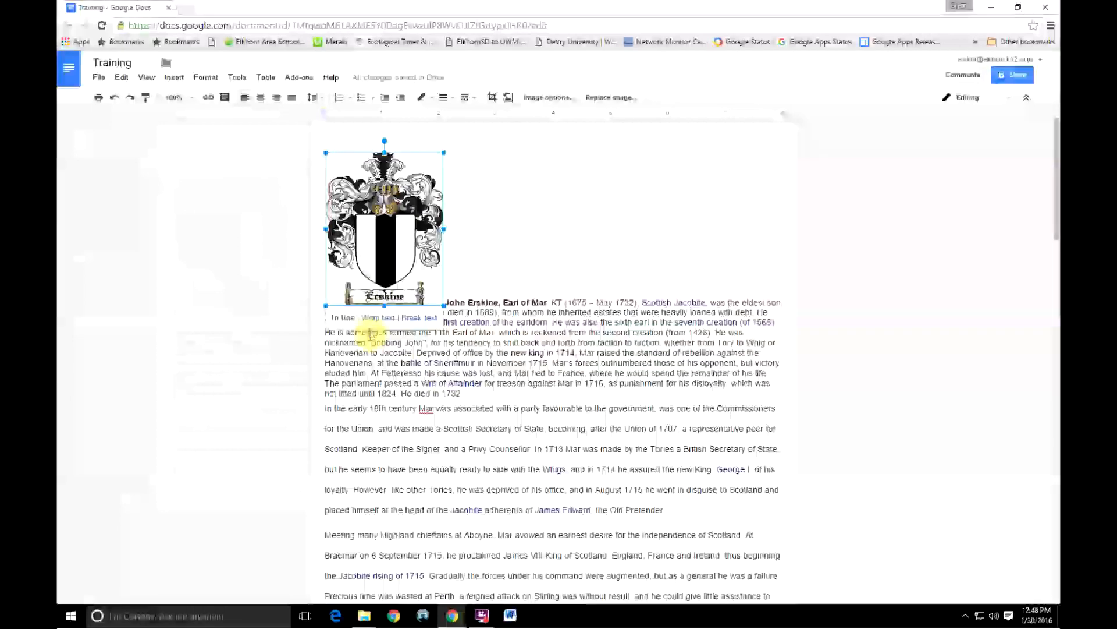
pyautogui.click(377, 317)
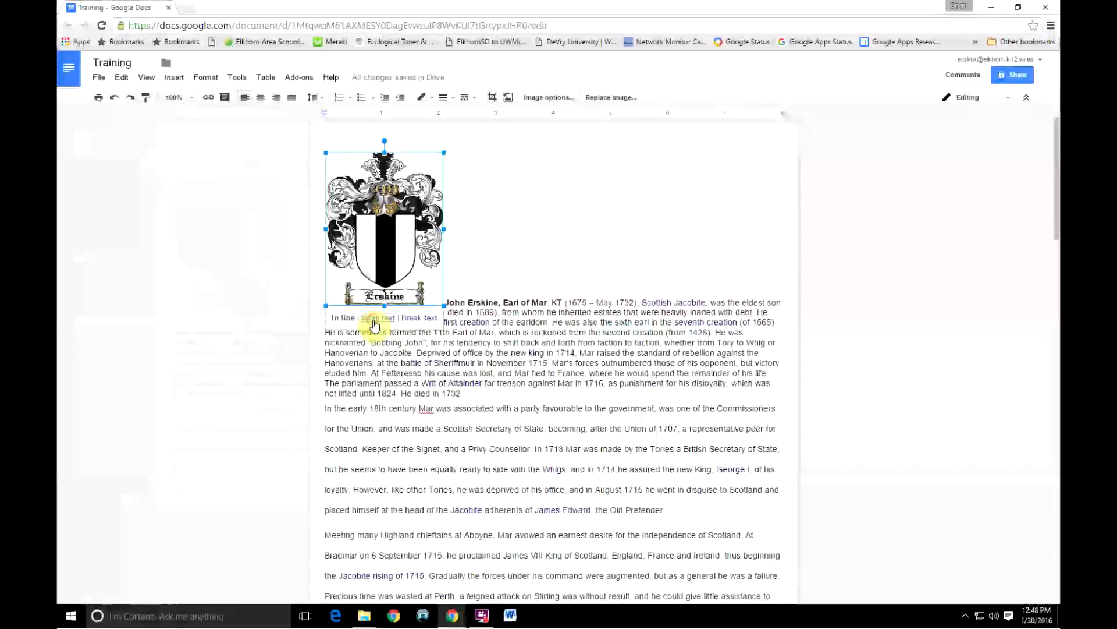
pyautogui.click(604, 280)
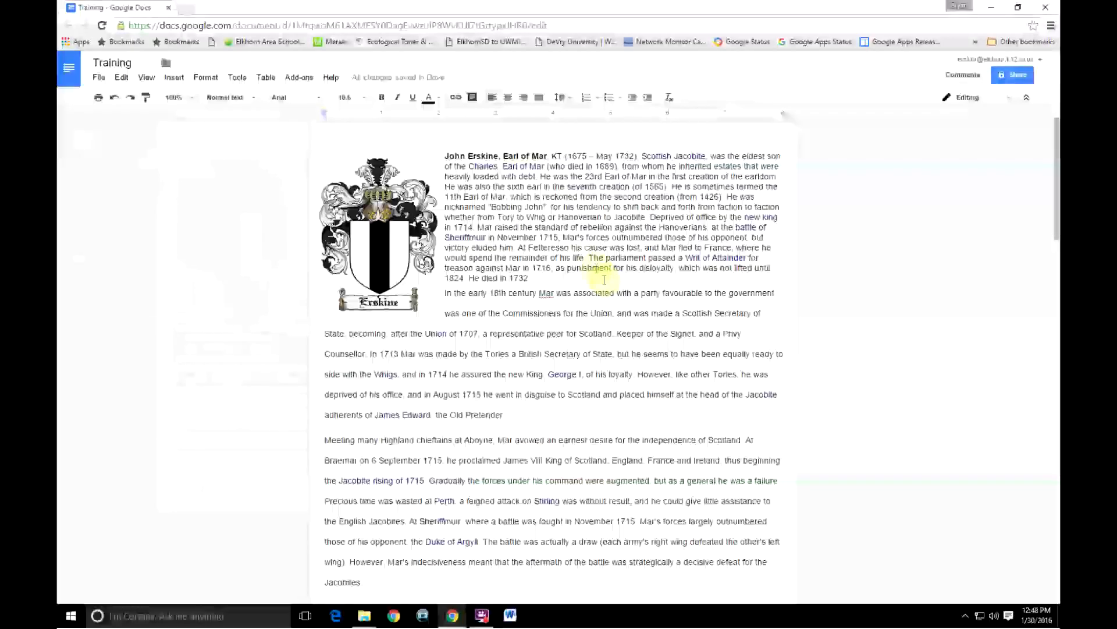
# Select all the body text from the first paragraph to the end and set its line spacing to 1.15
pyautogui.click(447, 157)
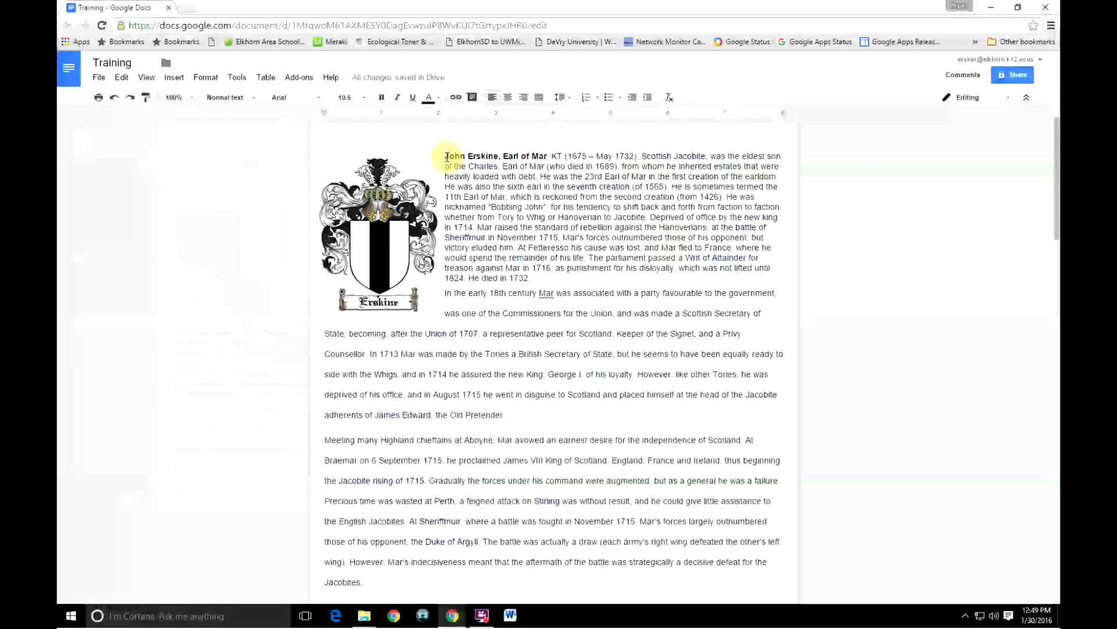
pyautogui.scroll(-5, 561, 369)
pyautogui.scroll(-4, 561, 369)
pyautogui.scroll(9, 561, 369)
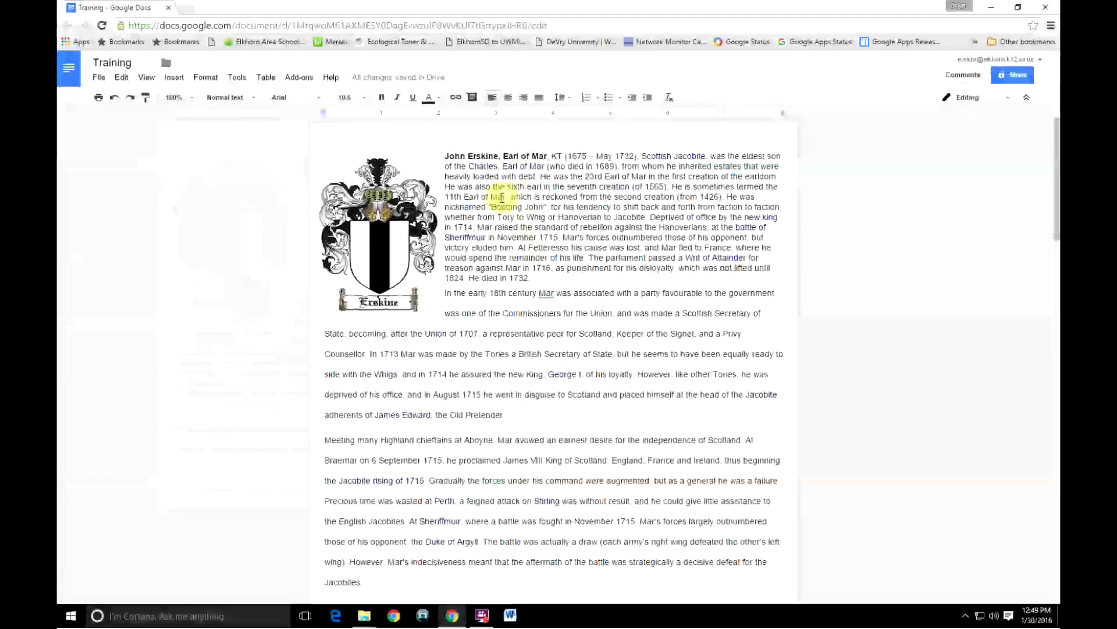
pyautogui.moveTo(445, 156); pyautogui.dragTo(349, 498)
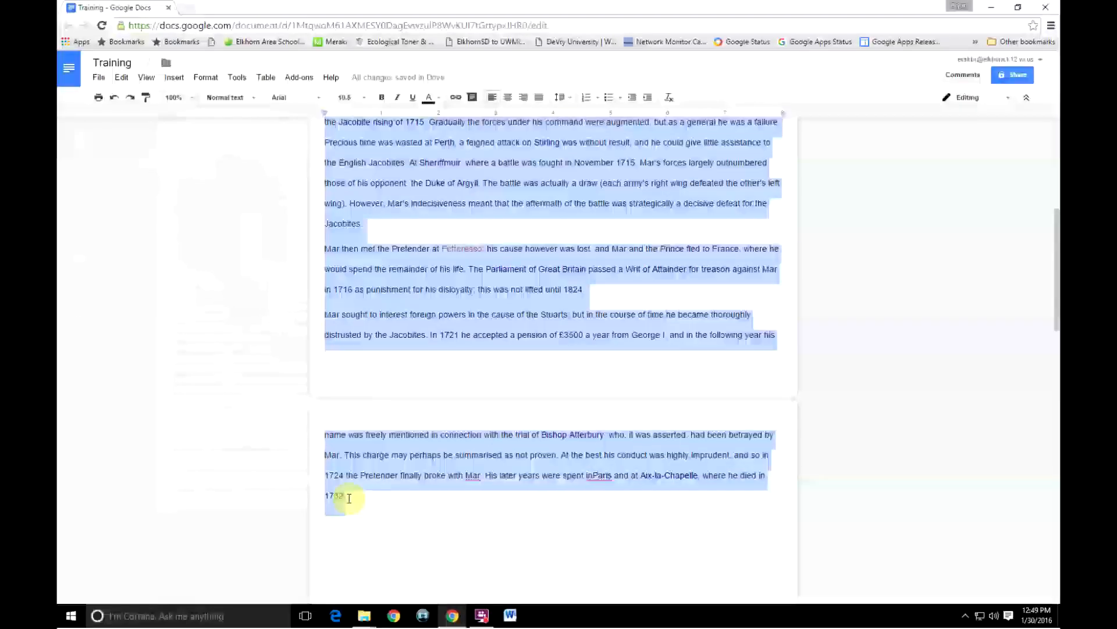
pyautogui.click(209, 77)
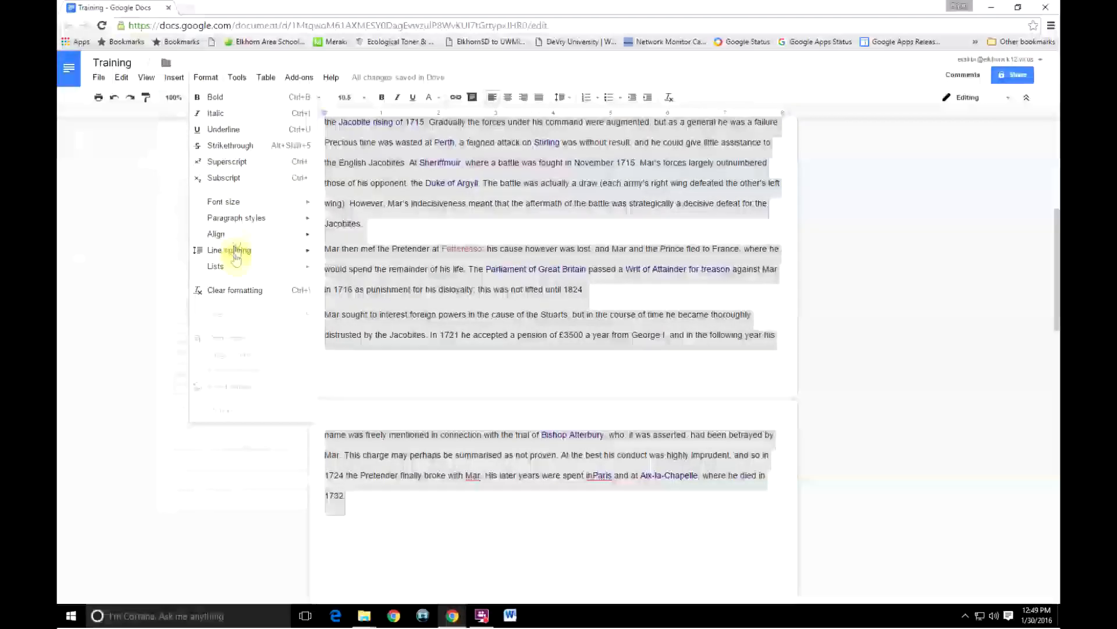
pyautogui.moveTo(235, 258)
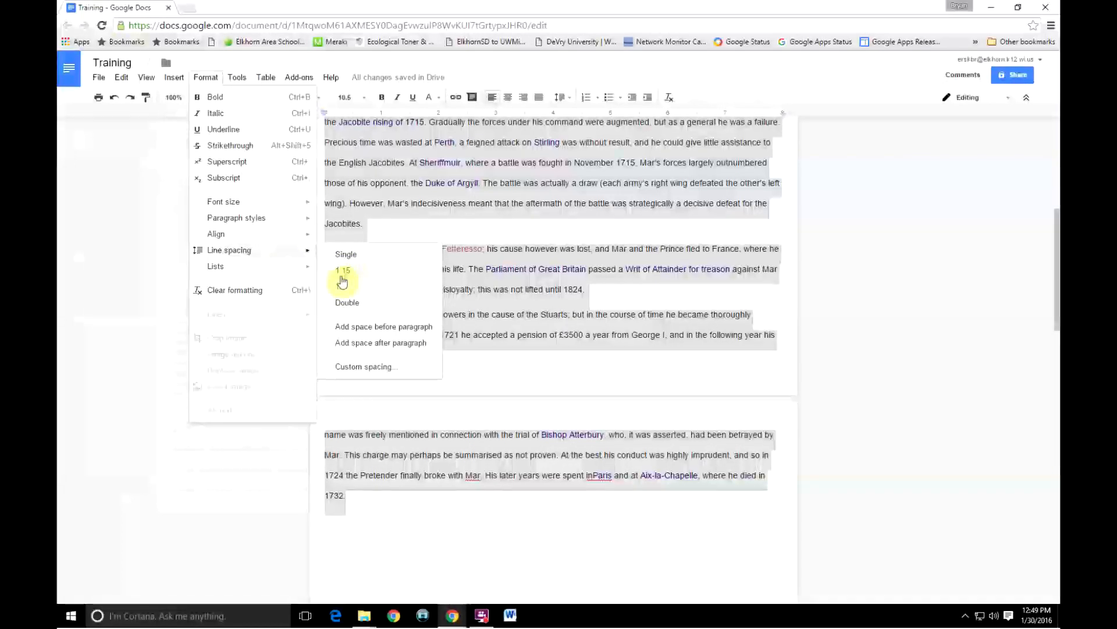
pyautogui.click(343, 281)
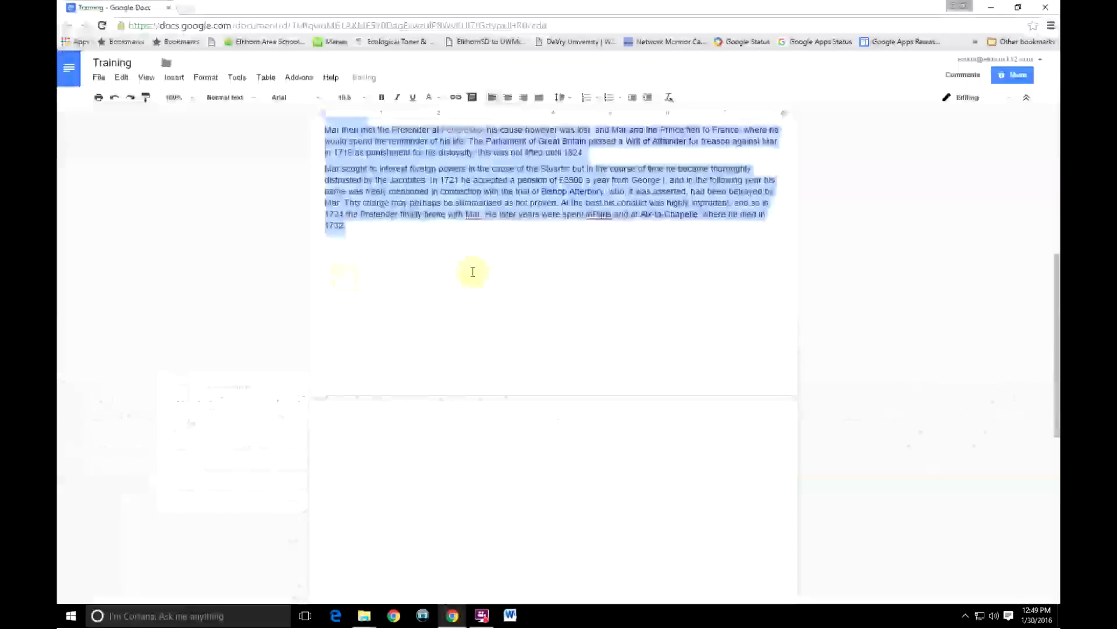
pyautogui.scroll(10, 535, 265)
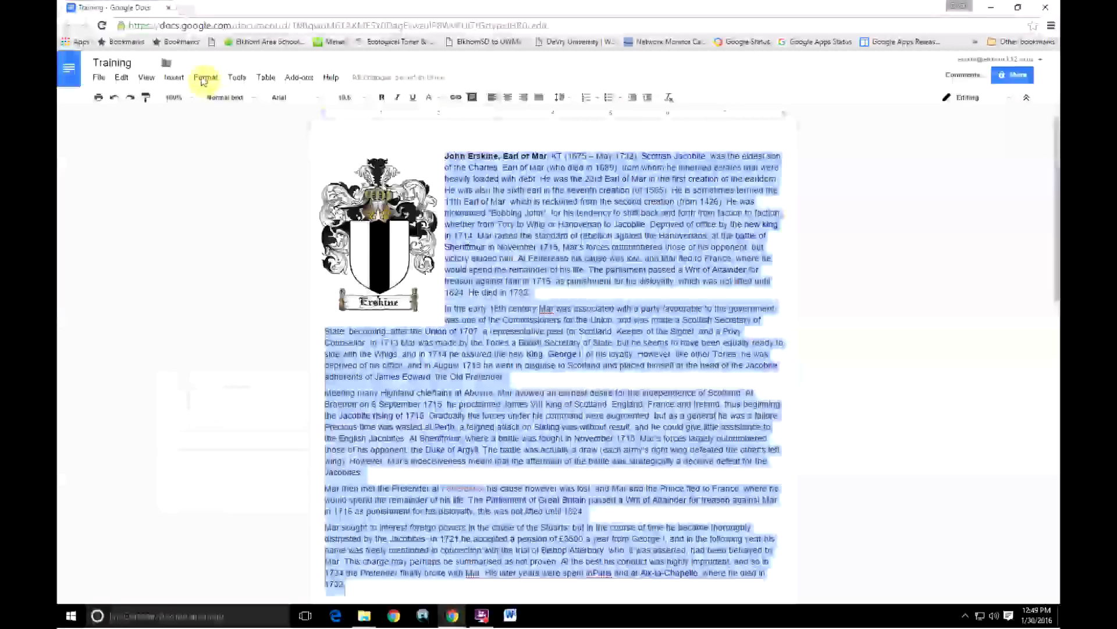
# Set the line spacing of the selected body text to 1.5 and deselect it
pyautogui.click(205, 78)
pyautogui.moveTo(252, 227)
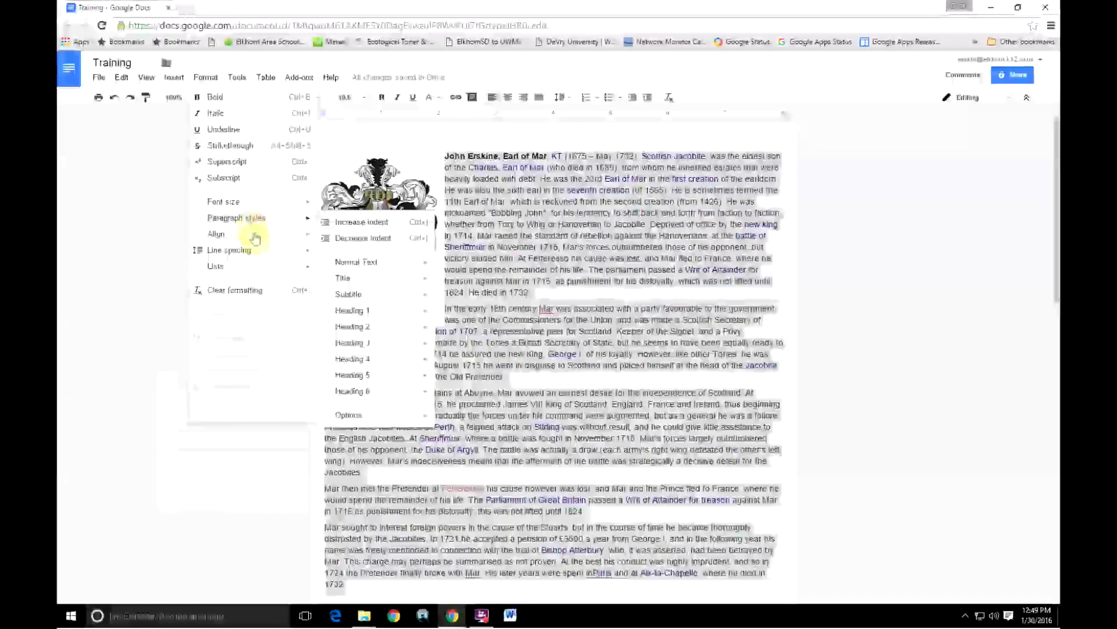
pyautogui.moveTo(251, 250)
pyautogui.click(348, 287)
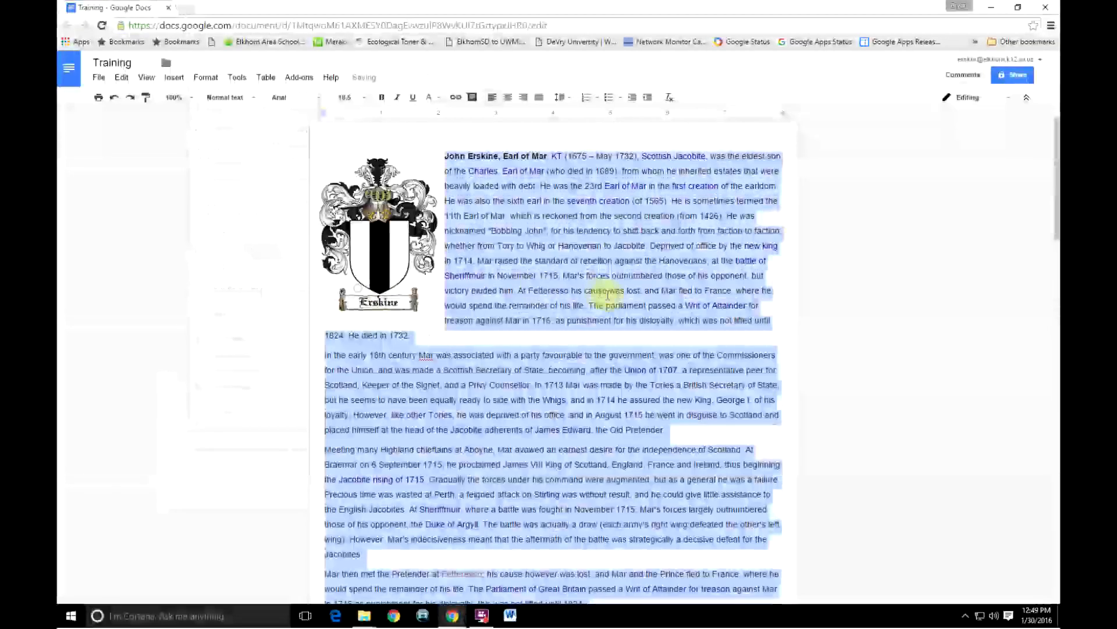
pyautogui.click(611, 296)
# Review the page layout from the first paragraph to the end of the document
pyautogui.scroll(-10, 617, 300)
pyautogui.scroll(5, 617, 300)
pyautogui.scroll(-9, 616, 300)
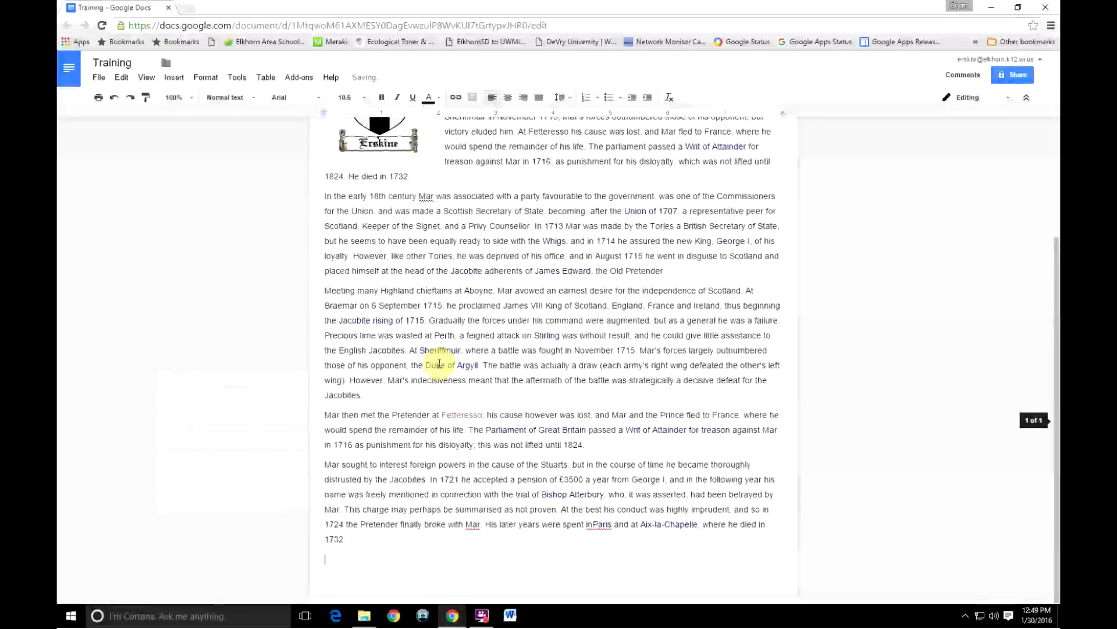
pyautogui.scroll(3, 501, 356)
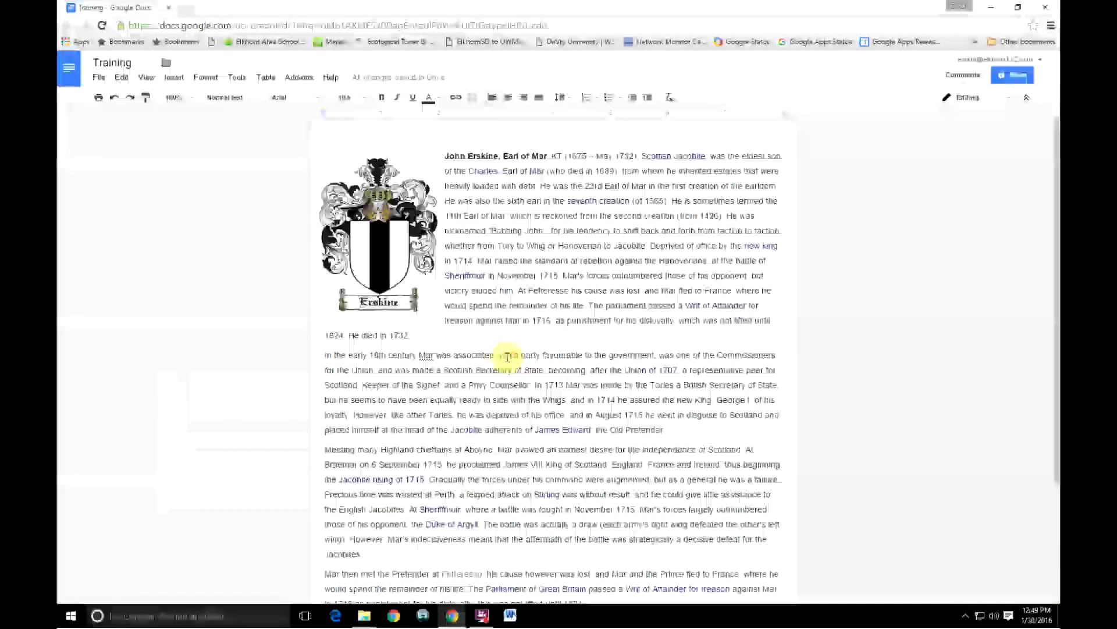
pyautogui.scroll(-3, 507, 357)
pyautogui.scroll(3, 507, 357)
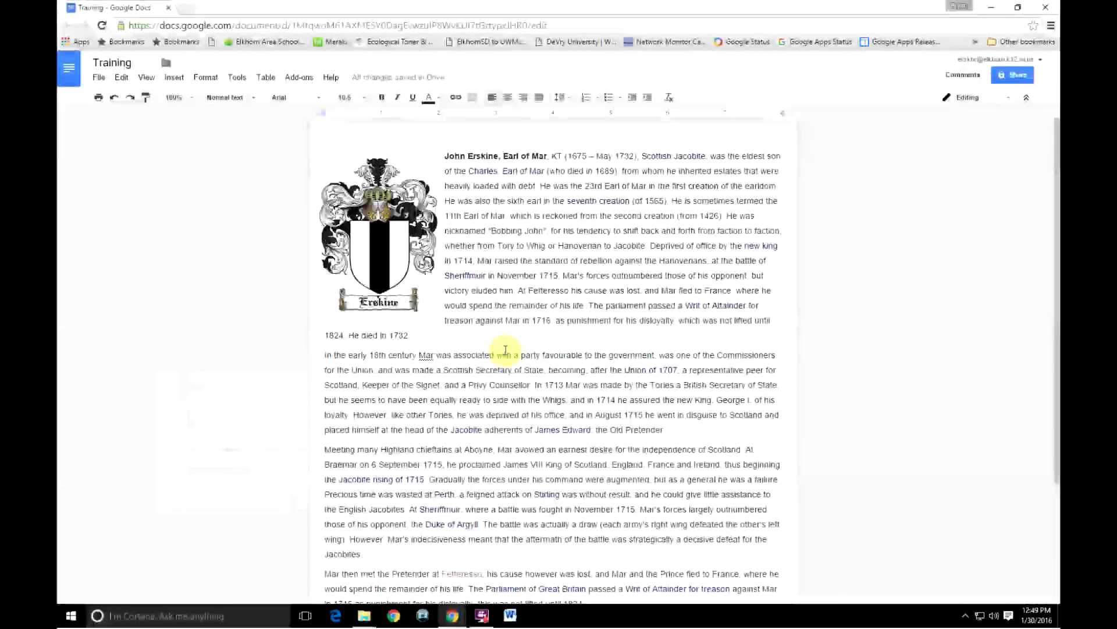
pyautogui.scroll(-3, 504, 346)
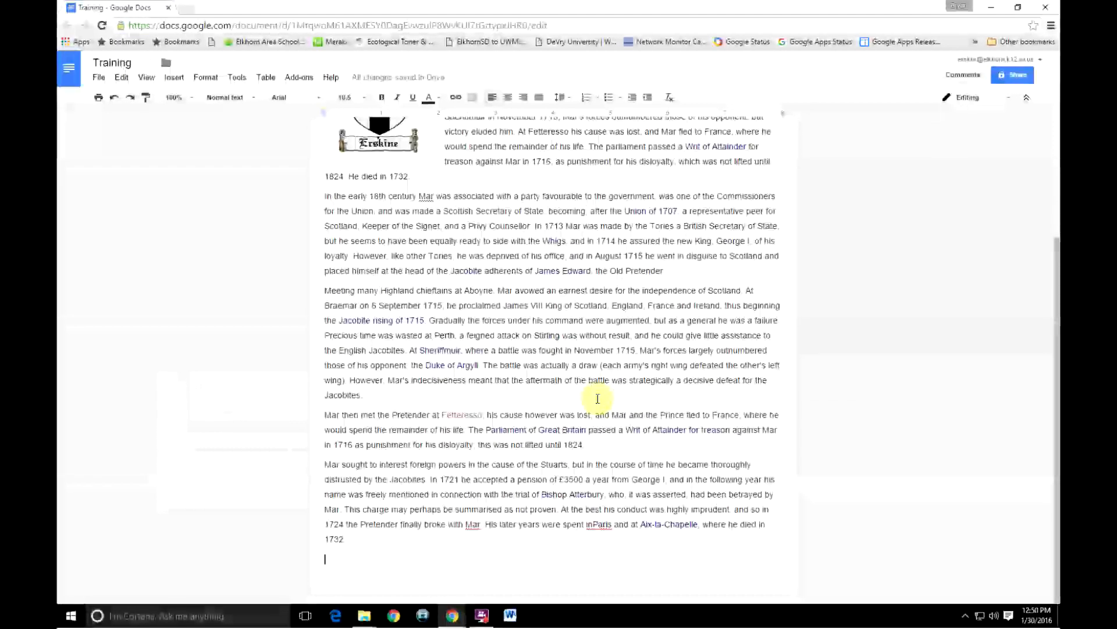
pyautogui.scroll(3, 595, 382)
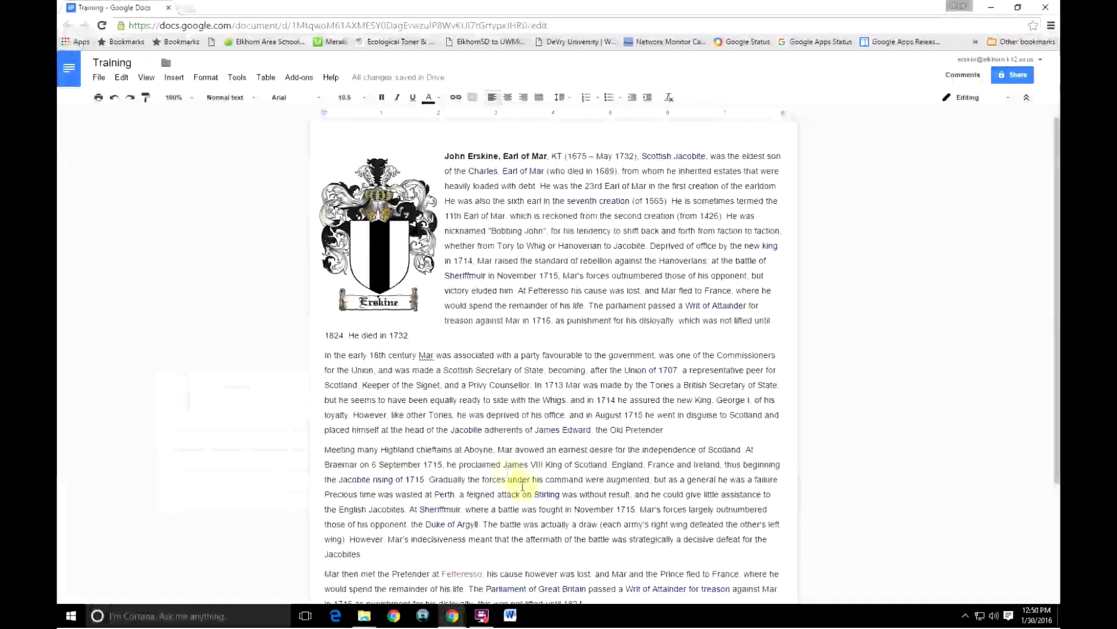
pyautogui.scroll(-3, 524, 479)
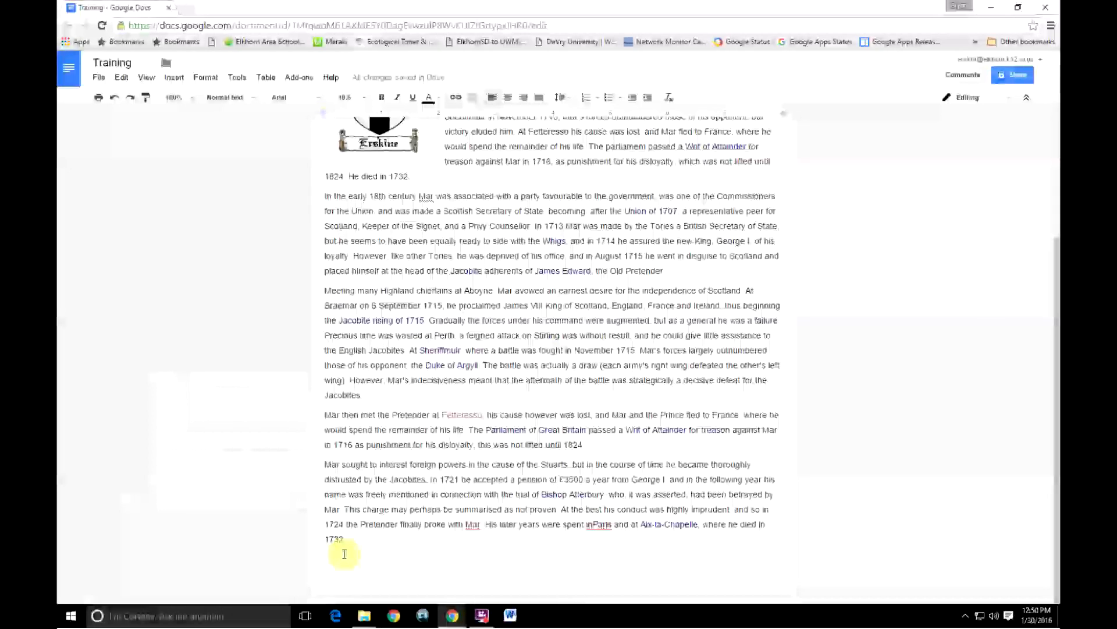
pyautogui.hotkey('ctrl', 'Return')
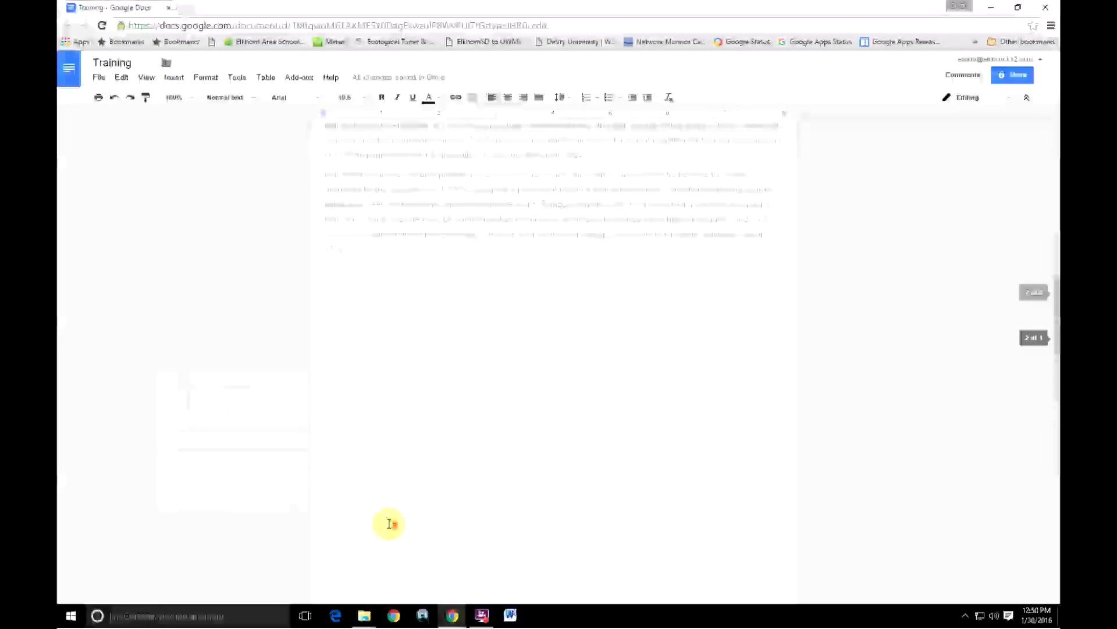
pyautogui.scroll(-3, 388, 523)
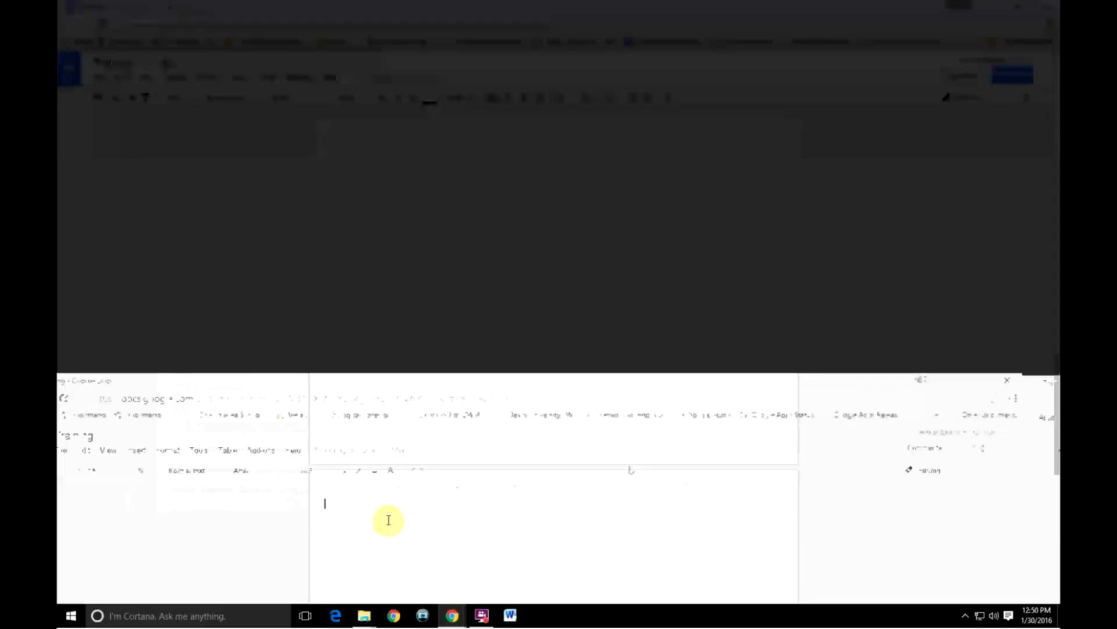
pyautogui.hotkey('ctrl', 'v')
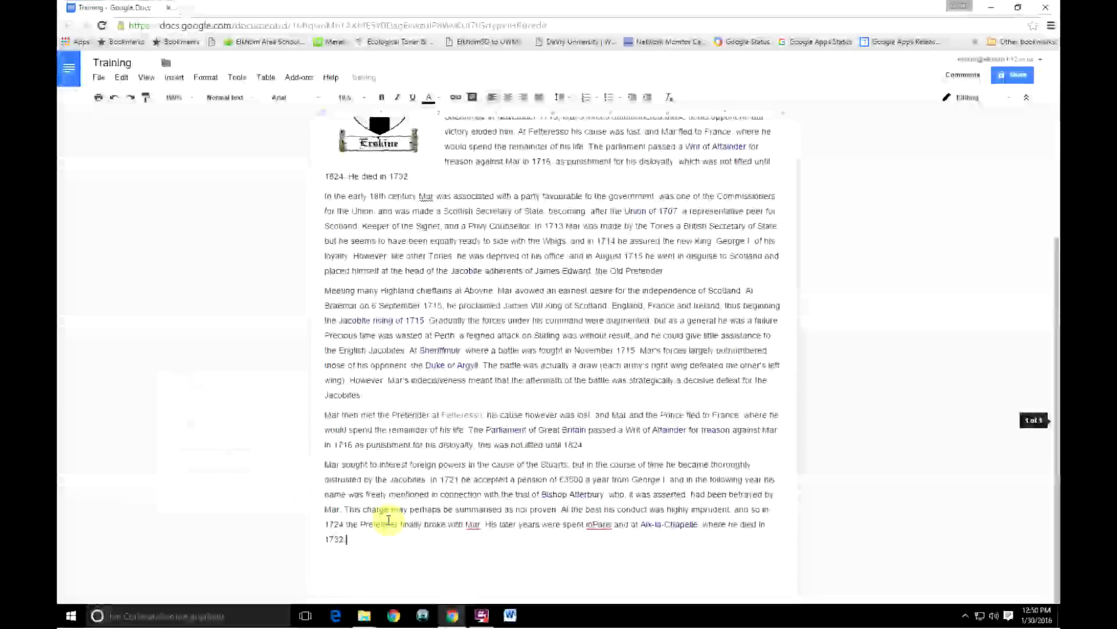
# Insert a page break after the final paragraph and add the paragraph beginning "Mar first married Lady Margaret Hay" on the new page, followed by blank lines
pyautogui.press('Return')
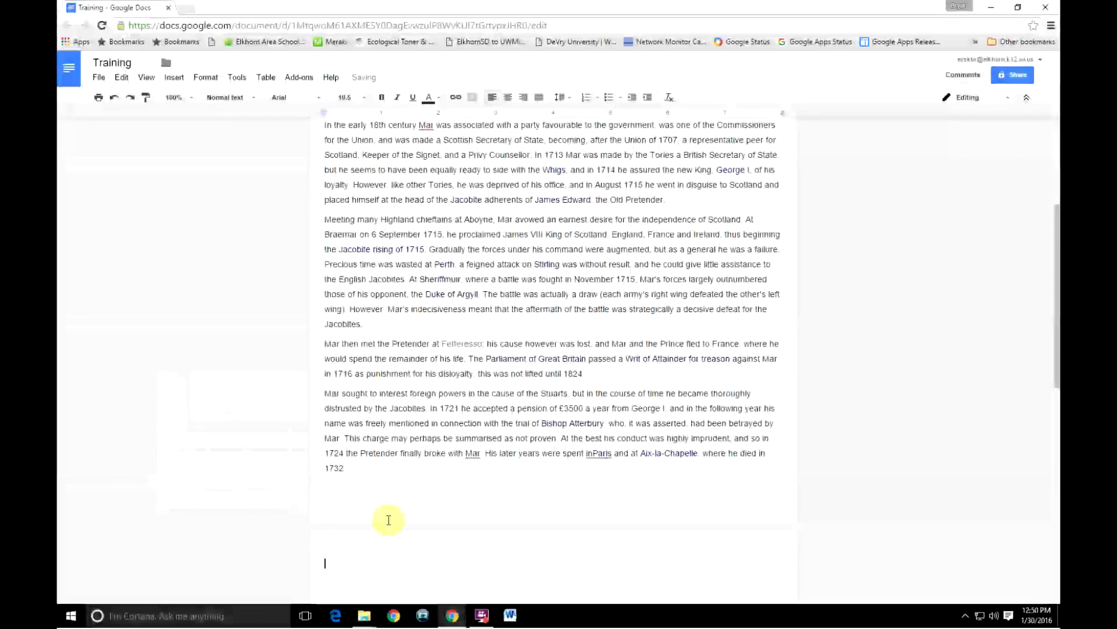
pyautogui.scroll(-3, 390, 519)
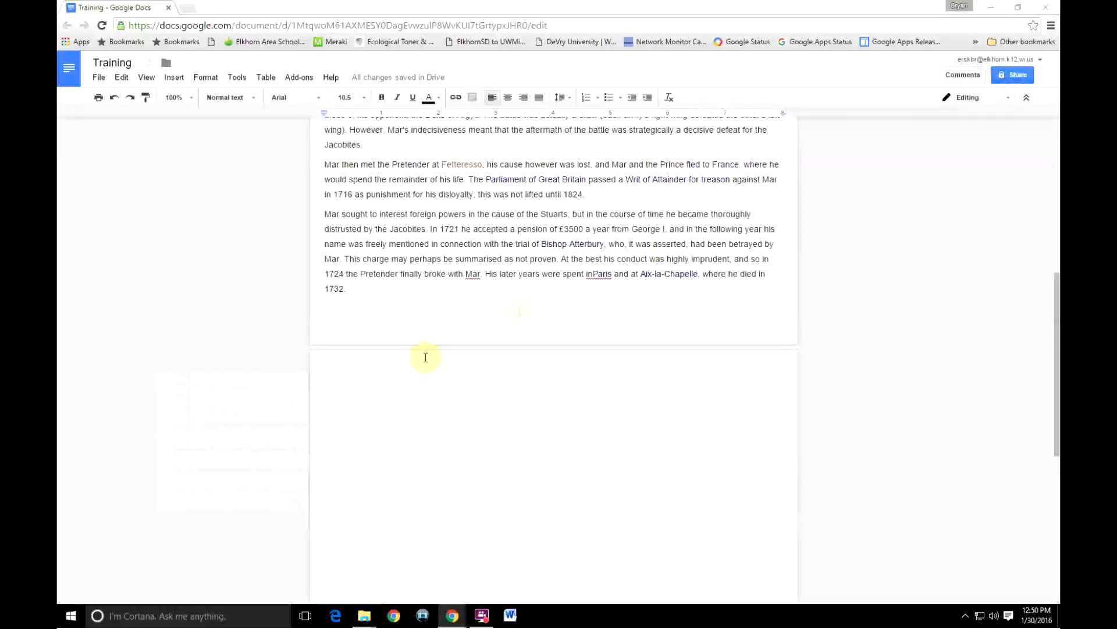
pyautogui.write('Mar first married Lady Margaret Hay on 6 April 1703, daughter of Thomas Hay, 7th Earl of Kinnoull. She bore him a son, Thomas, in 1705. Lady Margaret died four years later on 26 April 1707. Mar married for his second wife Lady Frances Pierrepont, daughter of the 1st Duke of Kingston-upon-Hull. The match was excellent, as it provided Mar with the funds to finally begin to clear his inherited debts. Lady Frances went mad in 1728 due to the stress of his exile in France. She outlived Mar by 35 years, dying on 4 March 1767.')
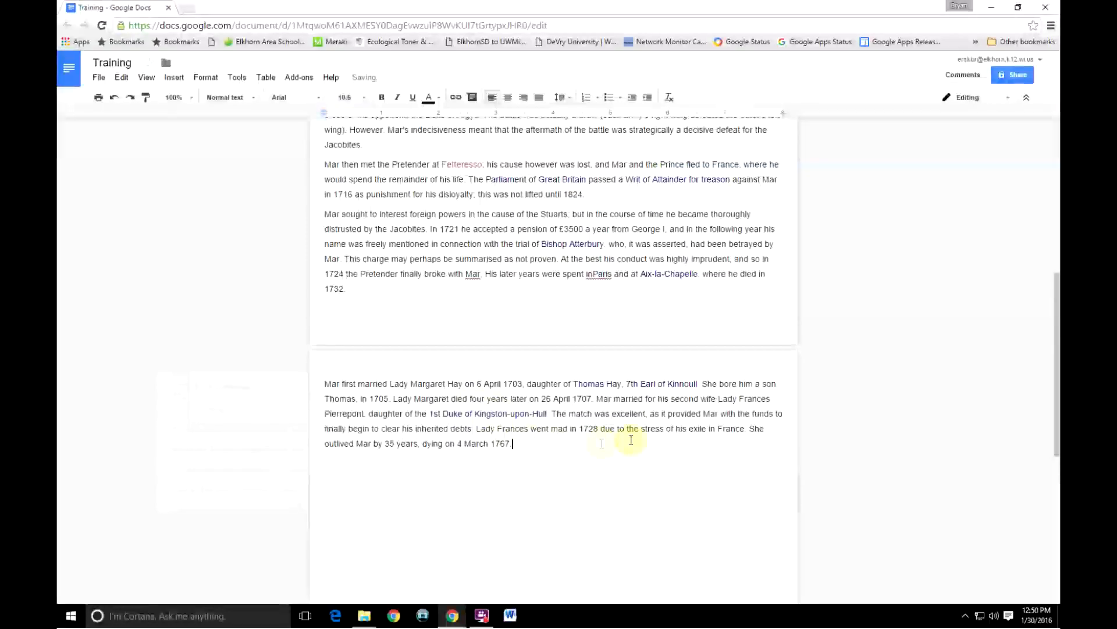
pyautogui.press('Return')
pyautogui.press('Return')
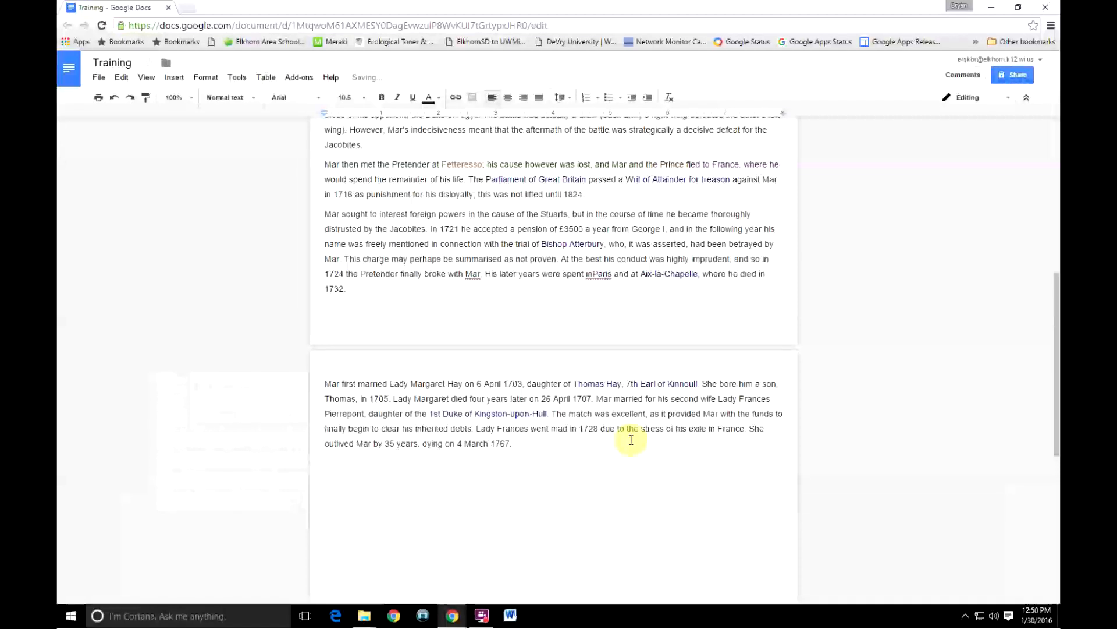
# Insert a page break below the paragraph on Mar's marriages and enter "Chapter 2" on the new page
pyautogui.hotkey('ctrl', 'Return')
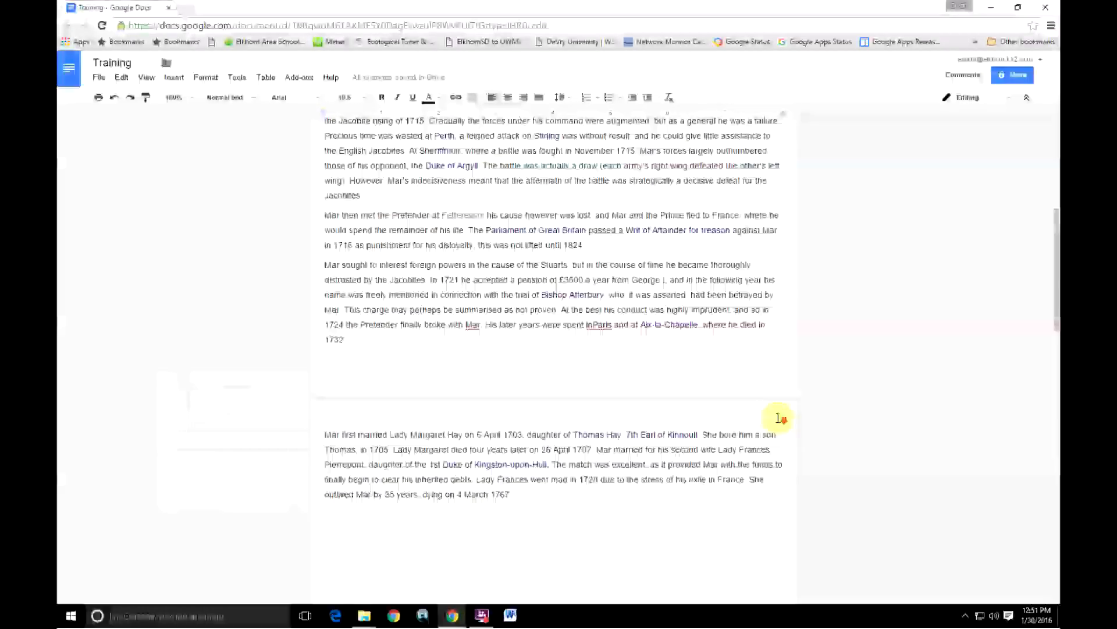
pyautogui.scroll(-10, 780, 418)
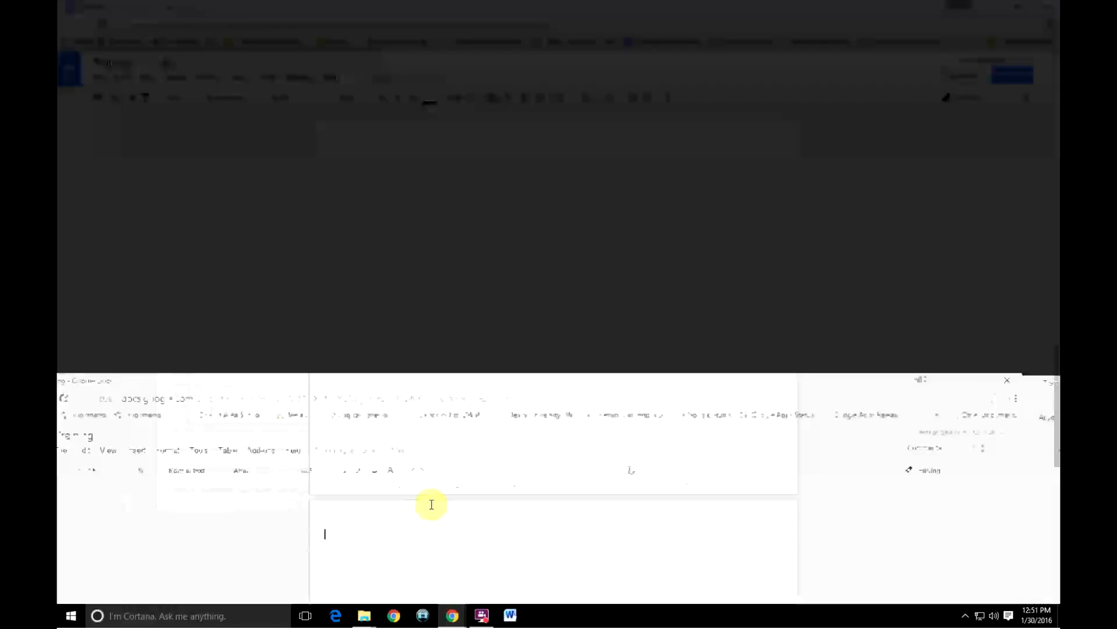
pyautogui.write('Chapter')
pyautogui.write(' 1')
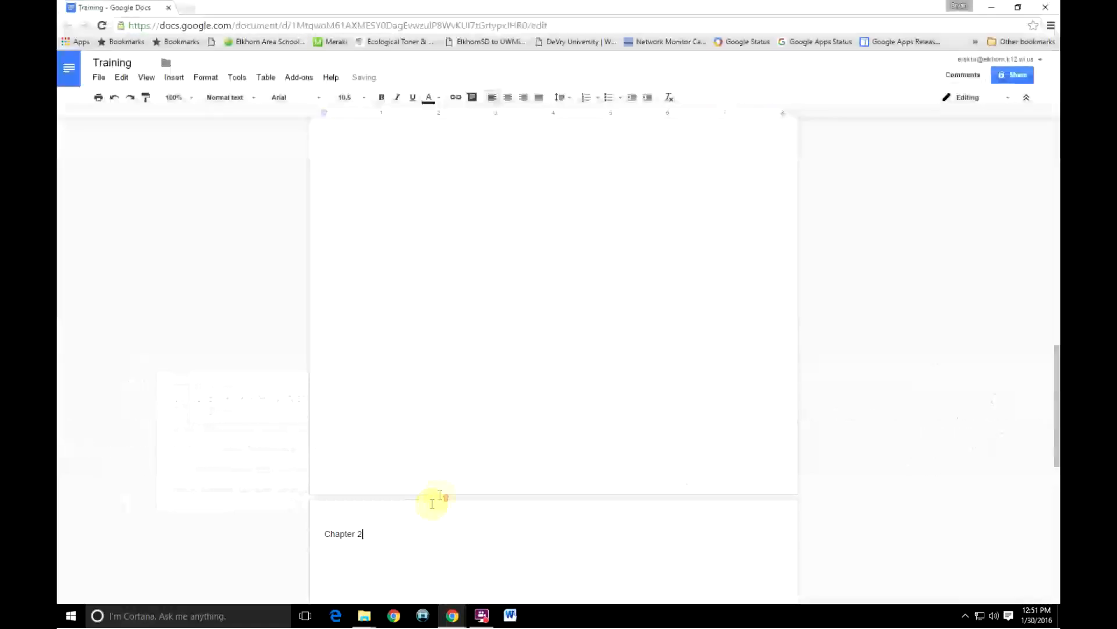
# Add several blank lines below the paragraph on Mar's marriages and check the position of the "Chapter 2" heading
pyautogui.scroll(5, 428, 463)
pyautogui.click(358, 304)
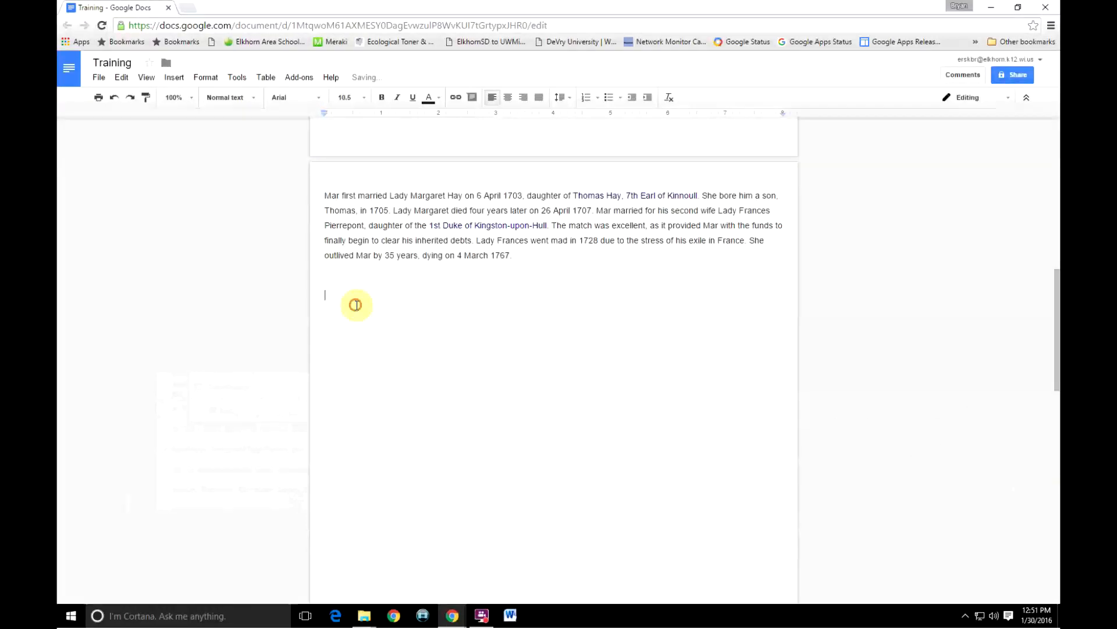
pyautogui.press('Return')
pyautogui.press('Return')
pyautogui.press('Return')
pyautogui.press('Return')
pyautogui.press('Return')
pyautogui.press('Return')
pyautogui.press('Return')
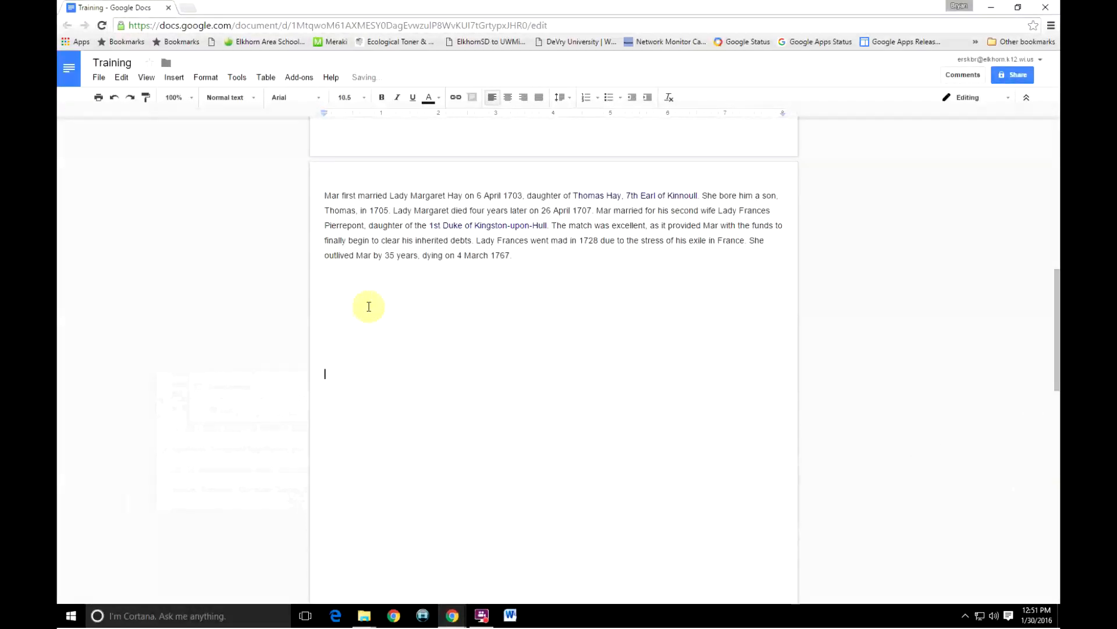
pyautogui.scroll(-3, 491, 254)
pyautogui.scroll(-2, 542, 231)
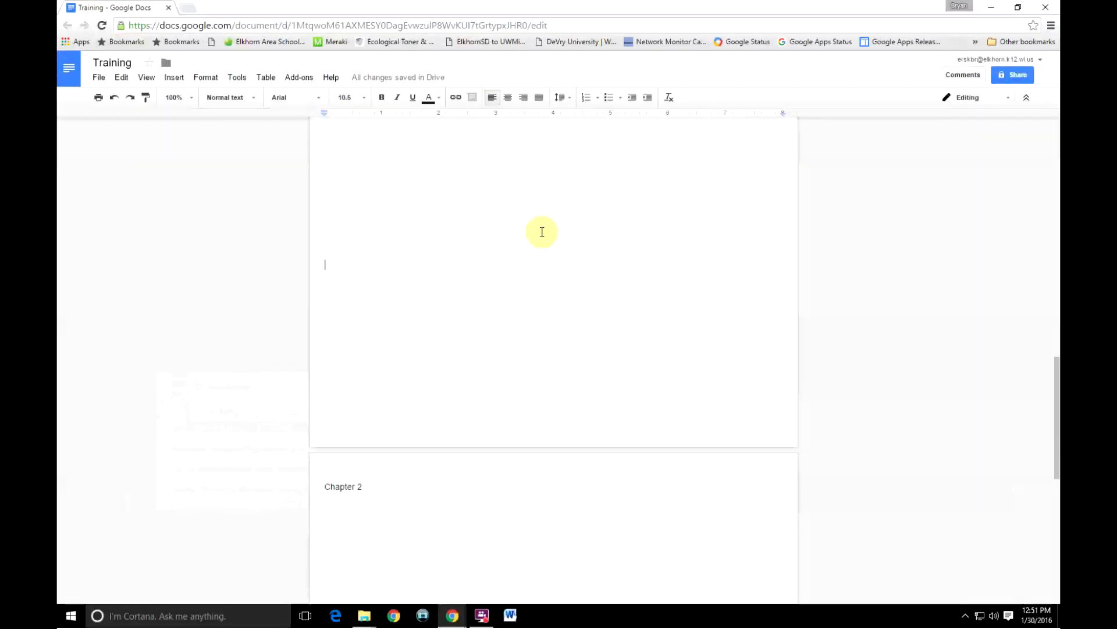
# Insert further blank lines and another page break ahead of the "Chapter 2" page
pyautogui.press('Return')
pyautogui.press('Return')
pyautogui.press('Return')
pyautogui.hotkey('ctrl', 'Return')
pyautogui.scroll(-5, 405, 454)
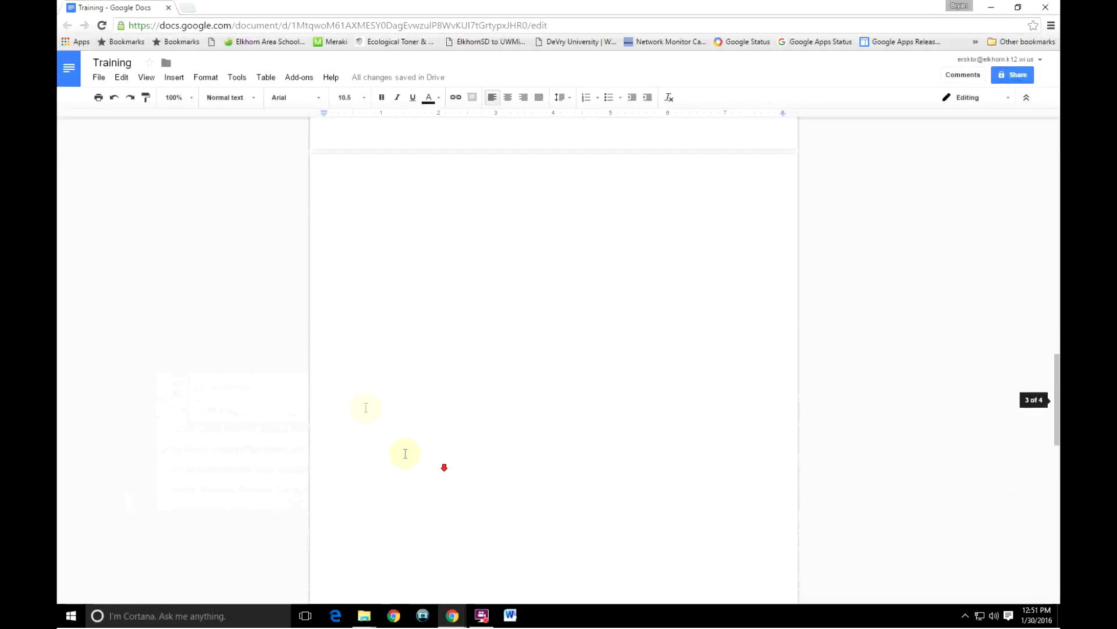
# Examine the blank pages and page breaks ahead of the "Chapter 2" heading
pyautogui.scroll(5, 588, 326)
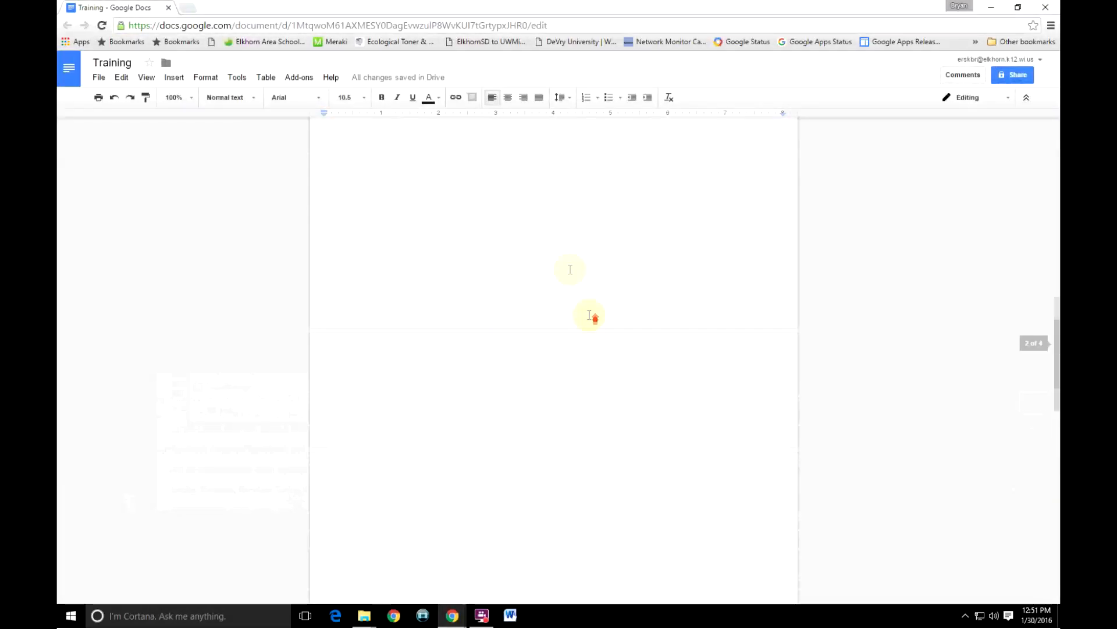
pyautogui.scroll(-10, 526, 379)
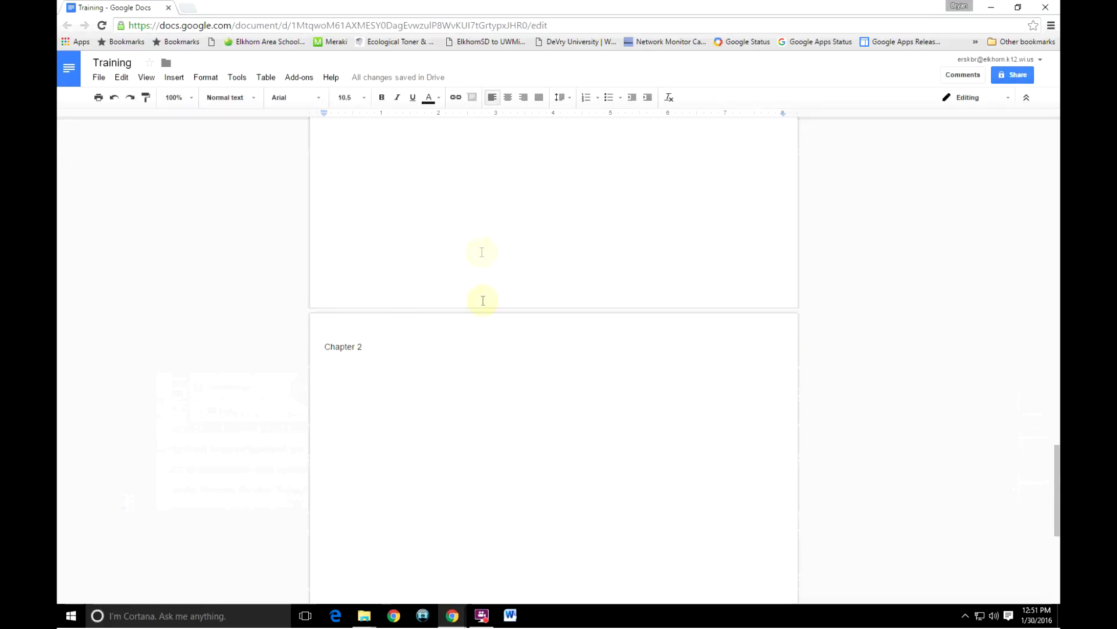
pyautogui.scroll(3, 482, 250)
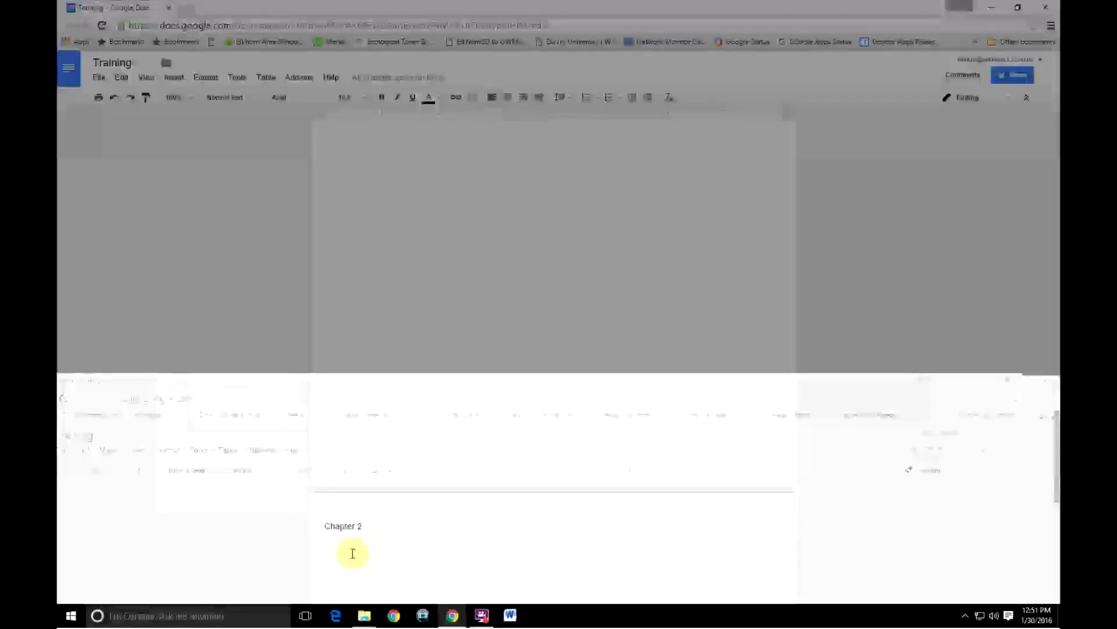
pyautogui.click(352, 550)
pyautogui.scroll(4, 444, 392)
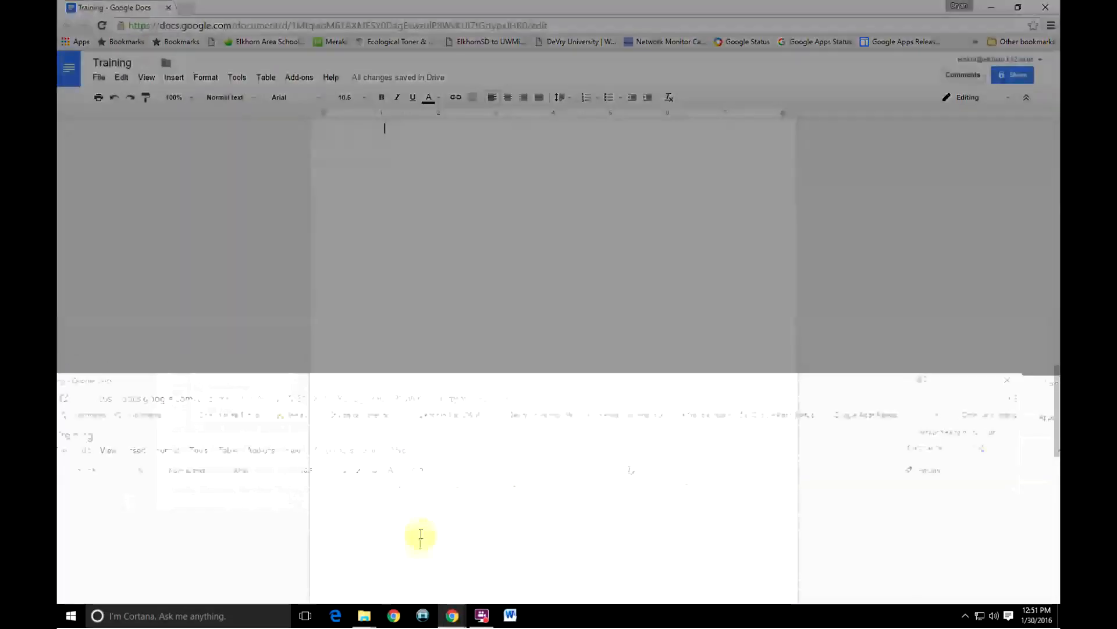
pyautogui.scroll(-4, 419, 524)
pyautogui.click(401, 472)
pyautogui.scroll(-5, 401, 472)
pyautogui.scroll(3, 385, 407)
# Delete the added text, blank lines and extra page breaks that follow the first page, keeping one empty second page
pyautogui.moveTo(399, 462); pyautogui.dragTo(343, 225)
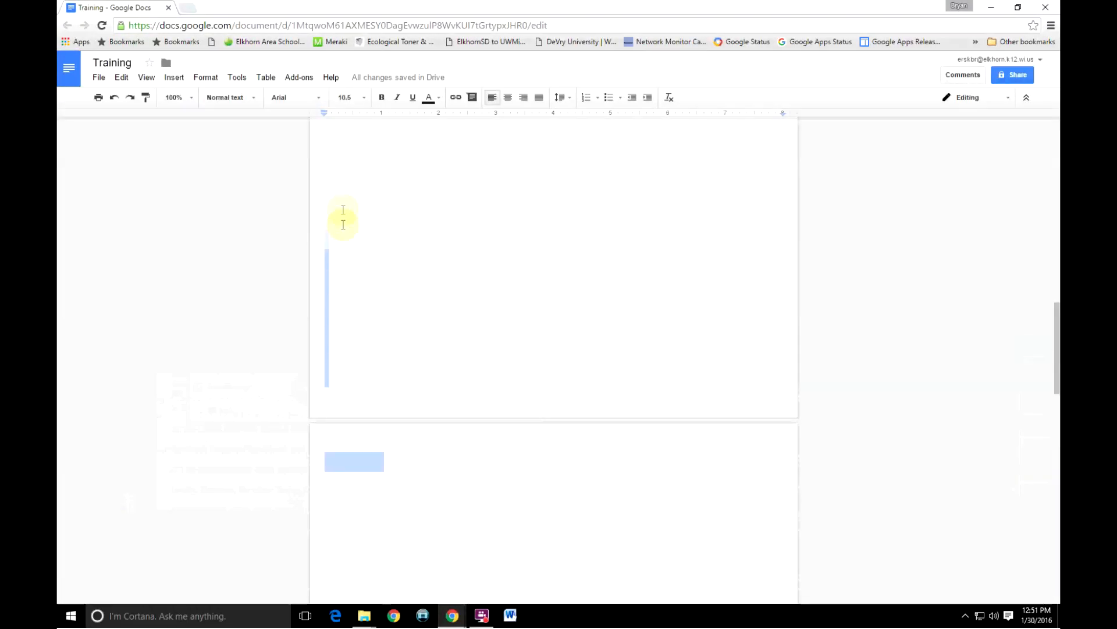
pyautogui.press('BackSpace')
pyautogui.hotkey('ctrl', 'z')
pyautogui.moveTo(372, 391); pyautogui.dragTo(340, 152)
pyautogui.press('BackSpace')
pyautogui.moveTo(341, 392); pyautogui.dragTo(309, 233)
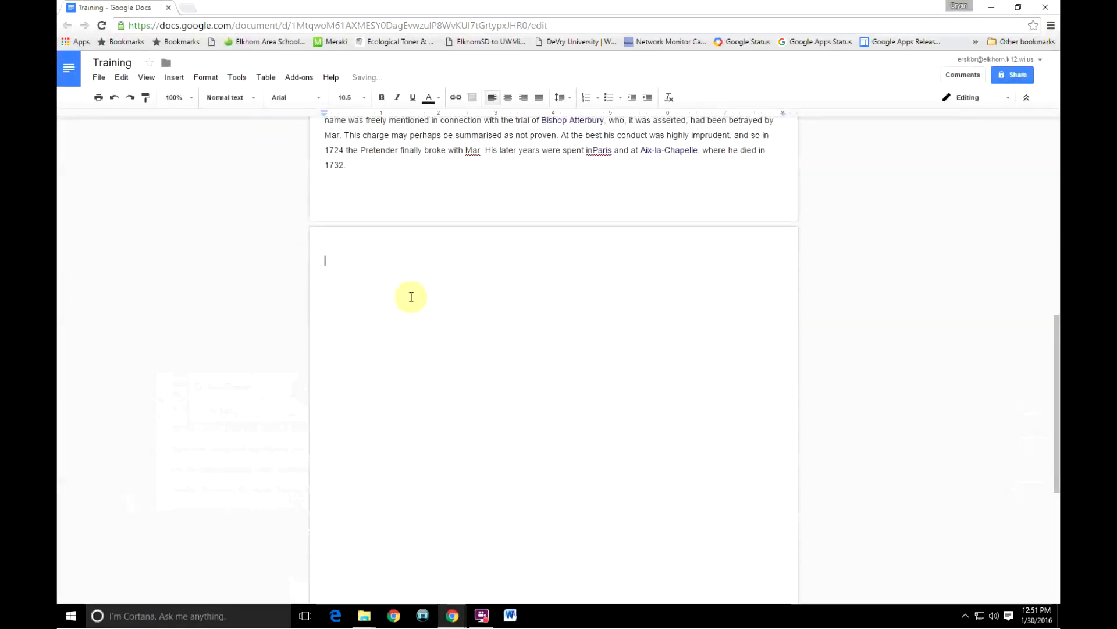
# Add the comment "Nice Guy!" to the bold name and title that open the first paragraph
pyautogui.scroll(15, 459, 355)
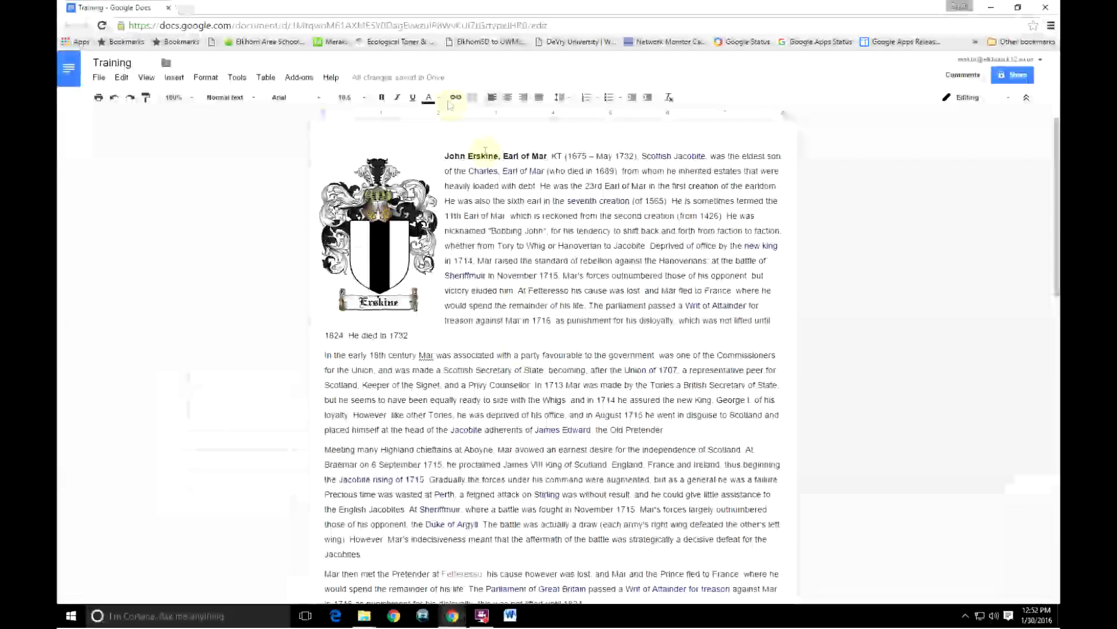
pyautogui.moveTo(441, 153); pyautogui.dragTo(547, 162)
pyautogui.click(174, 78)
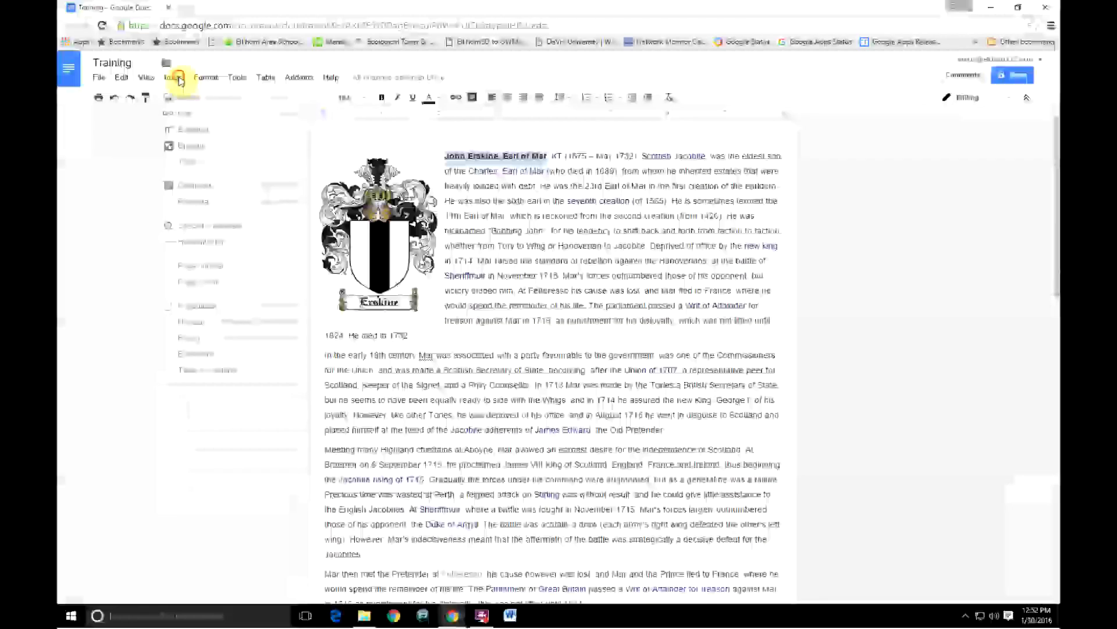
pyautogui.click(201, 185)
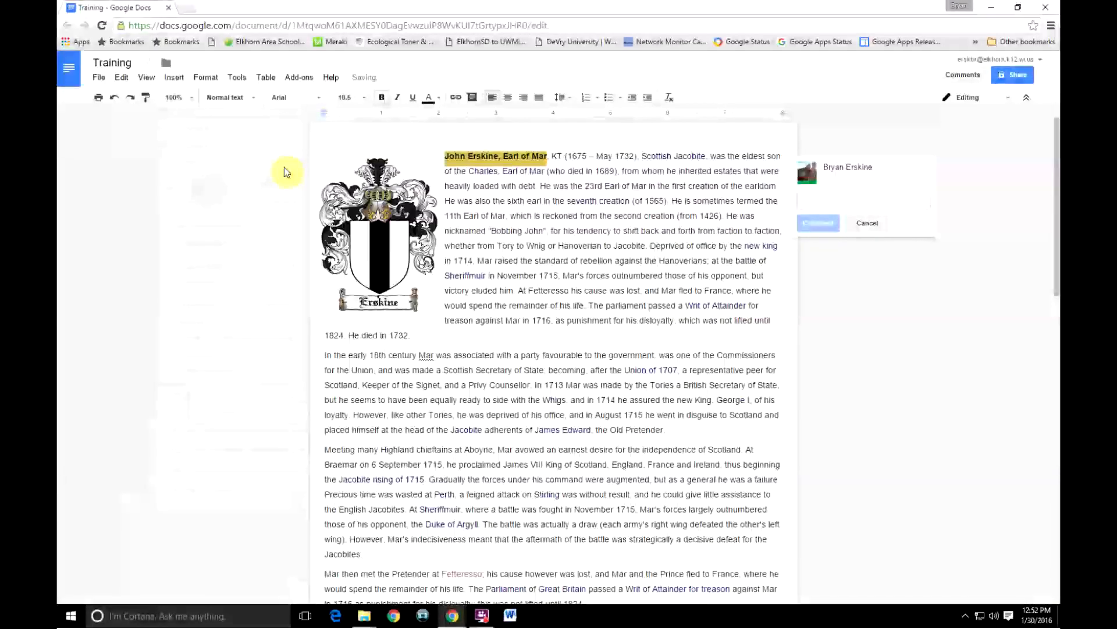
pyautogui.write('Nice! Guy!')
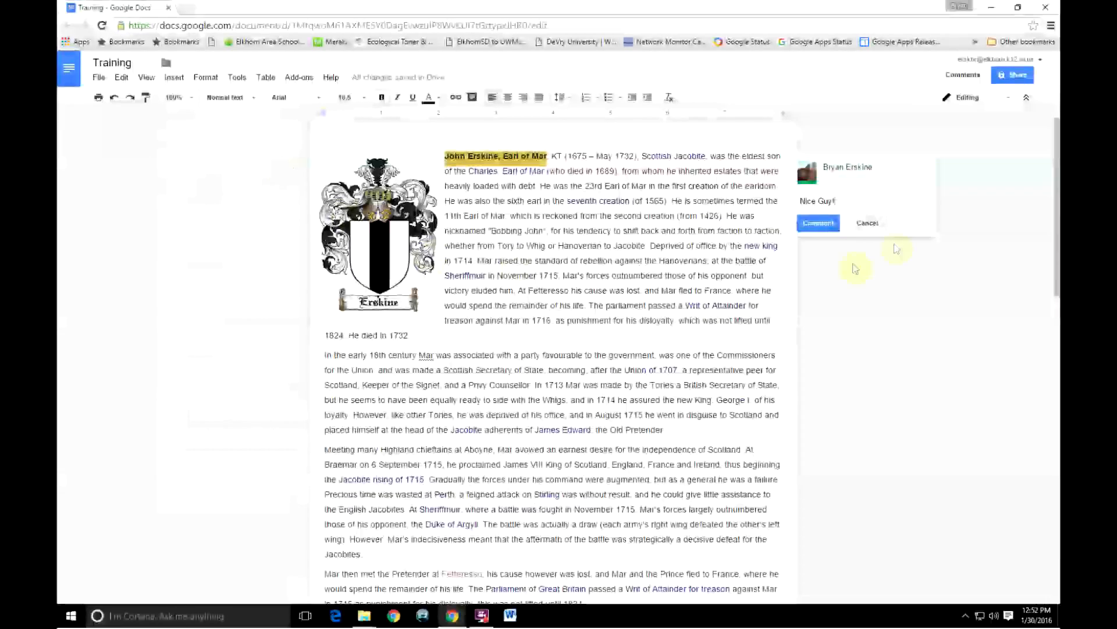
pyautogui.click(818, 223)
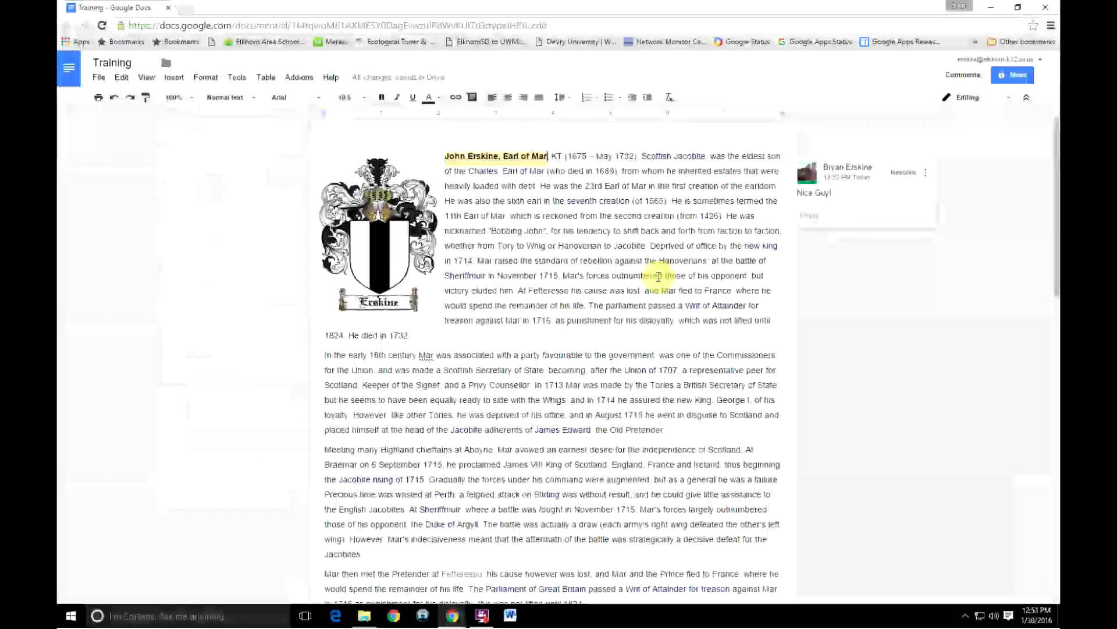
pyautogui.click(723, 336)
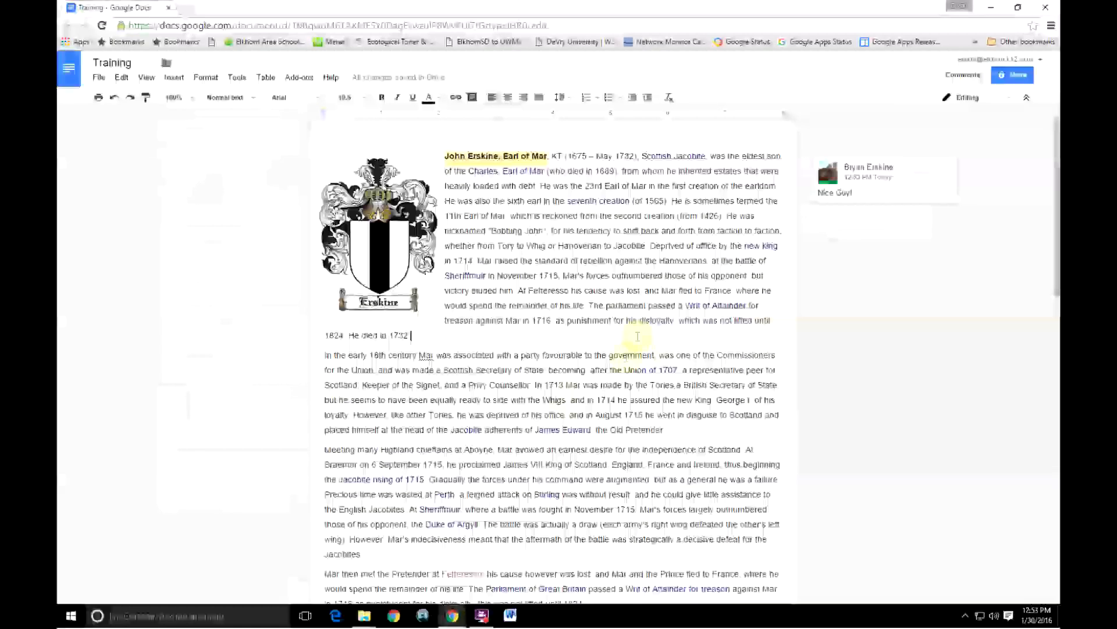
# Strike through the whole last paragraph on the first page, beginning "Mar sought to interest foreign powers"
pyautogui.scroll(-1, 582, 373)
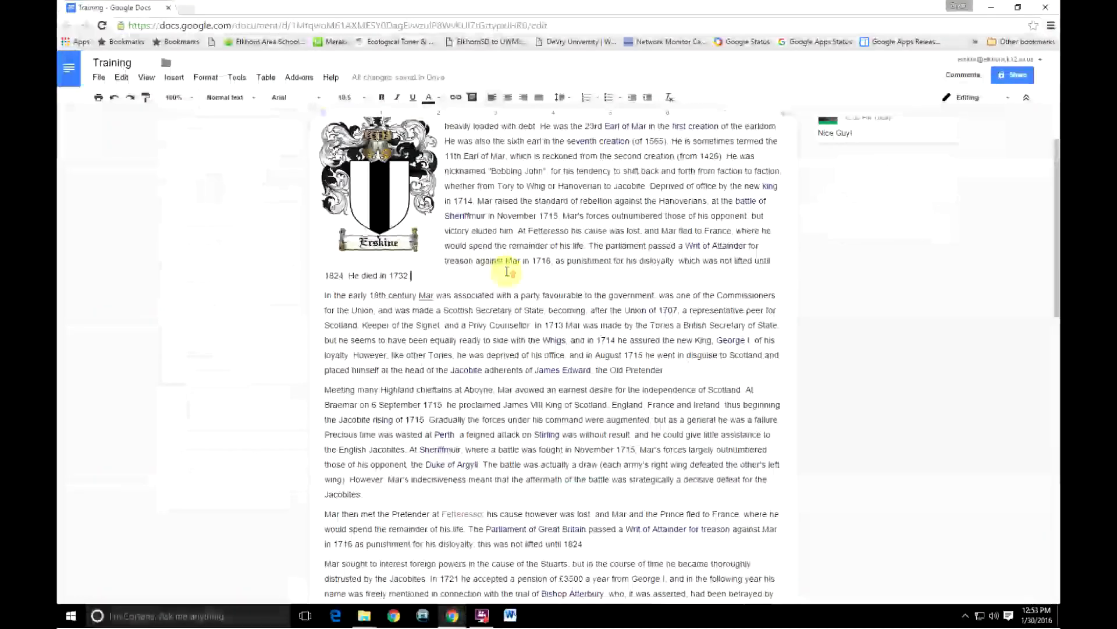
pyautogui.scroll(1, 507, 271)
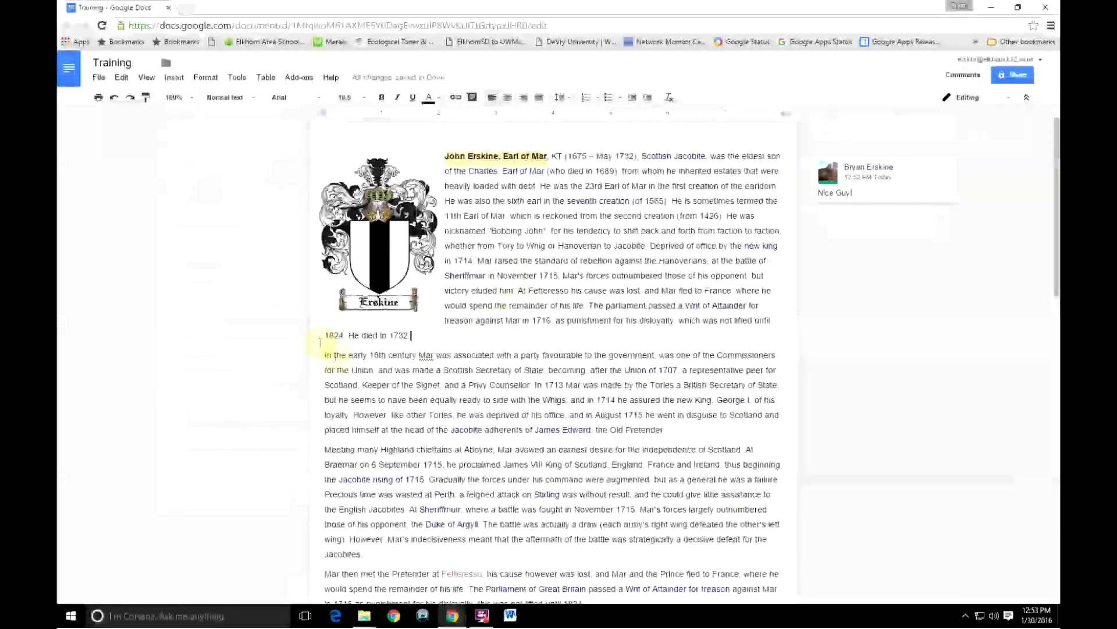
pyautogui.scroll(-3, 424, 400)
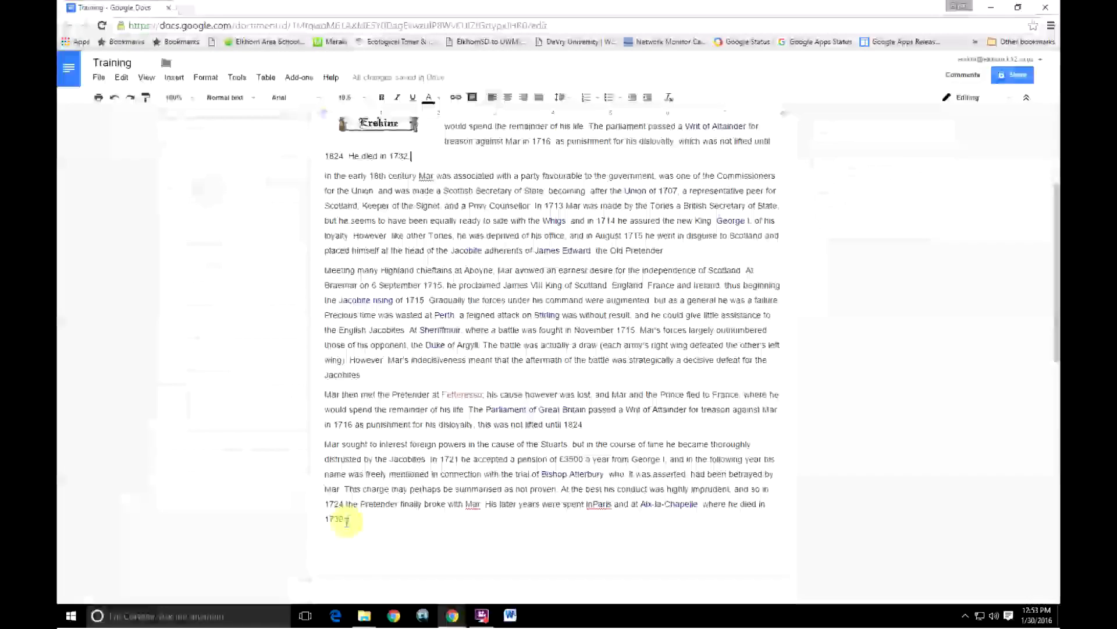
pyautogui.moveTo(324, 435); pyautogui.dragTo(322, 445)
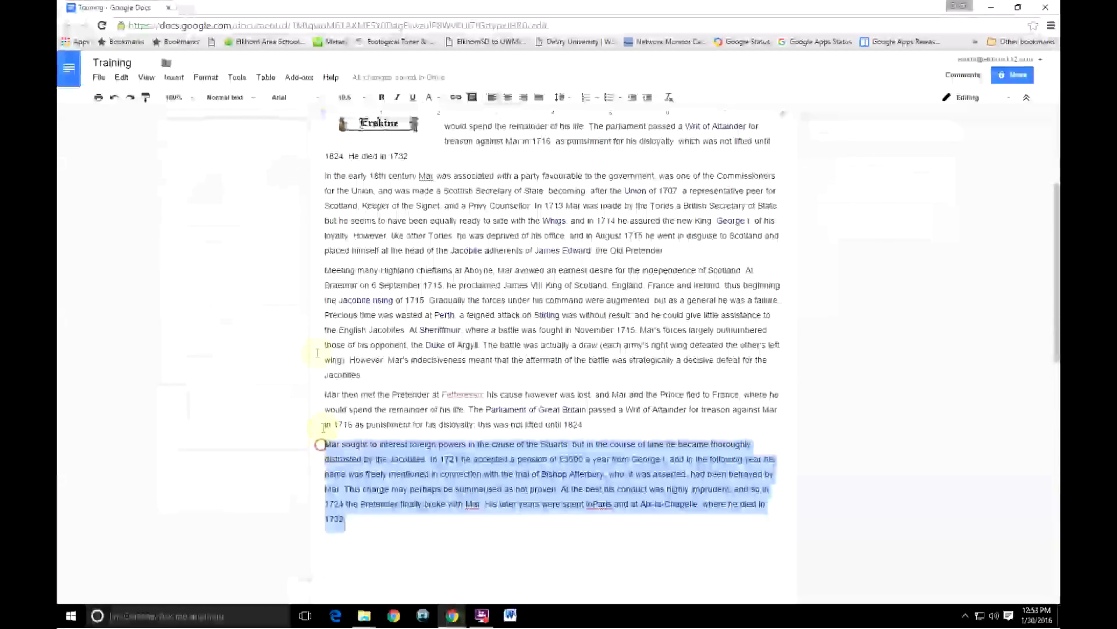
pyautogui.click(236, 78)
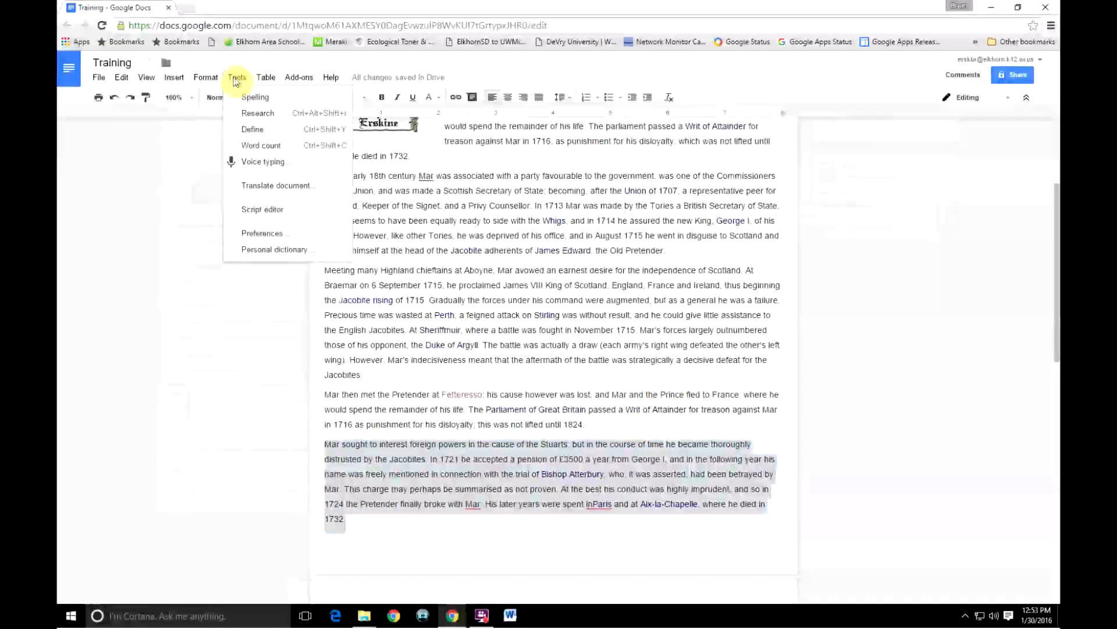
pyautogui.moveTo(211, 82)
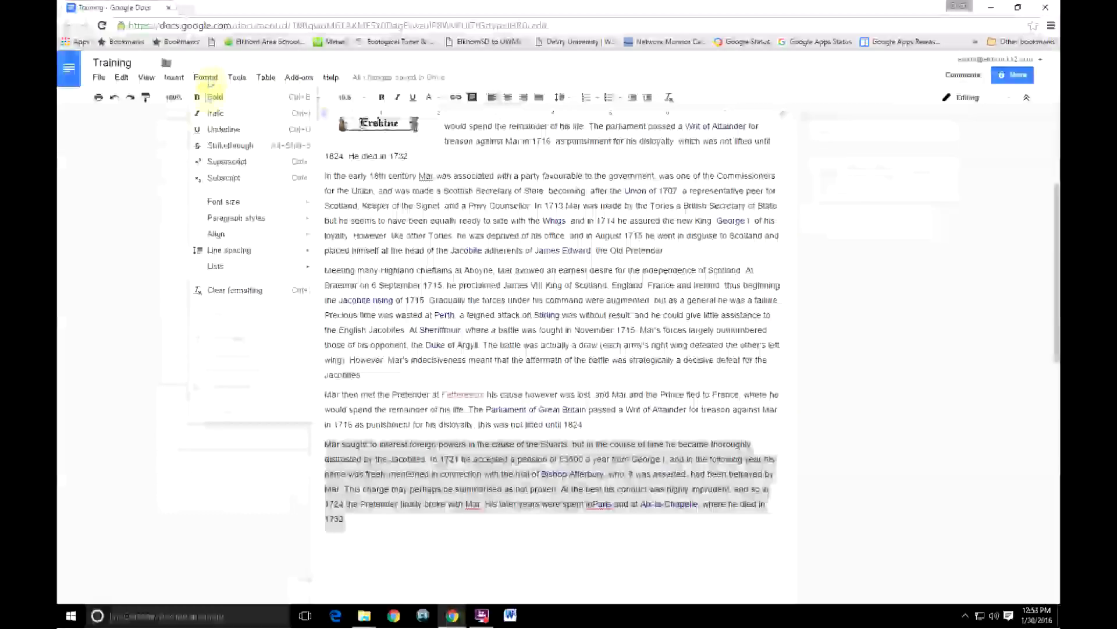
pyautogui.click(221, 146)
# Attach the comment "This Paragraph does not belong" to the struck-through paragraph
pyautogui.click(184, 81)
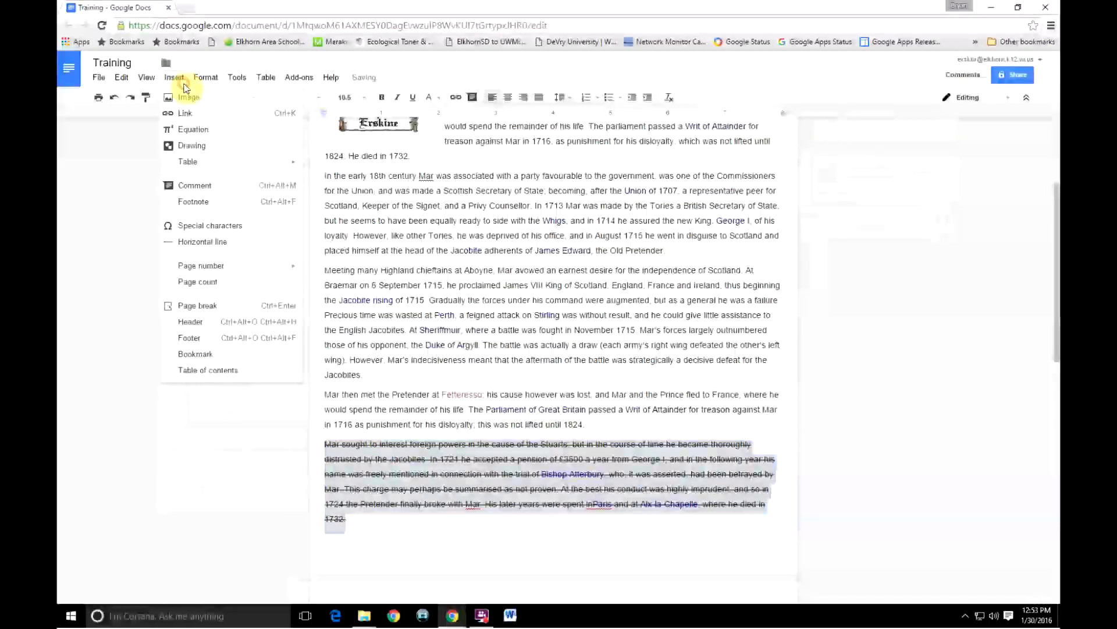
pyautogui.click(200, 187)
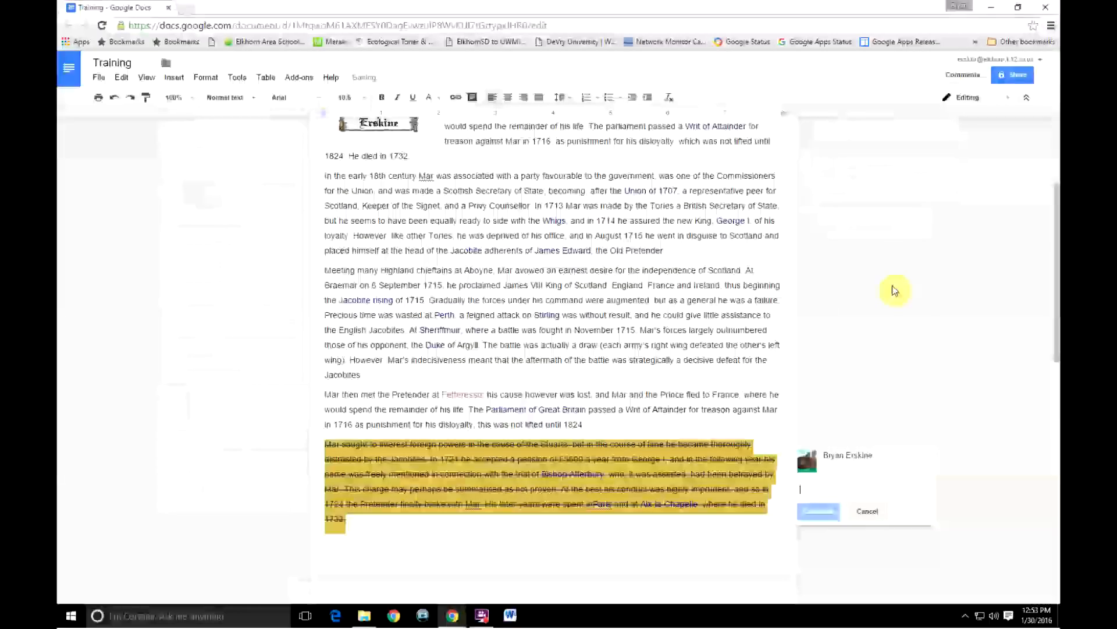
pyautogui.write('This Parag')
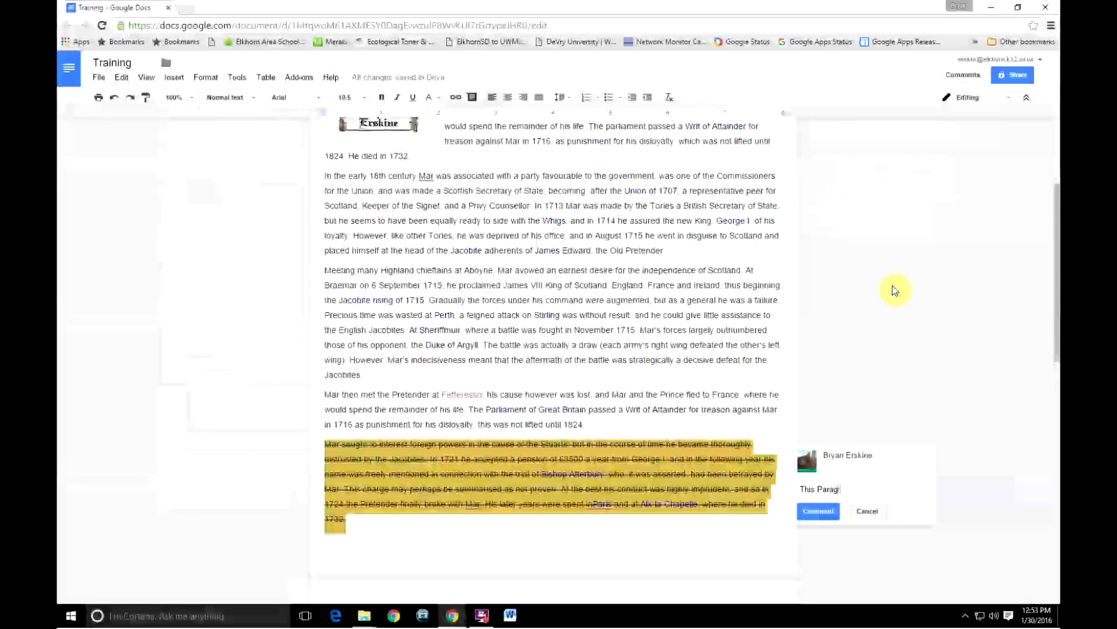
pyautogui.write('raph does not belong')
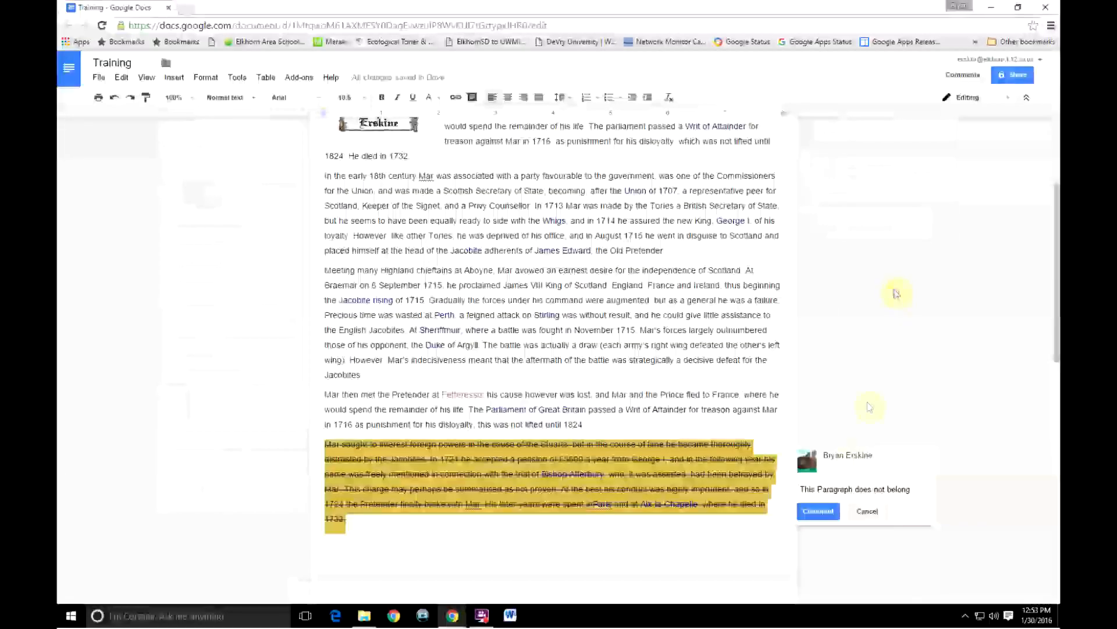
pyautogui.click(823, 515)
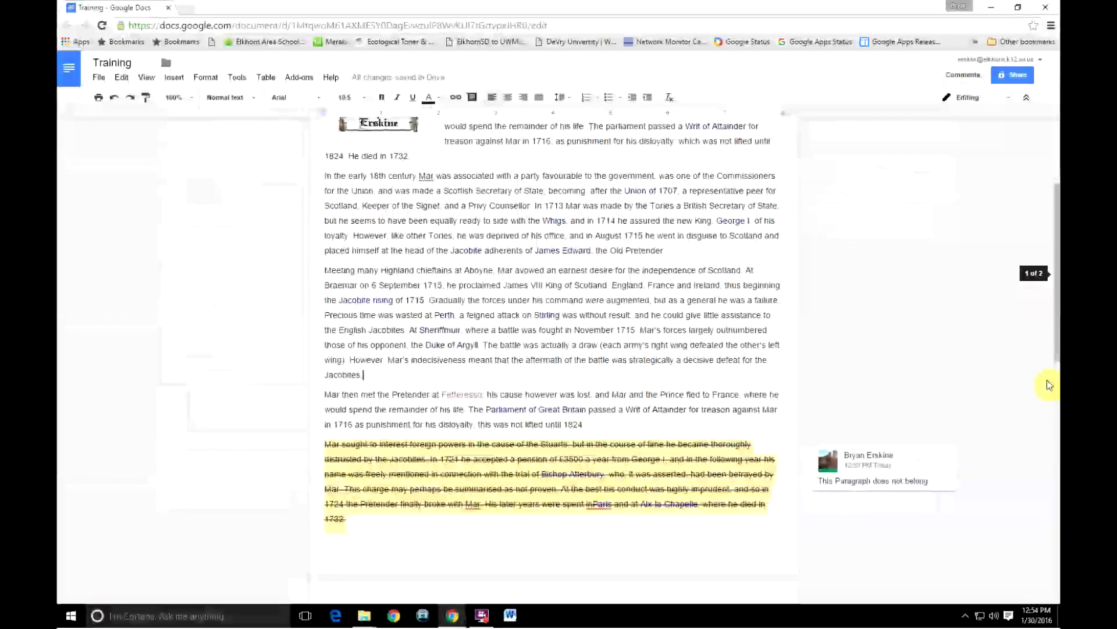
# Add a line at the start of the second page with "Name" and "Date", each followed by an underscore blank
pyautogui.scroll(-5, 1048, 355)
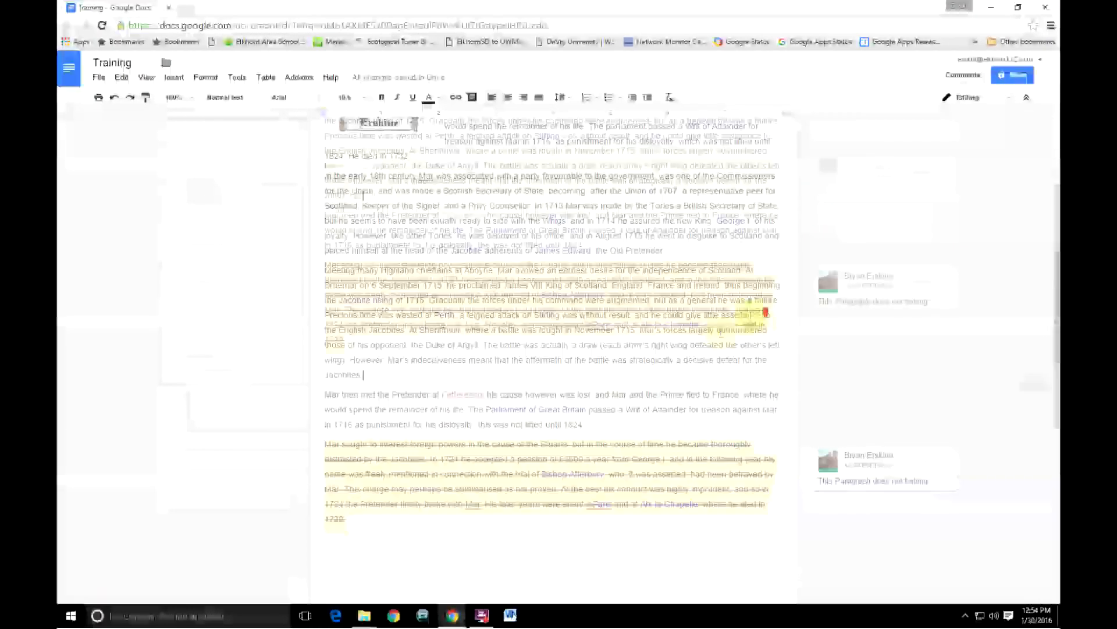
pyautogui.click(363, 337)
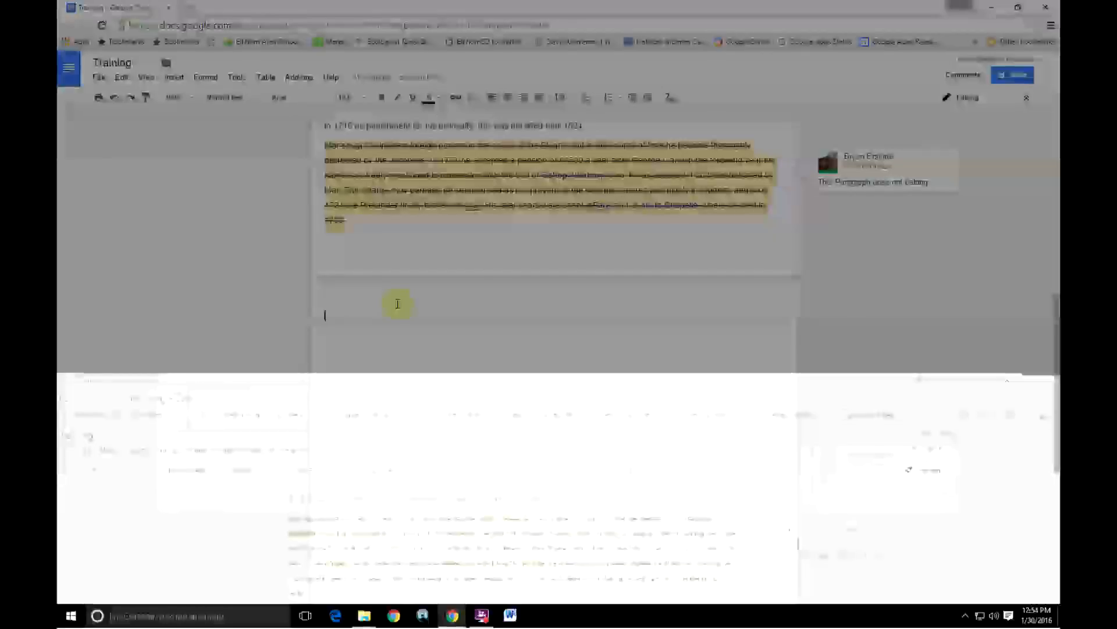
pyautogui.write('Name ________________')
pyautogui.press('Tab')
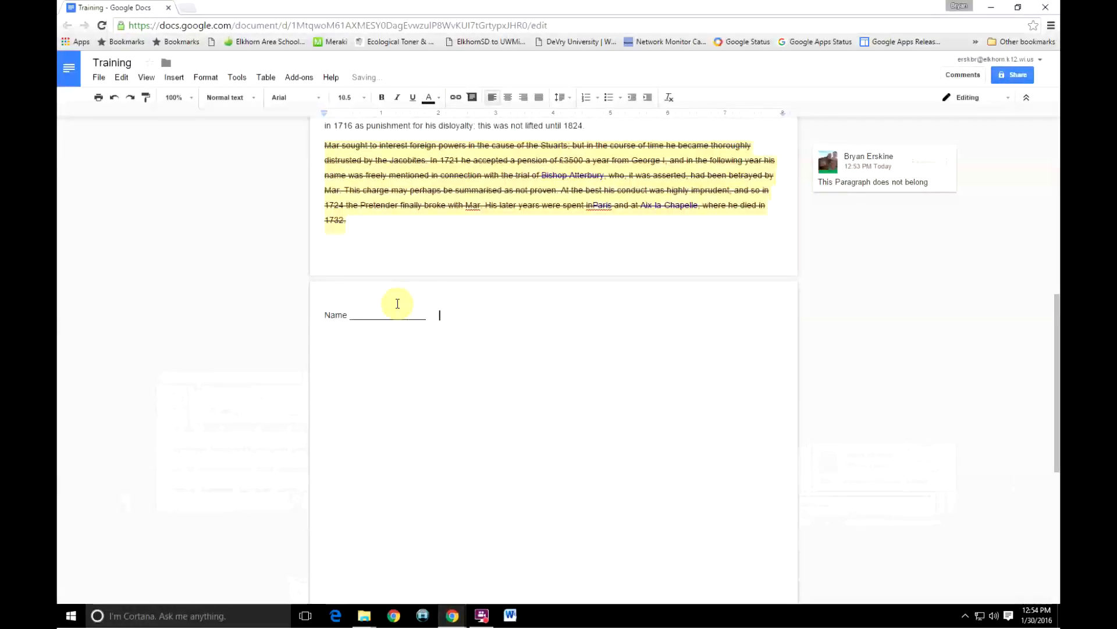
pyautogui.write('Date')
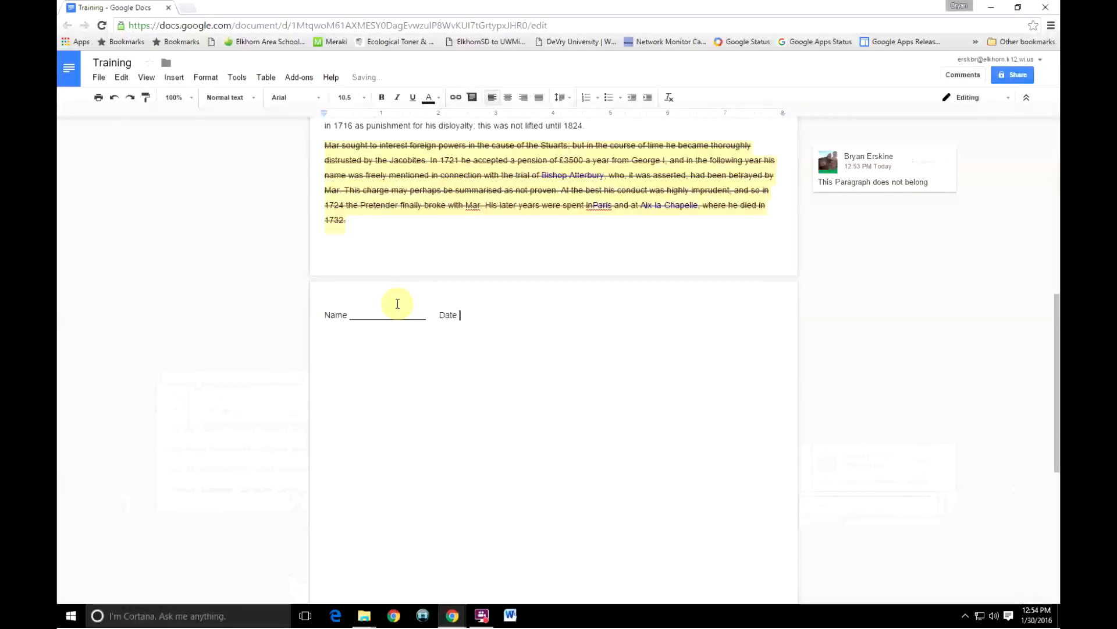
pyautogui.write(' __________')
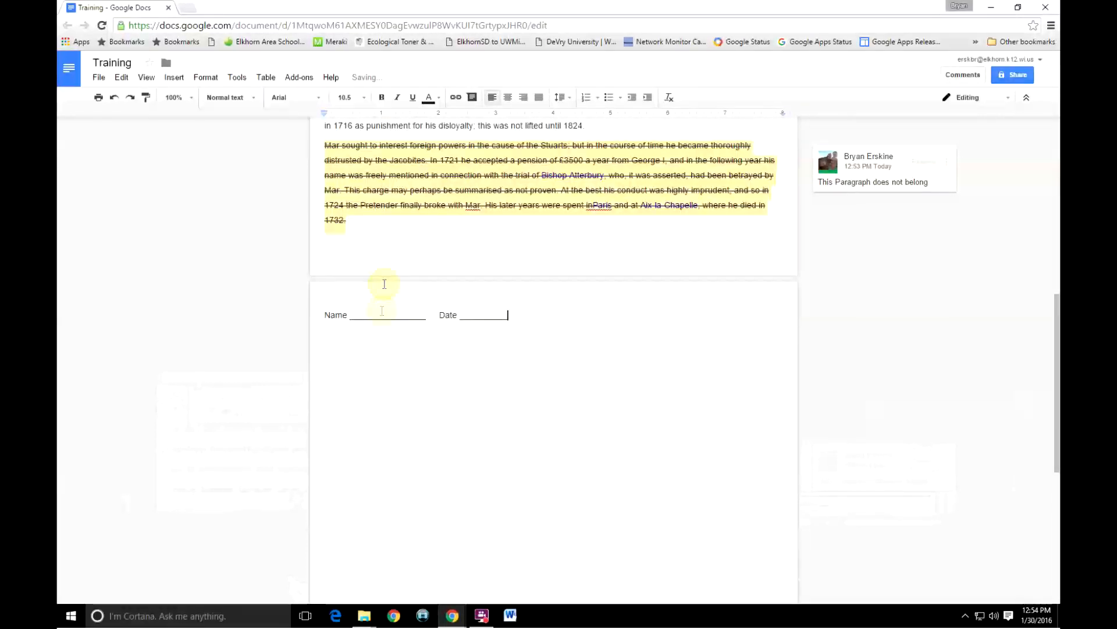
# Try entering the sample text "dsfs" in the middle of the Name blank, and remove it again
pyautogui.click(383, 316)
pyautogui.write('dsfs')
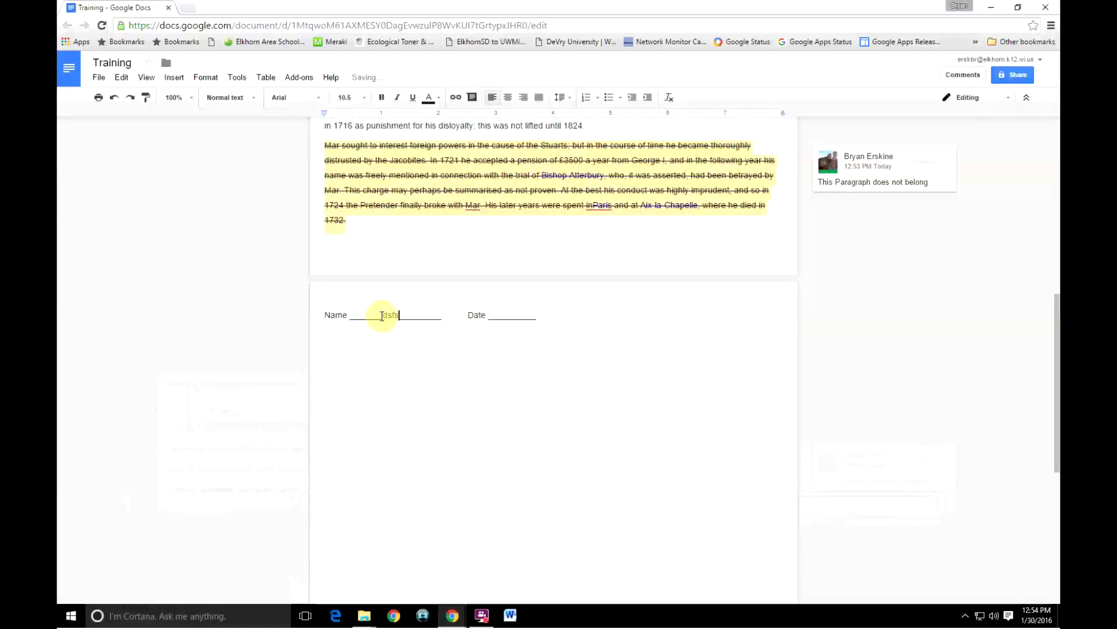
pyautogui.press('BackSpace')
pyautogui.press('BackSpace')
pyautogui.press('BackSpace')
pyautogui.press('BackSpace')
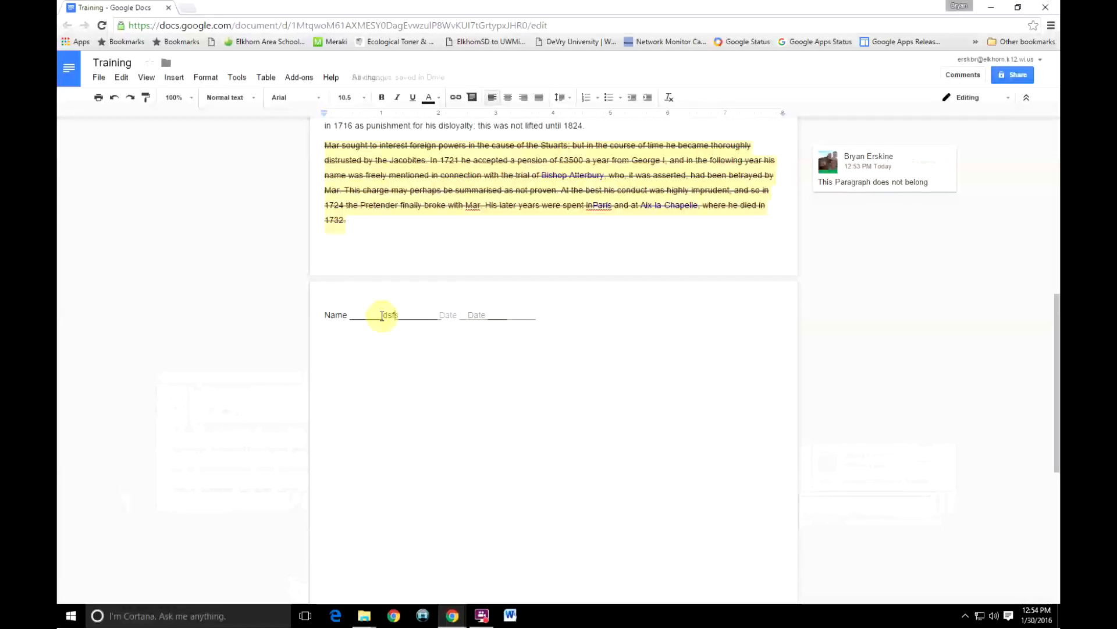
# Replace the Name and Date line with a 6 x 6 table and enter First Name, Last Name and Date in alternate first-row cells
pyautogui.moveTo(523, 319); pyautogui.dragTo(323, 315)
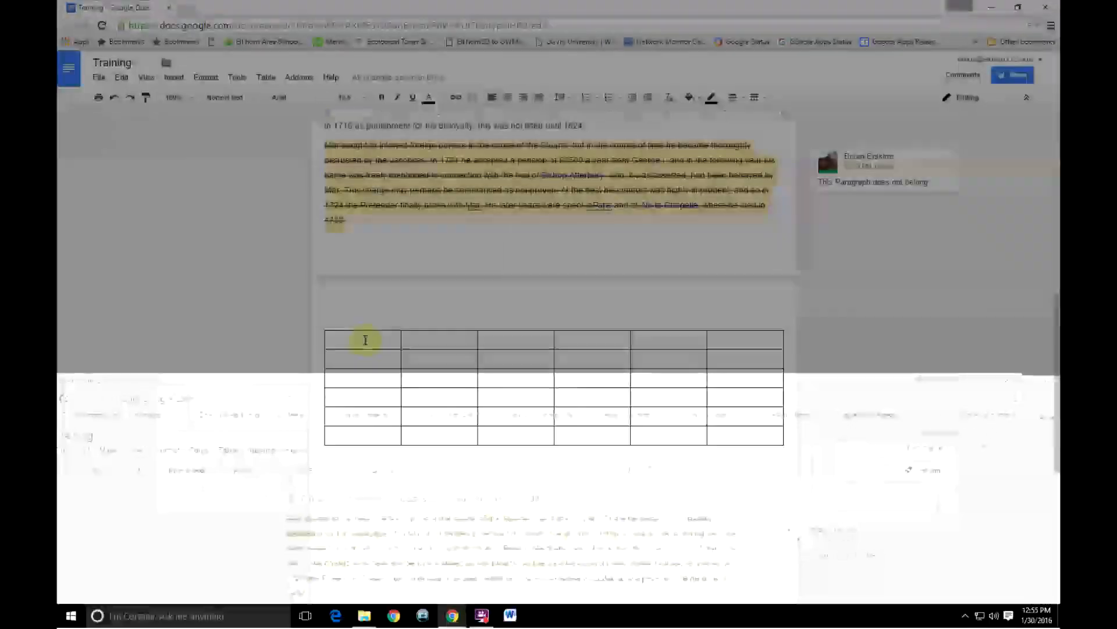
pyautogui.write('First Name')
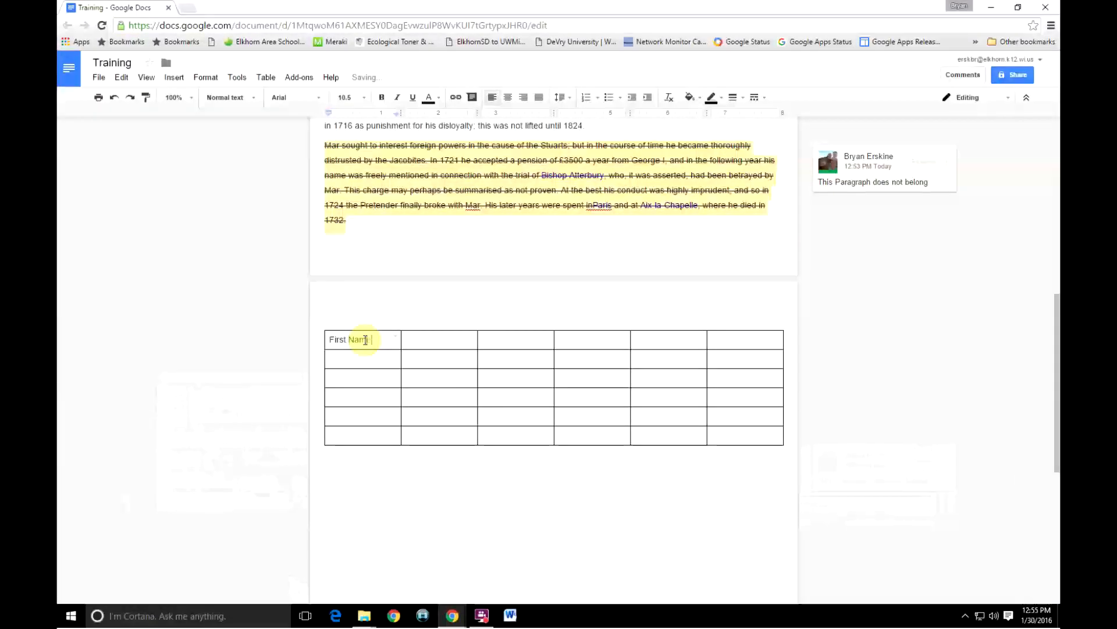
pyautogui.click(511, 342)
pyautogui.write('Last Name')
pyautogui.click(674, 341)
pyautogui.write('Date')
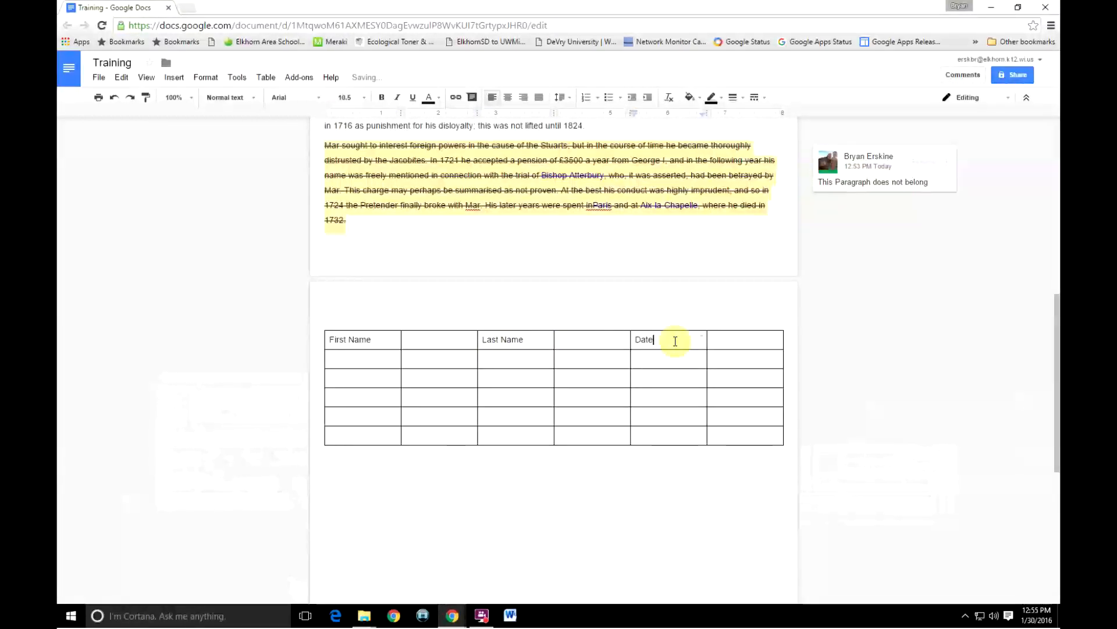
# Narrow the First Name and Last Name columns to fit their labels, and reduce the blank column between them
pyautogui.moveTo(402, 341); pyautogui.dragTo(377, 347)
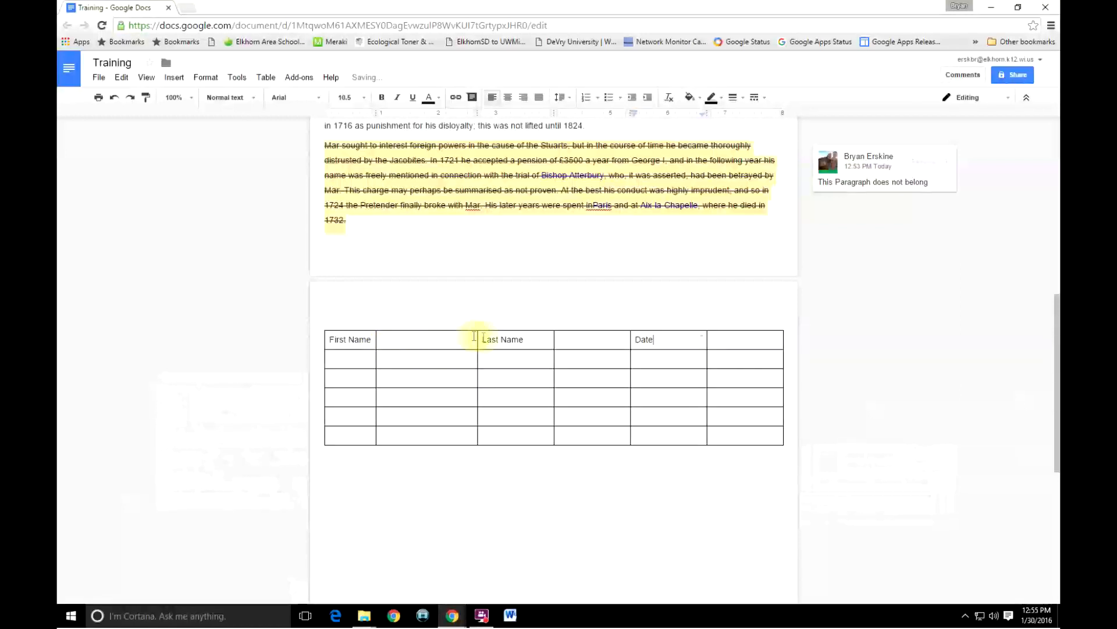
pyautogui.moveTo(553, 338)
pyautogui.mouseDown()
pyautogui.moveTo(522, 342)
pyautogui.moveTo(531, 343)
pyautogui.mouseUp()
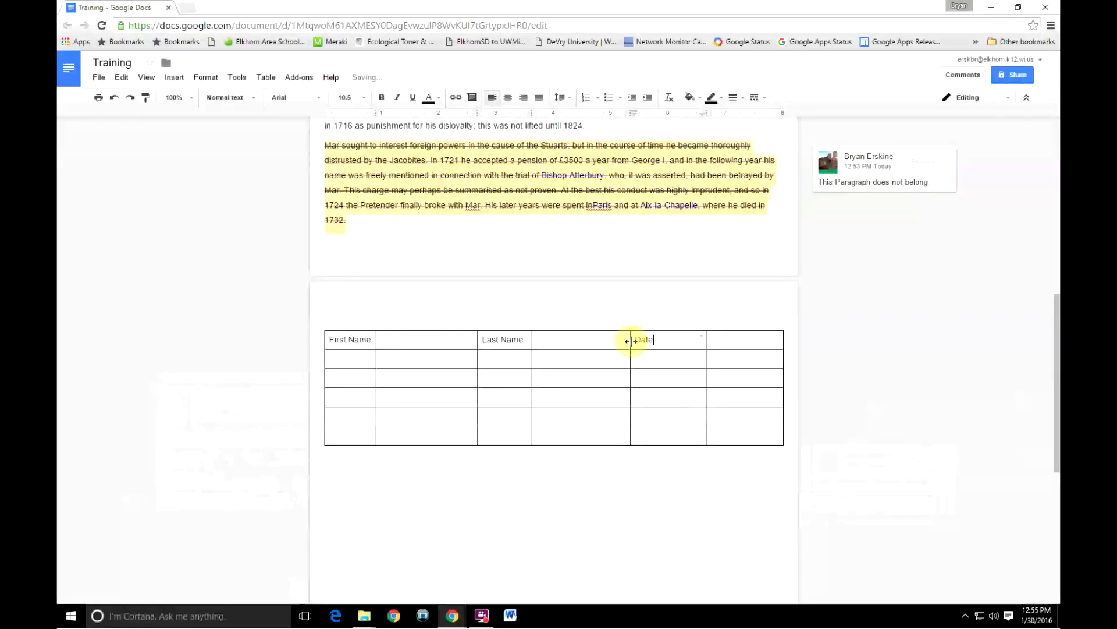
pyautogui.moveTo(477, 340); pyautogui.dragTo(455, 342)
pyautogui.moveTo(532, 340); pyautogui.dragTo(512, 343)
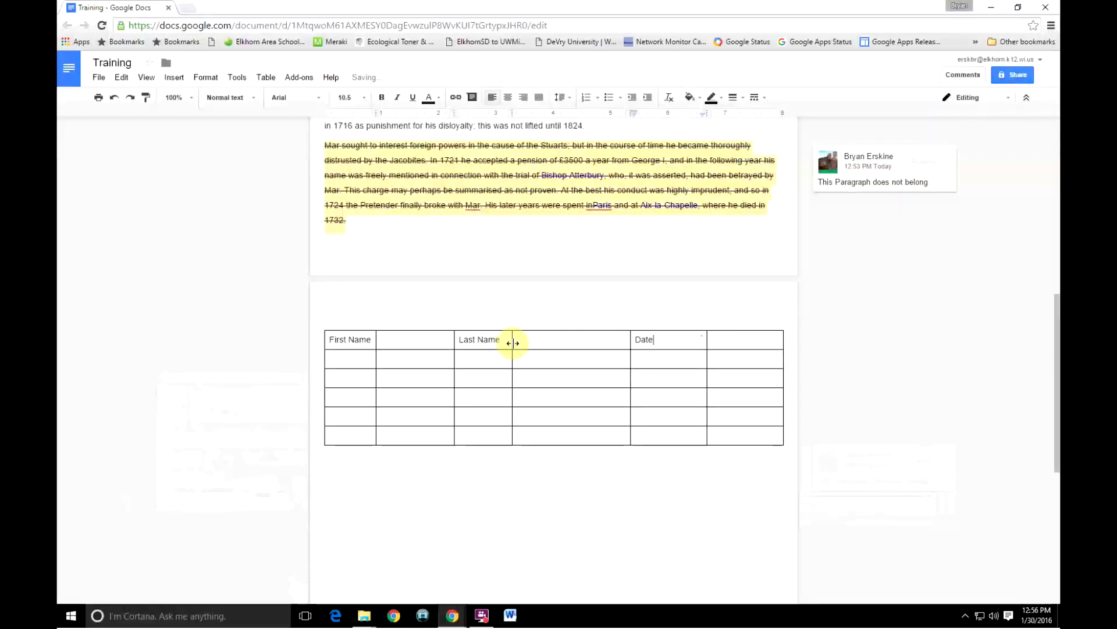
# Clear the Date label from the fifth first-row cell and narrow the table's last two columns
pyautogui.click(646, 339)
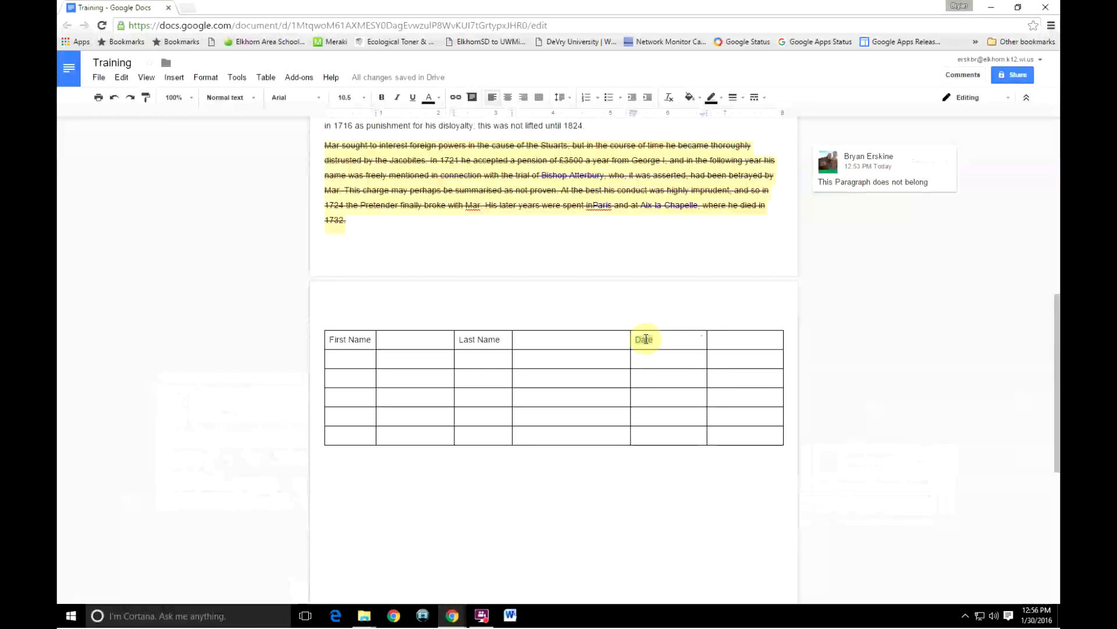
pyautogui.press('BackSpace')
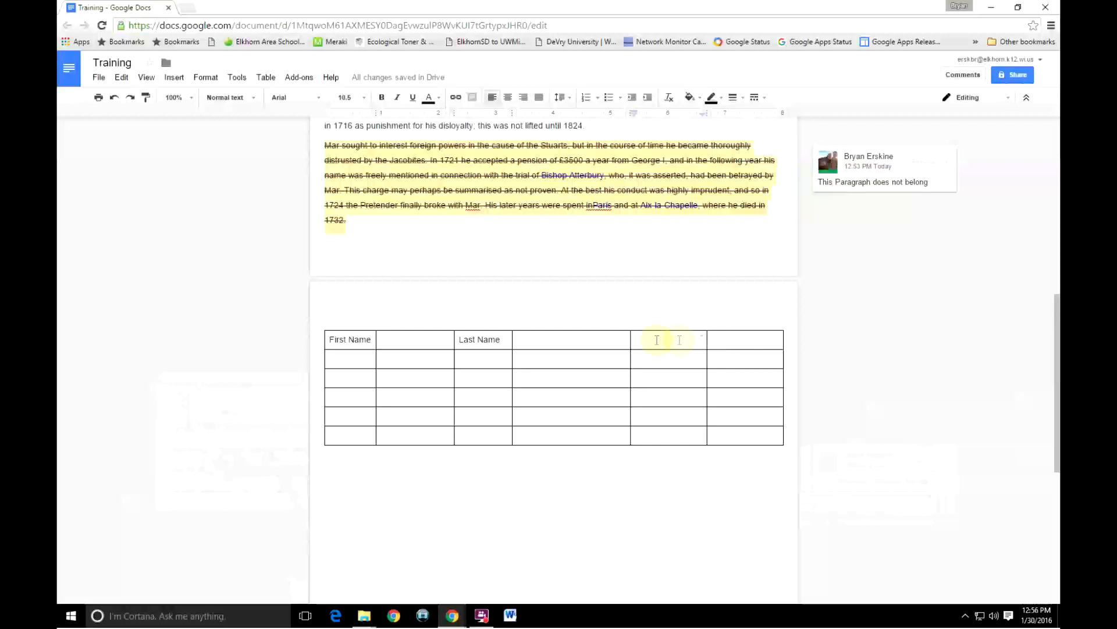
pyautogui.moveTo(706, 342); pyautogui.dragTo(670, 341)
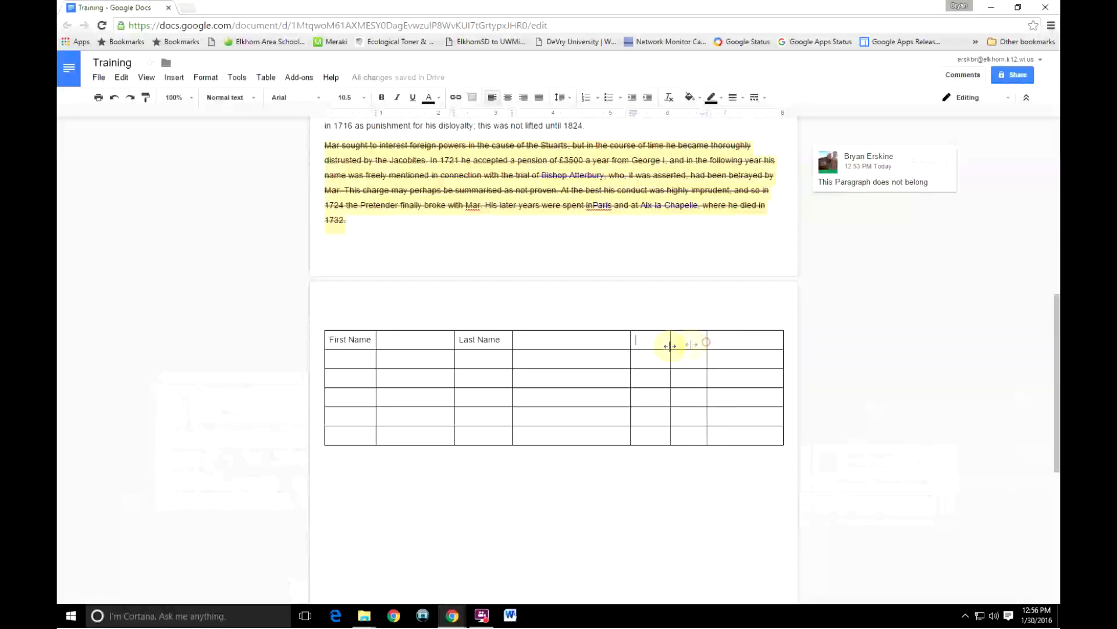
pyautogui.moveTo(784, 339); pyautogui.dragTo(694, 428)
# Insert a column after the table's last column and enter Date in the sixth cell of the first row
pyautogui.rightClick(695, 428)
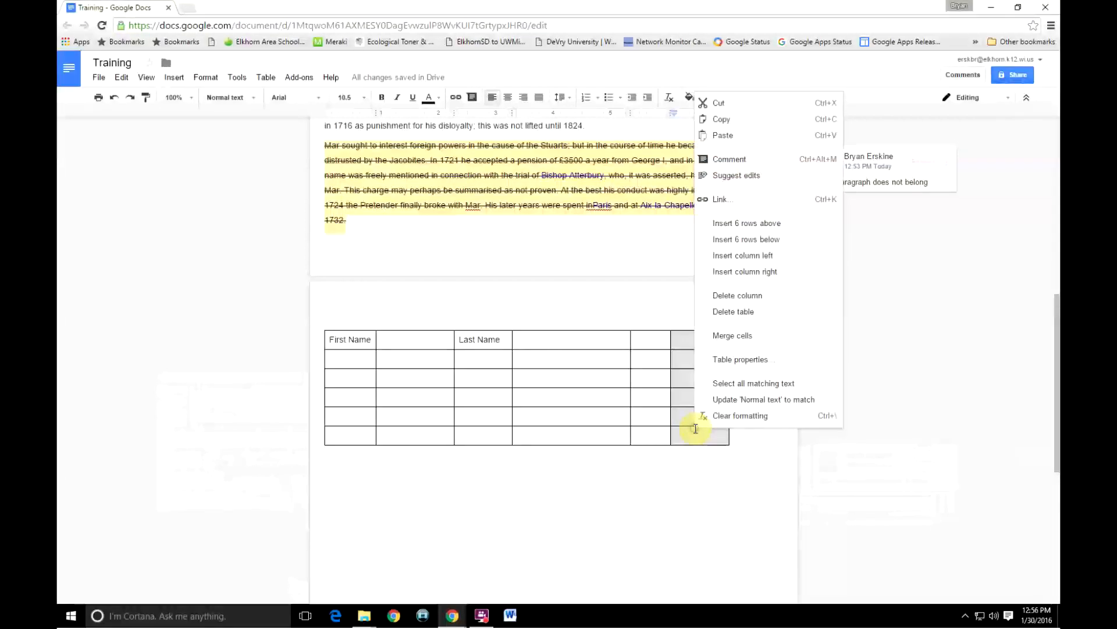
pyautogui.click(695, 428)
pyautogui.moveTo(681, 340); pyautogui.dragTo(701, 436)
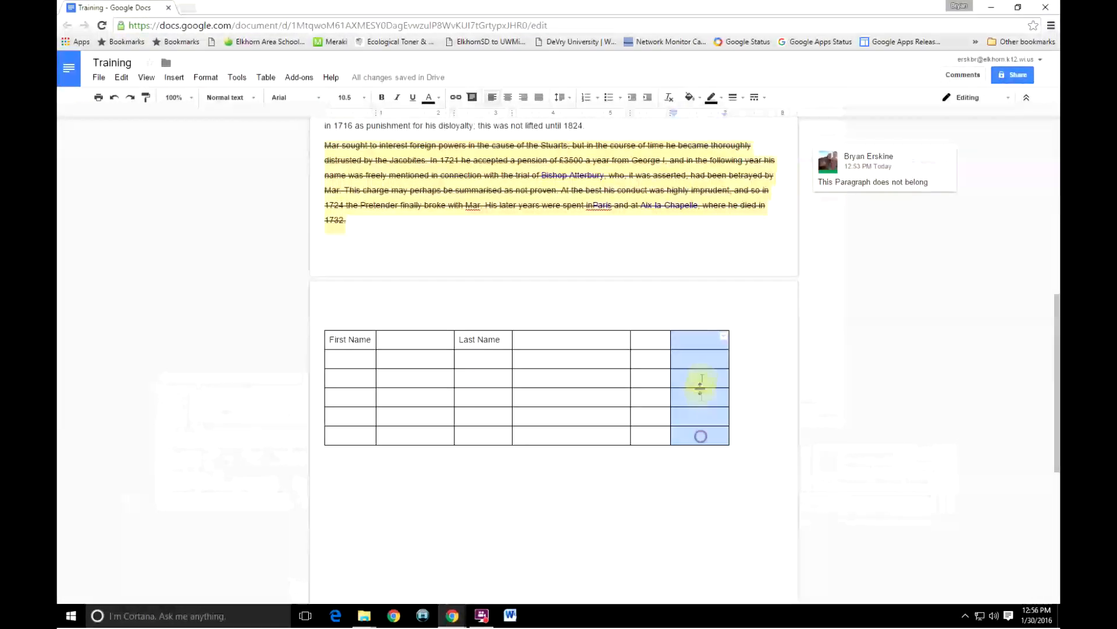
pyautogui.rightClick(702, 378)
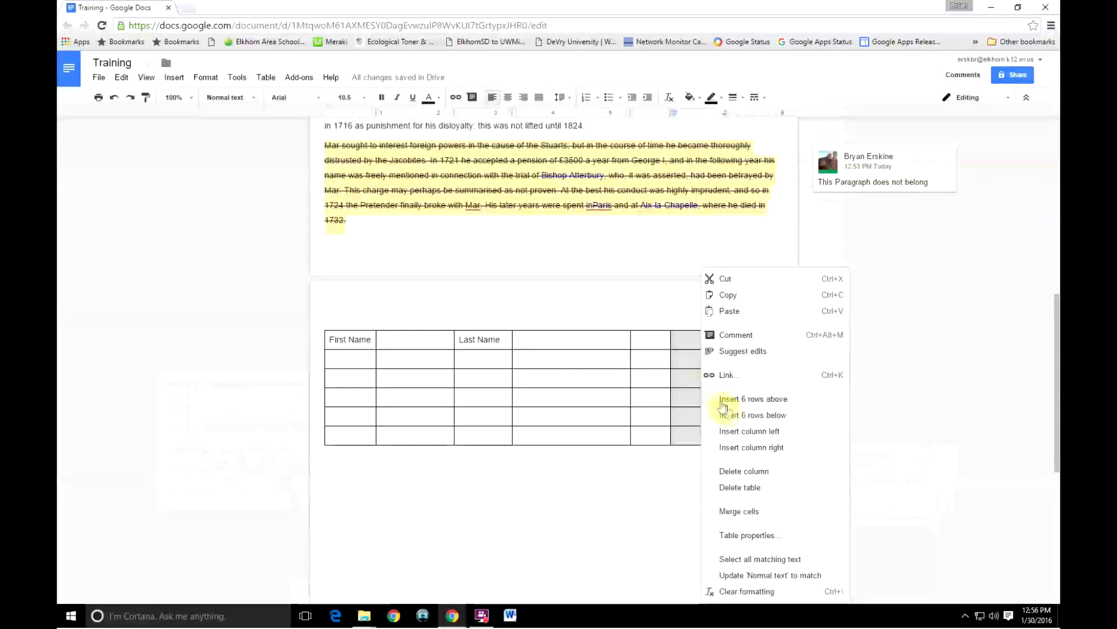
pyautogui.click(754, 447)
pyautogui.click(711, 341)
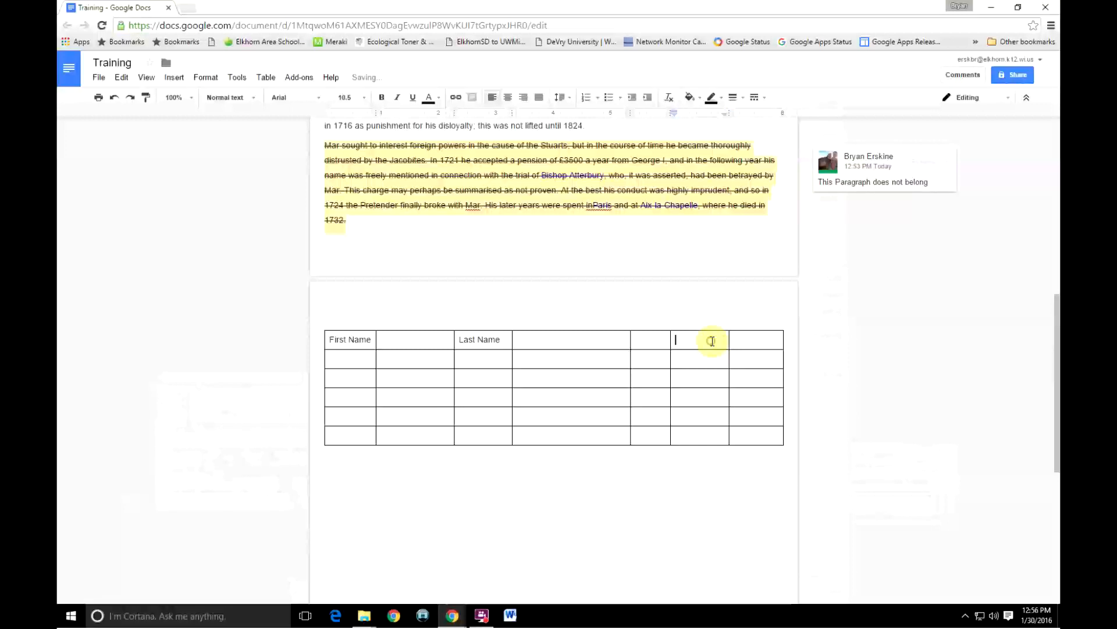
pyautogui.write('Date')
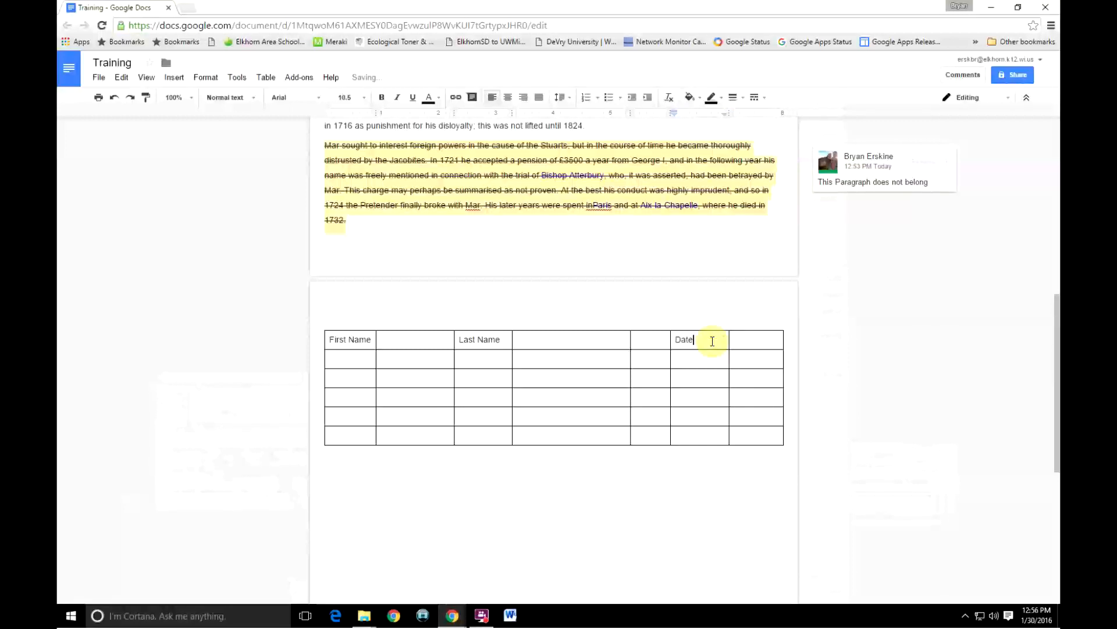
# Merge the two blank cells between Last Name and Date, and right-align the Date label
pyautogui.moveTo(601, 339); pyautogui.dragTo(639, 340)
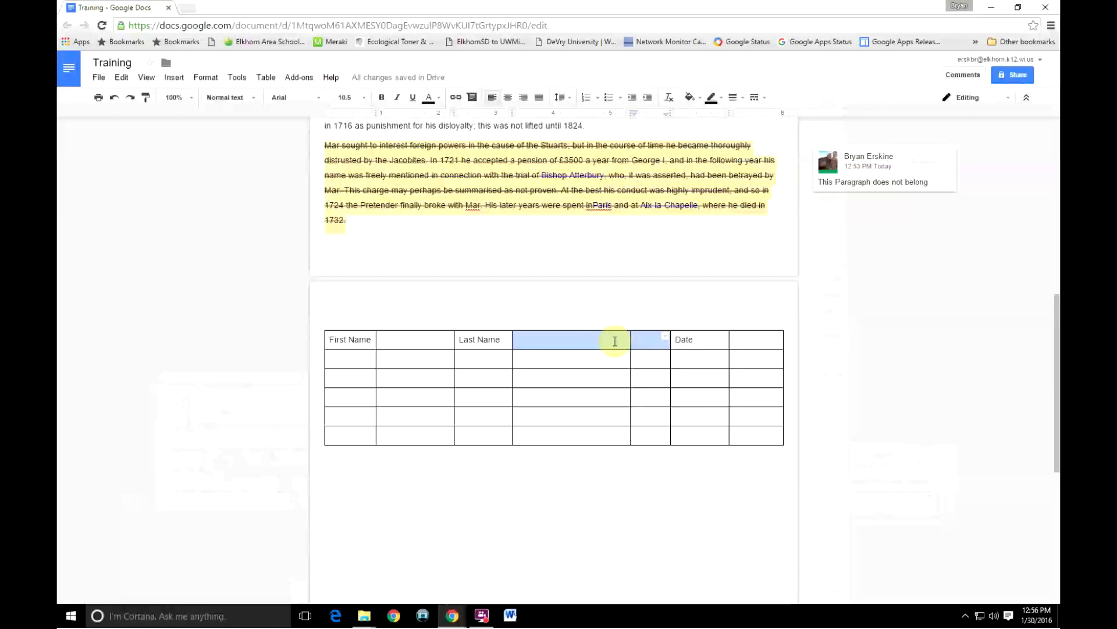
pyautogui.rightClick(615, 341)
pyautogui.click(640, 509)
pyautogui.click(597, 363)
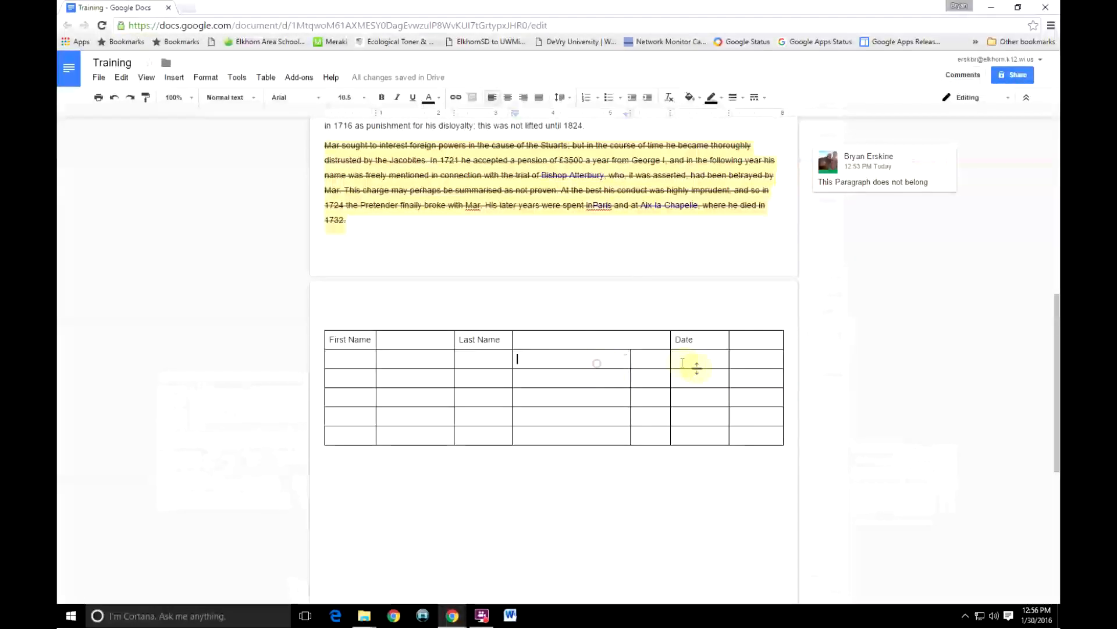
pyautogui.doubleClick(686, 340)
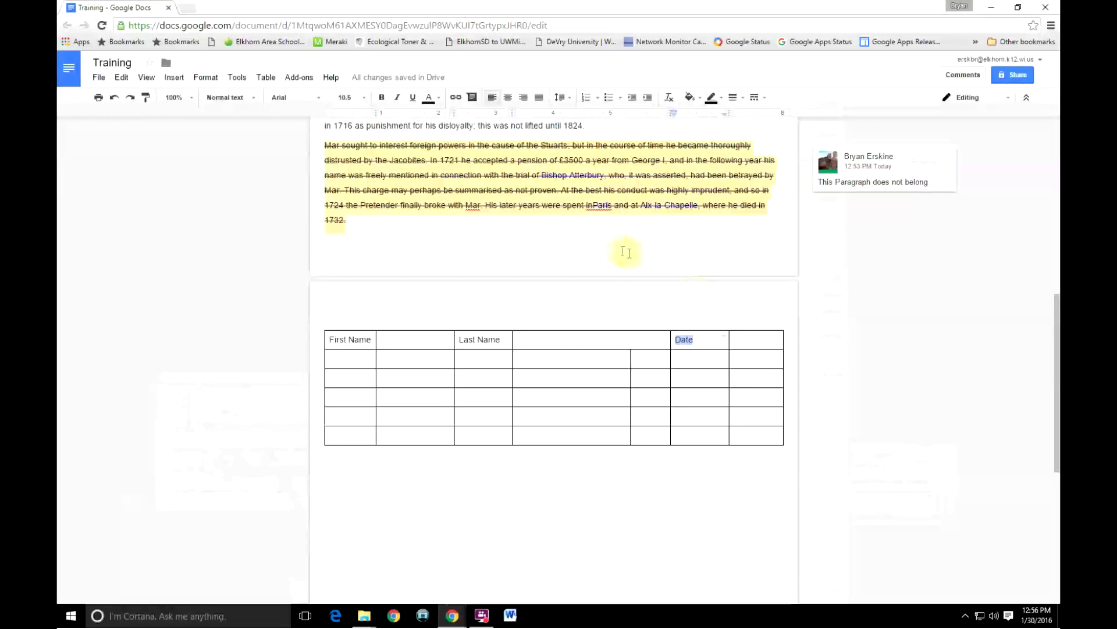
pyautogui.click(525, 101)
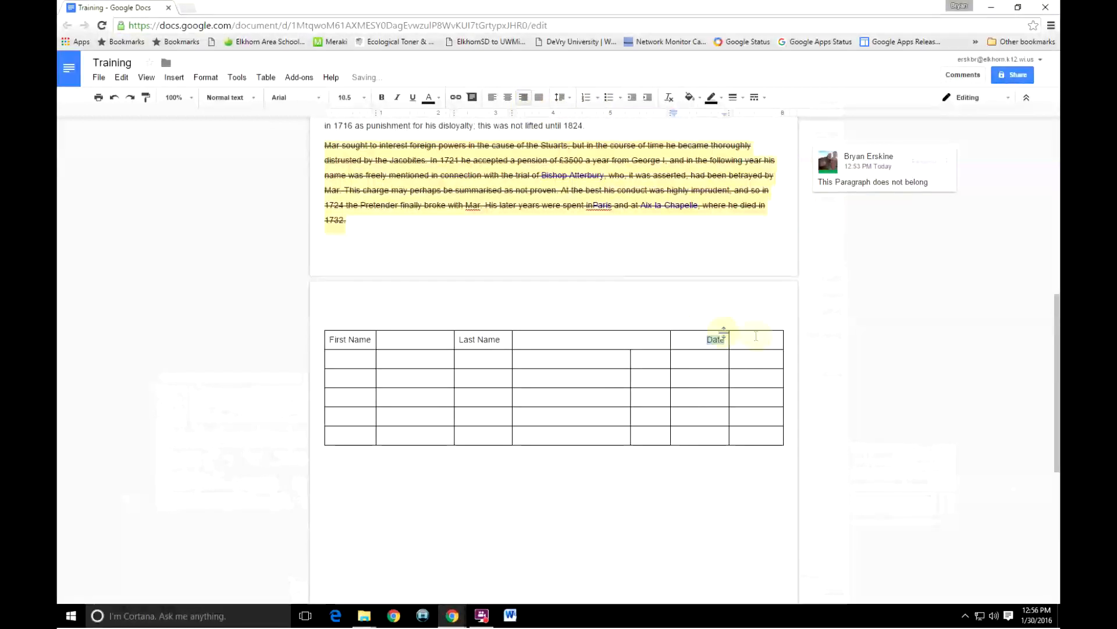
# Try entering the sample text "asd" in the cell after Date, and remove it again
pyautogui.moveTo(755, 344); pyautogui.dragTo(757, 346)
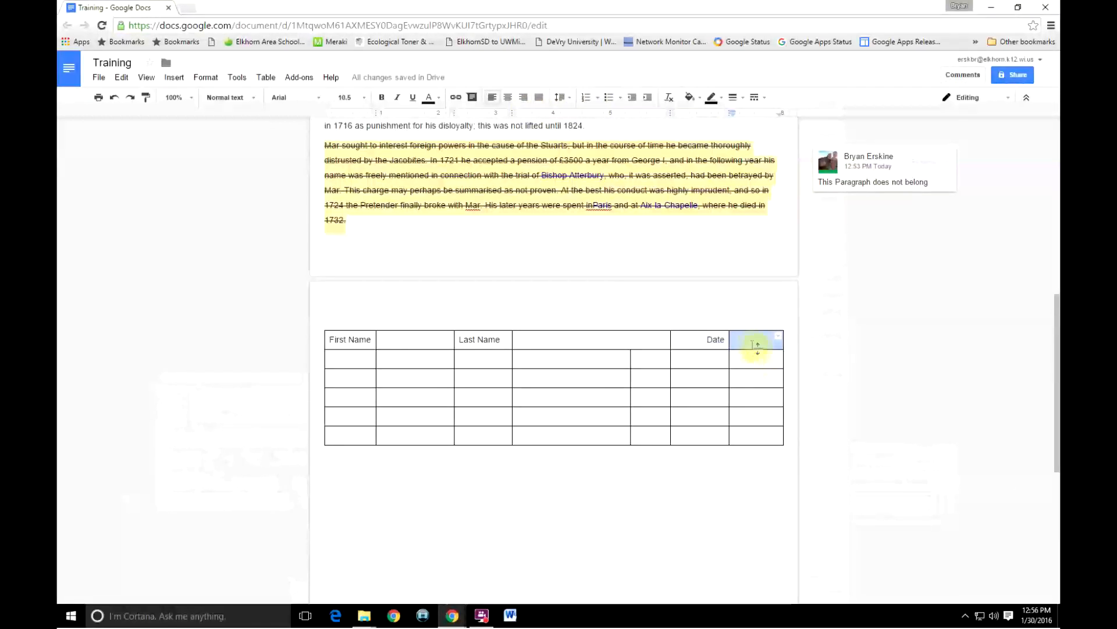
pyautogui.click(748, 342)
pyautogui.write('asd')
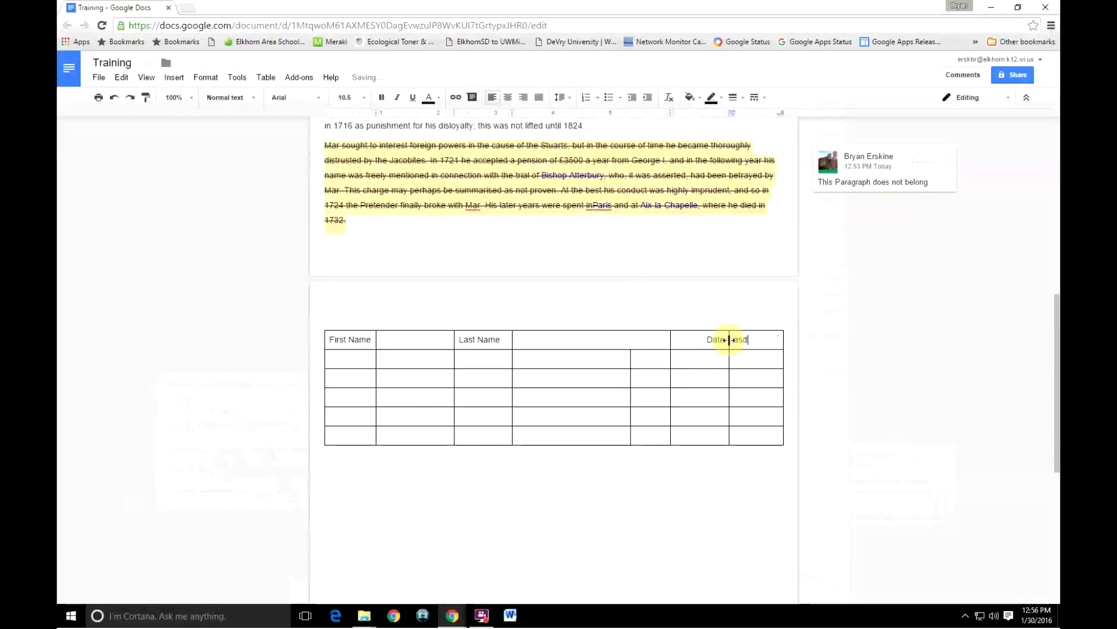
pyautogui.press('BackSpace')
pyautogui.press('BackSpace')
pyautogui.press('BackSpace')
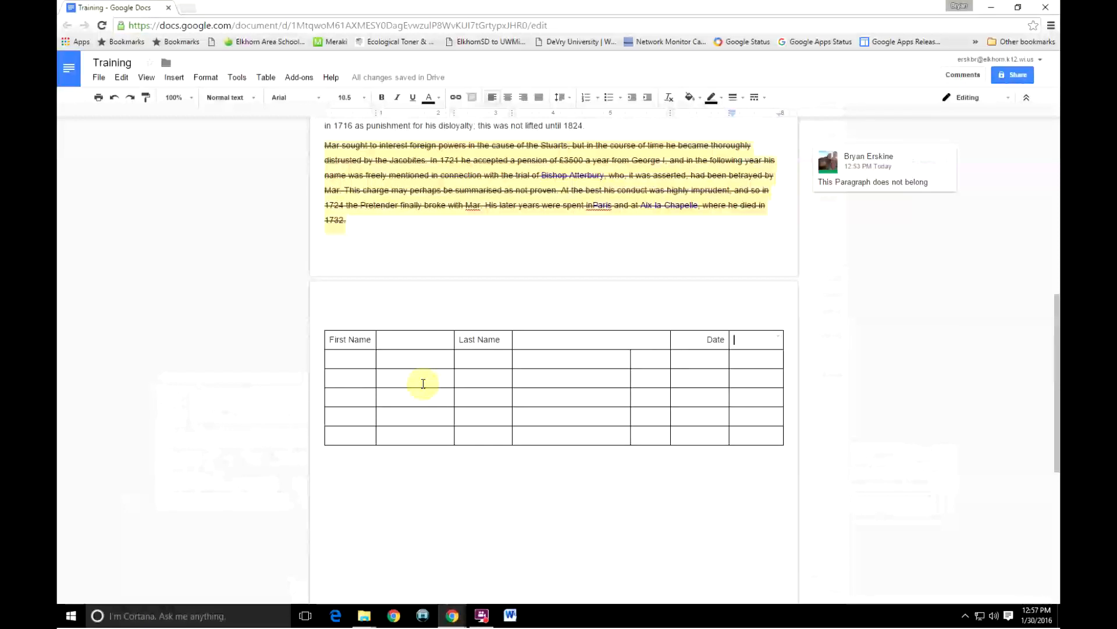
# Enter Address in the first cell of the second row and merge the three cells that follow it
pyautogui.click(356, 359)
pyautogui.write('Address')
pyautogui.moveTo(424, 359); pyautogui.dragTo(607, 365)
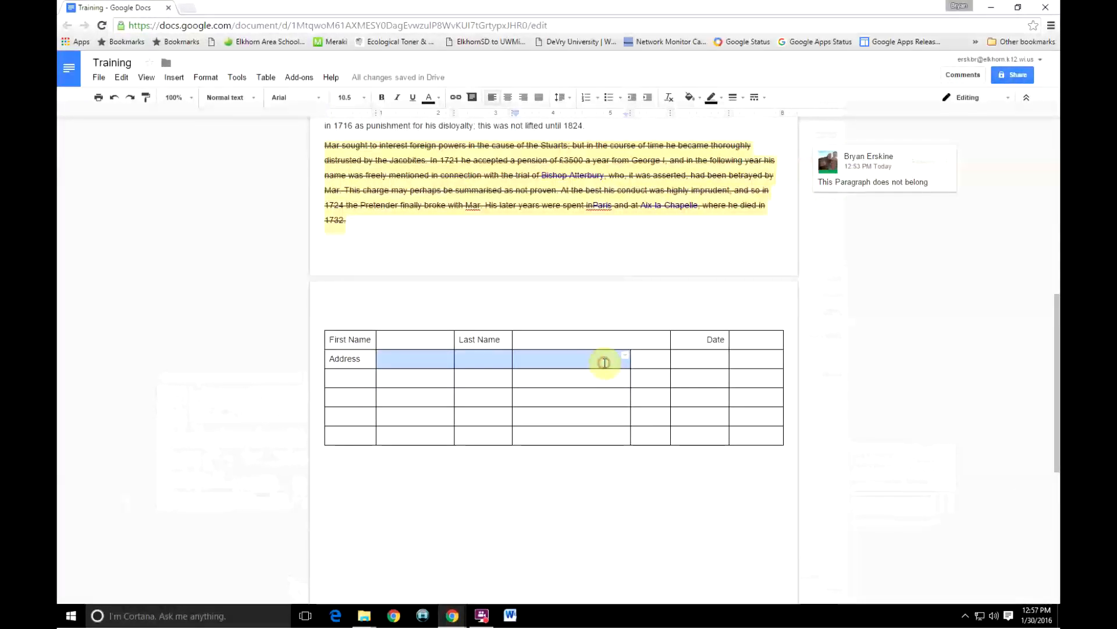
pyautogui.rightClick(604, 362)
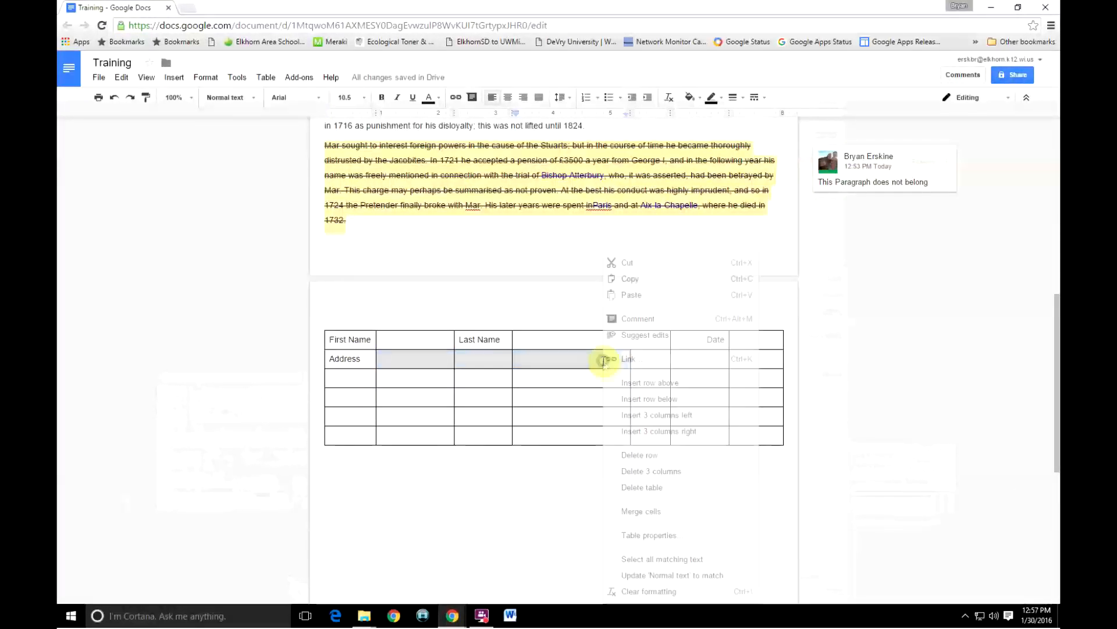
pyautogui.click(643, 512)
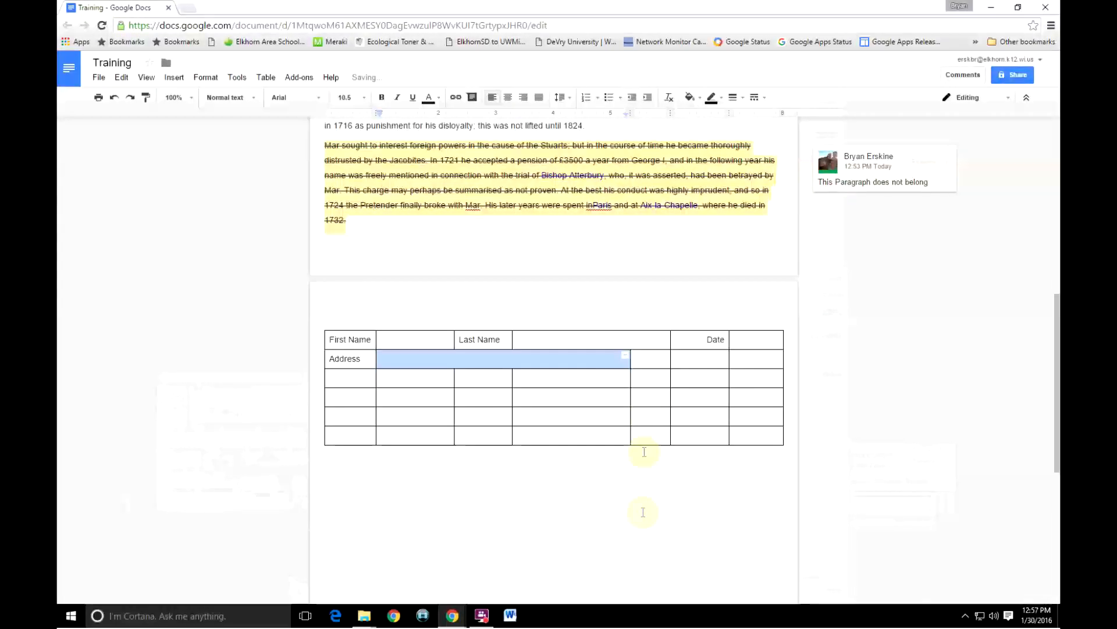
# Enter State in the cell after the merged address cell and right-align it
pyautogui.click(651, 398)
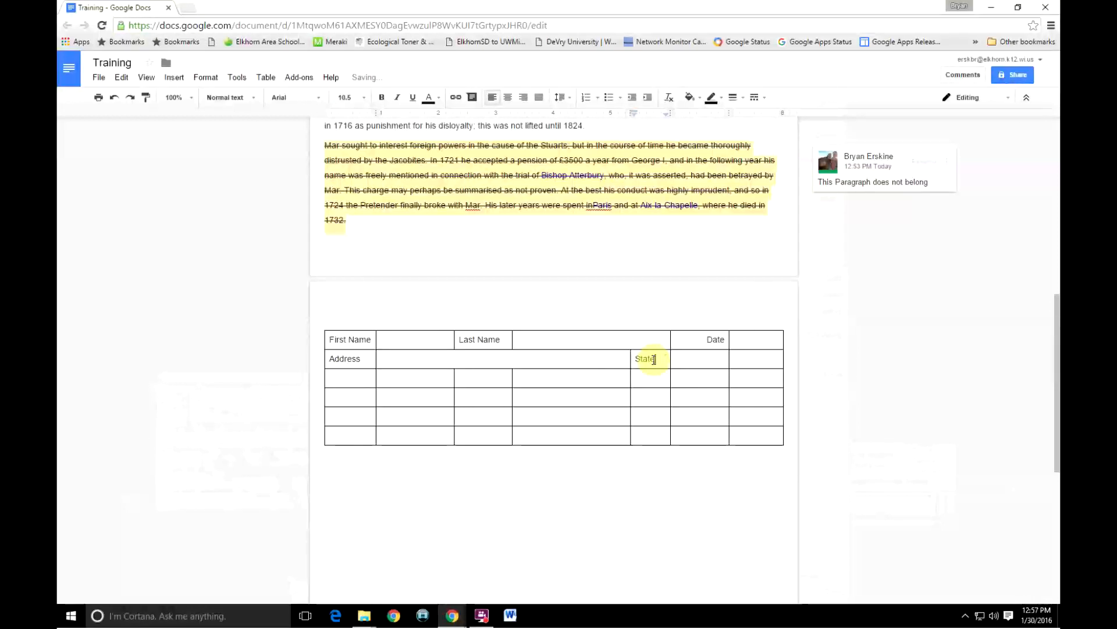
pyautogui.doubleClick(644, 358)
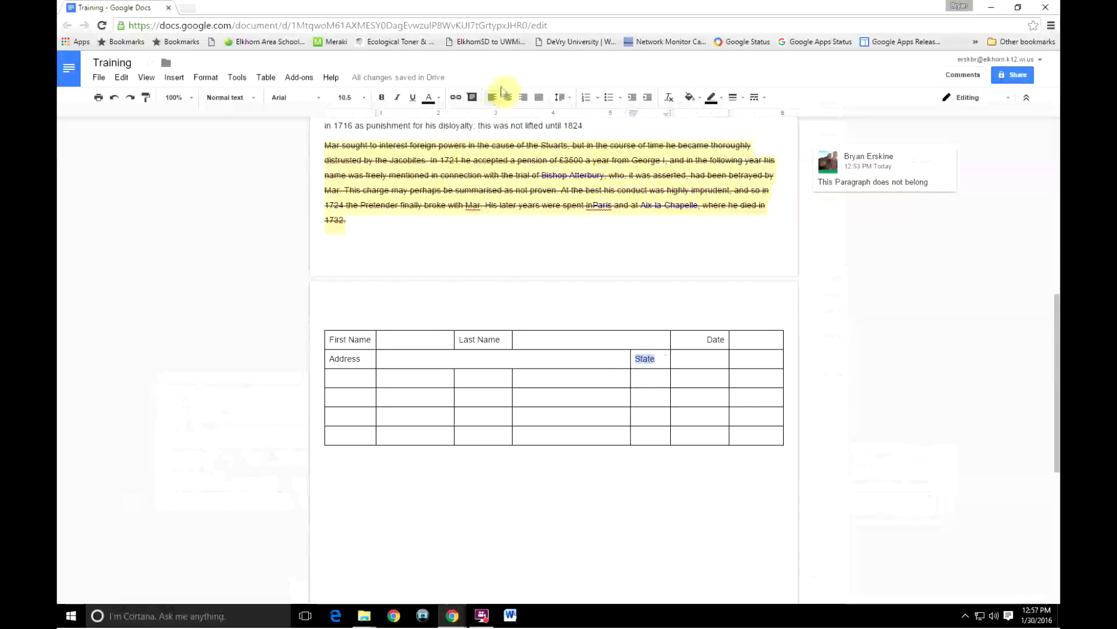
pyautogui.click(524, 97)
pyautogui.doubleClick(699, 360)
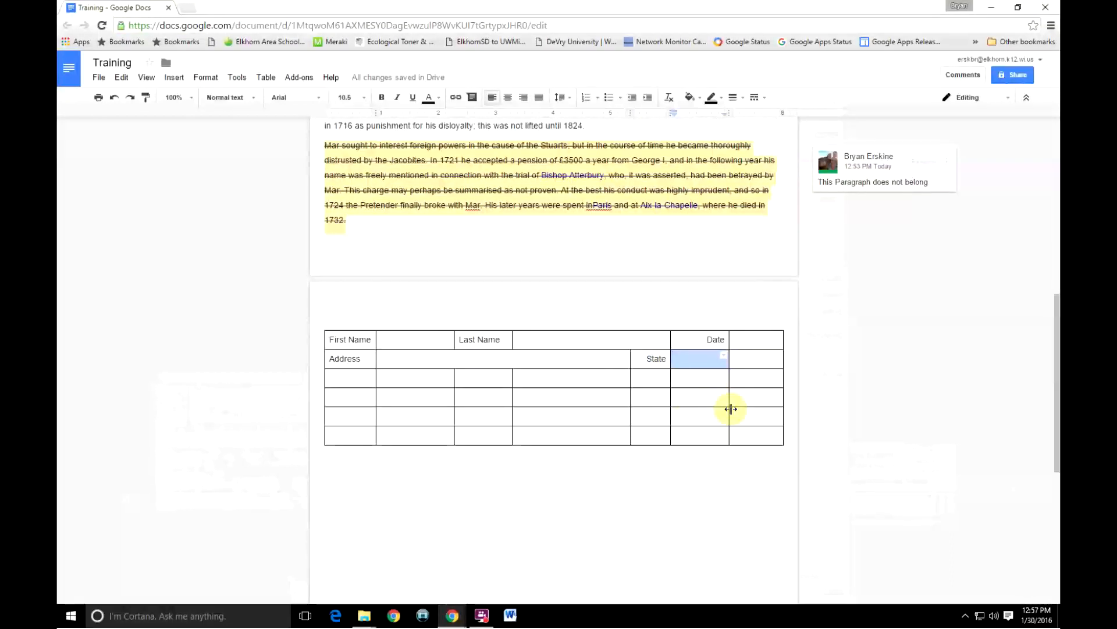
# Enter Zip Code in the second cell of the third row and right-align it
pyautogui.doubleClick(349, 380)
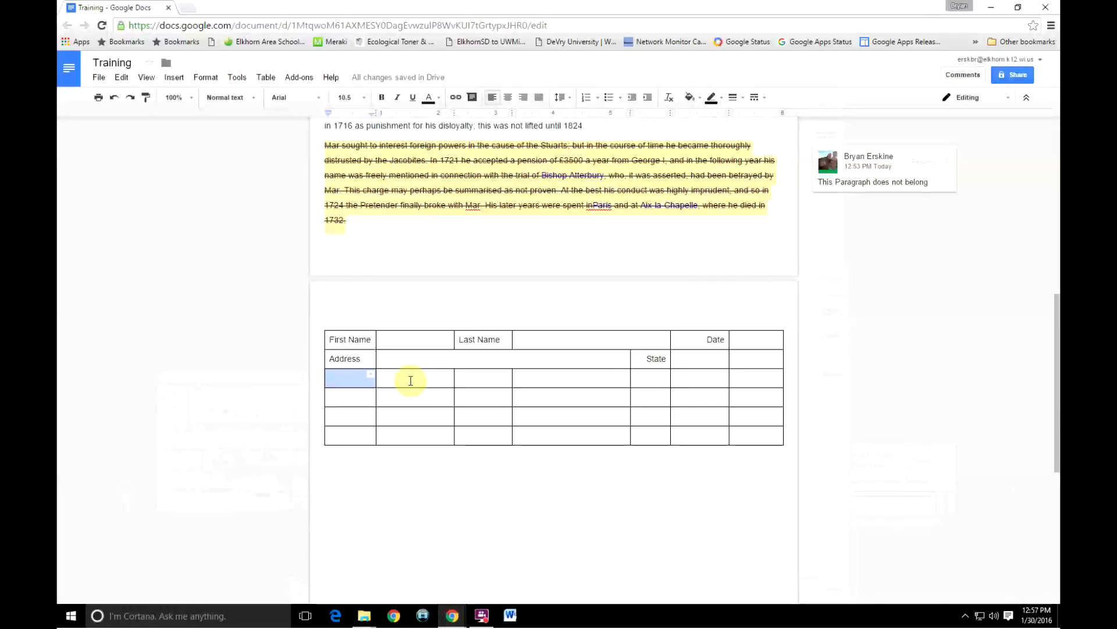
pyautogui.click(411, 380)
pyautogui.write('Z')
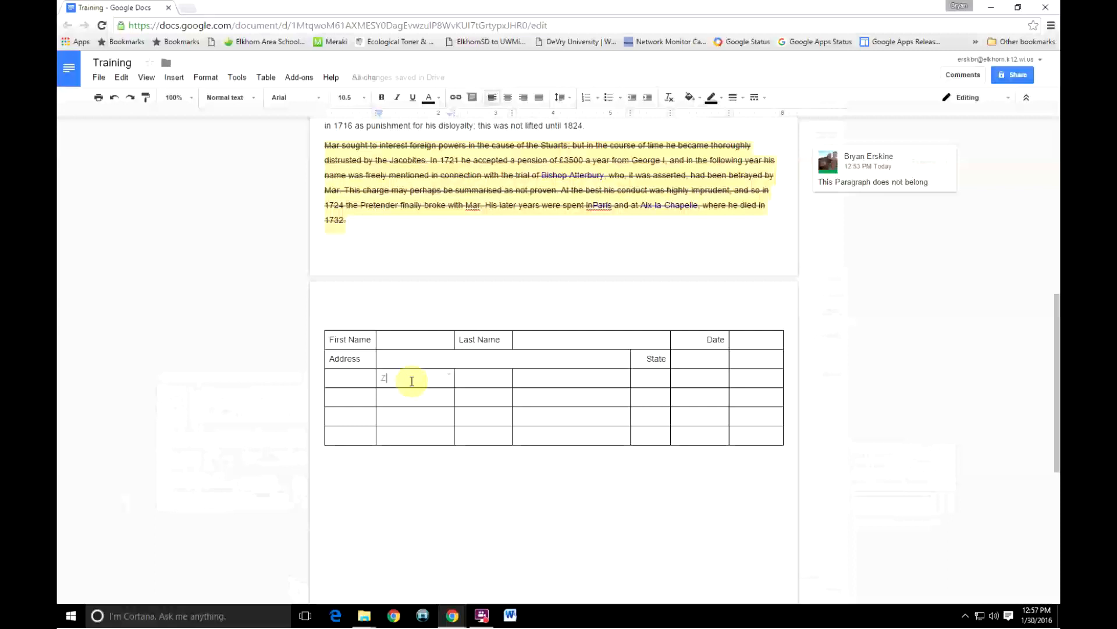
pyautogui.write('ip Code')
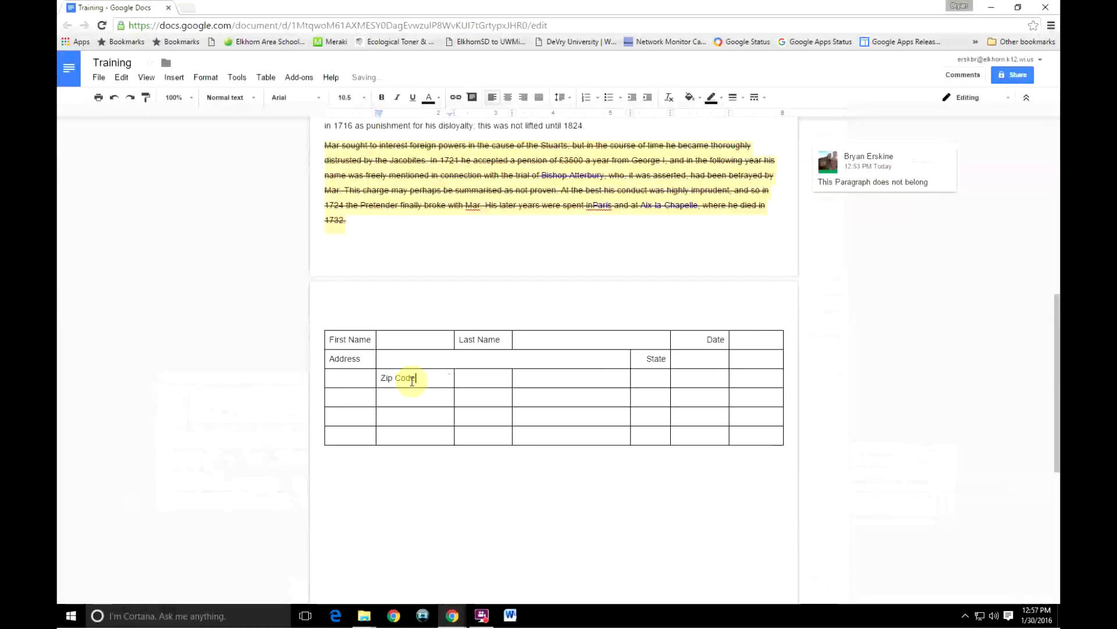
pyautogui.moveTo(419, 379); pyautogui.dragTo(380, 379)
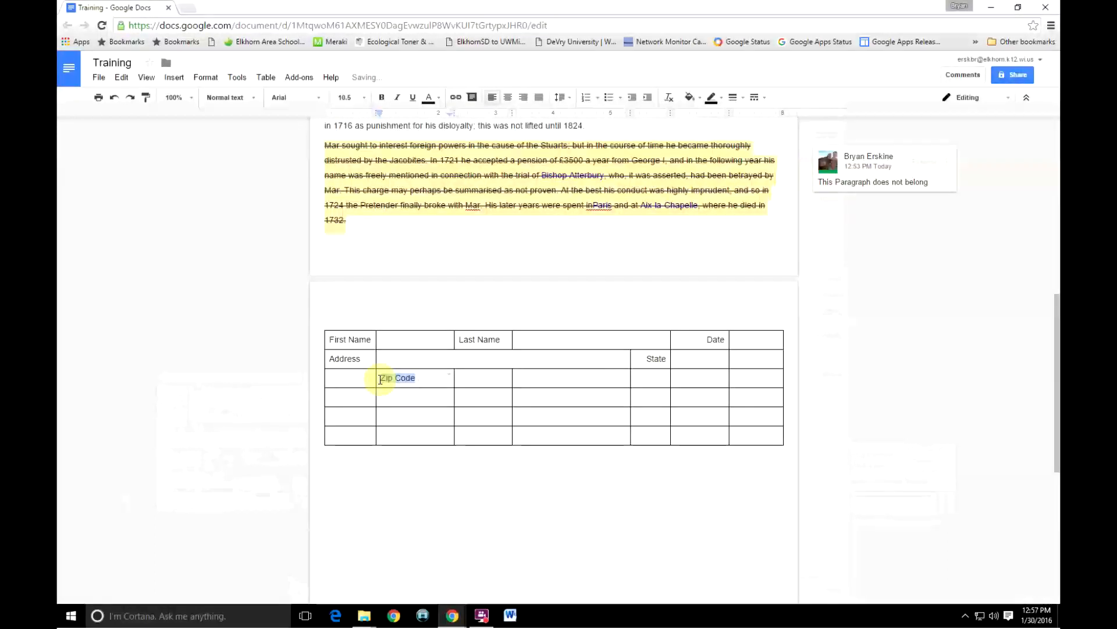
pyautogui.click(523, 97)
pyautogui.click(471, 380)
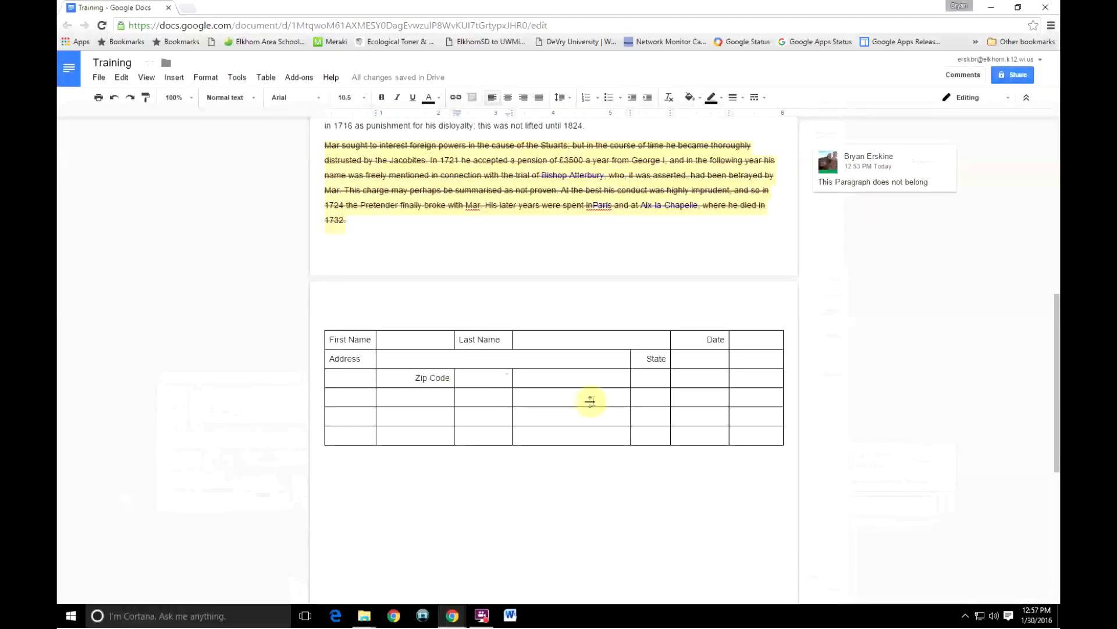
# Enter Phone Number in the cell below Zip Code and right-align it
pyautogui.click(417, 399)
pyautogui.write('Ph')
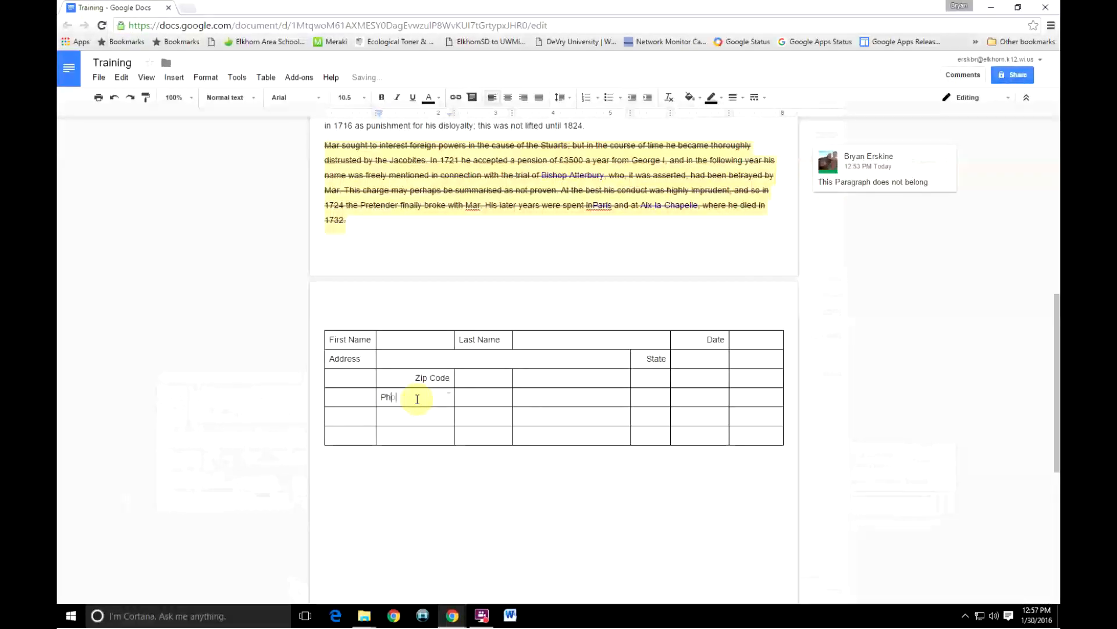
pyautogui.write('one Number')
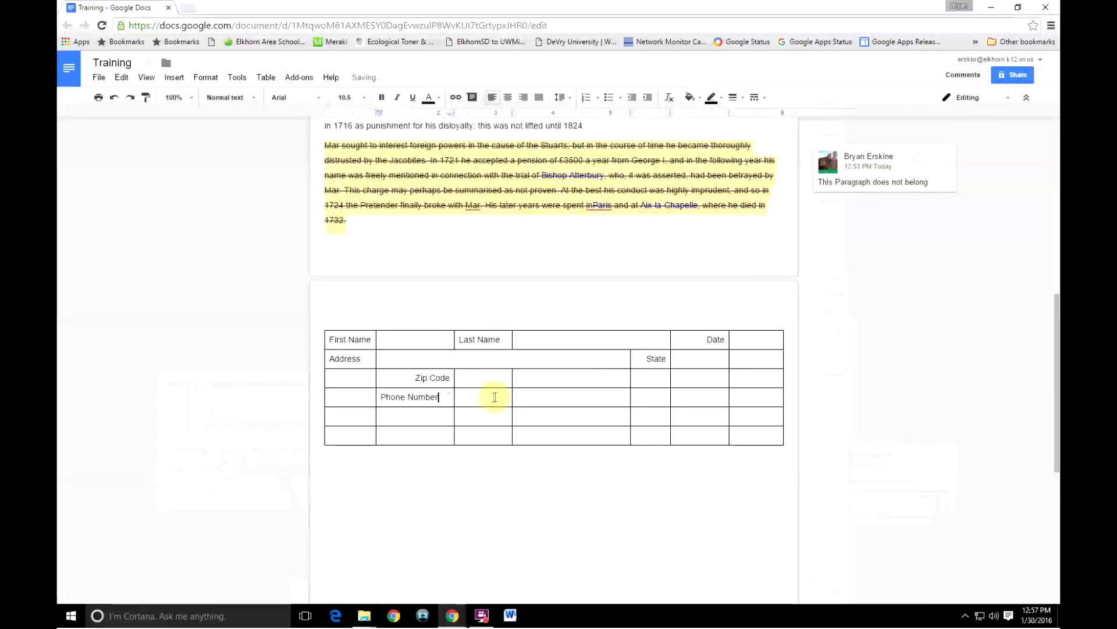
pyautogui.moveTo(437, 400); pyautogui.dragTo(382, 401)
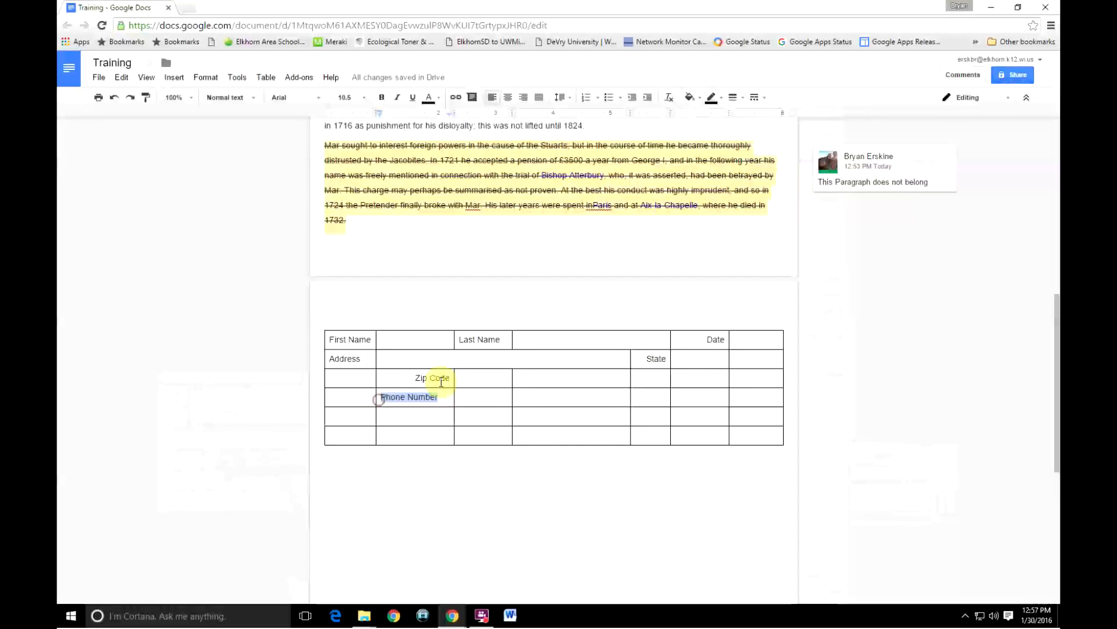
pyautogui.click(523, 97)
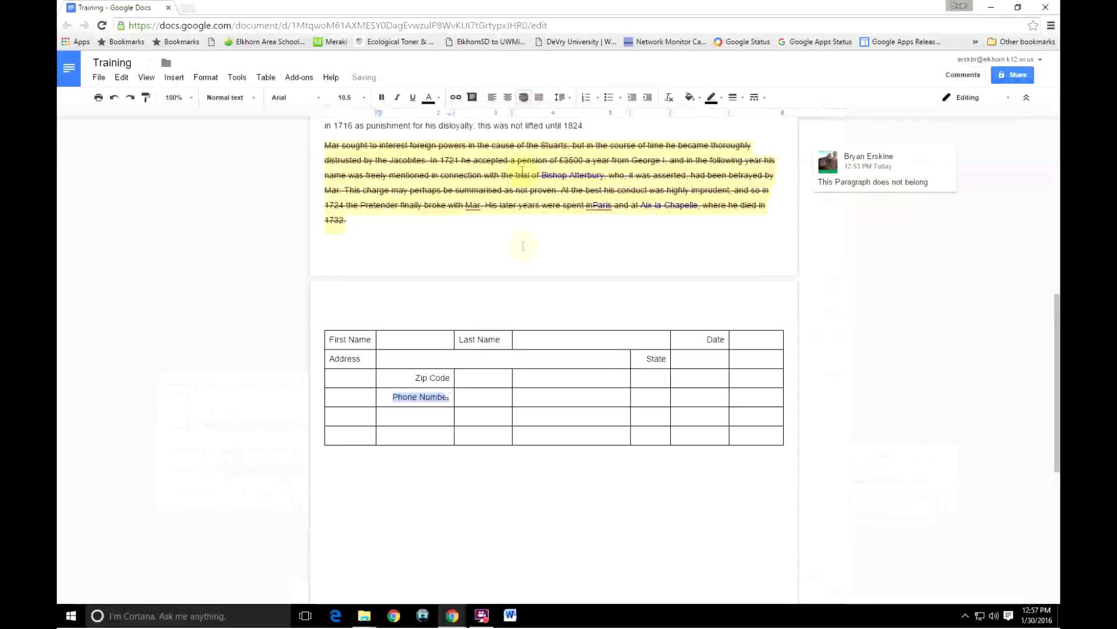
# Merge the two cells that follow Phone Number in the fourth row
pyautogui.moveTo(469, 398); pyautogui.dragTo(547, 401)
pyautogui.rightClick(548, 401)
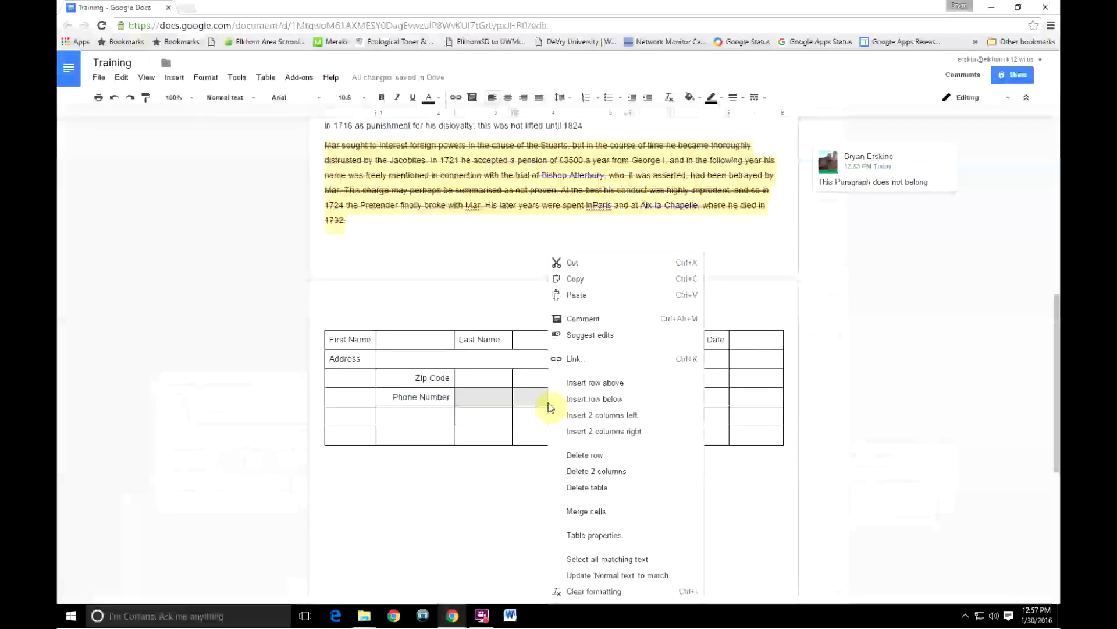
pyautogui.click(579, 511)
pyautogui.click(401, 434)
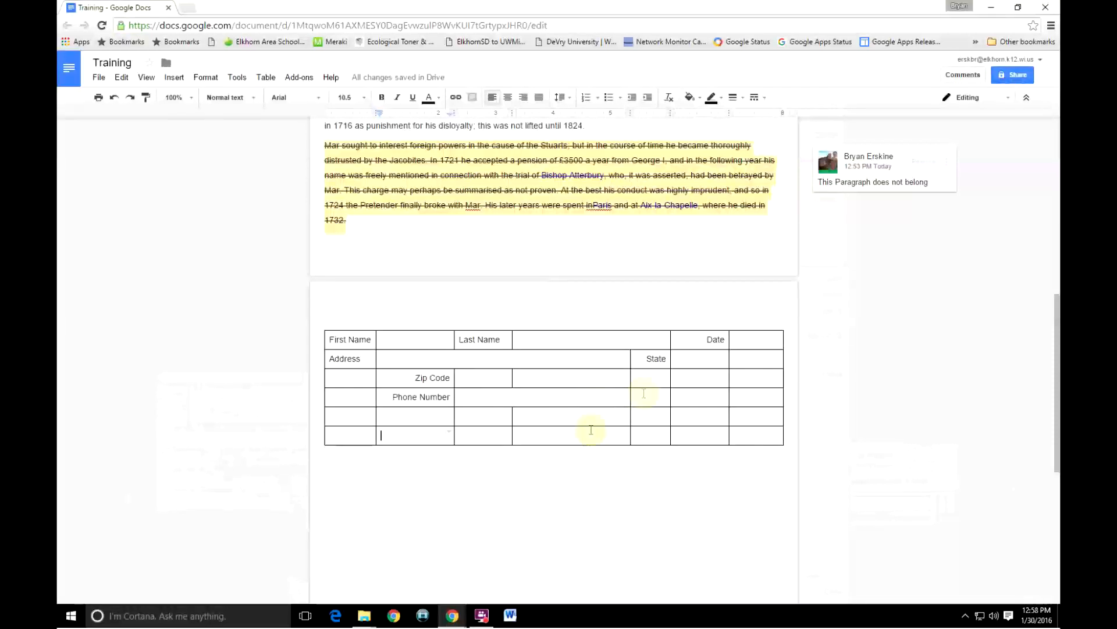
# Insert a nested table of two columns and one row in the fifth row's fourth cell and enter Age in its first cell
pyautogui.click(543, 438)
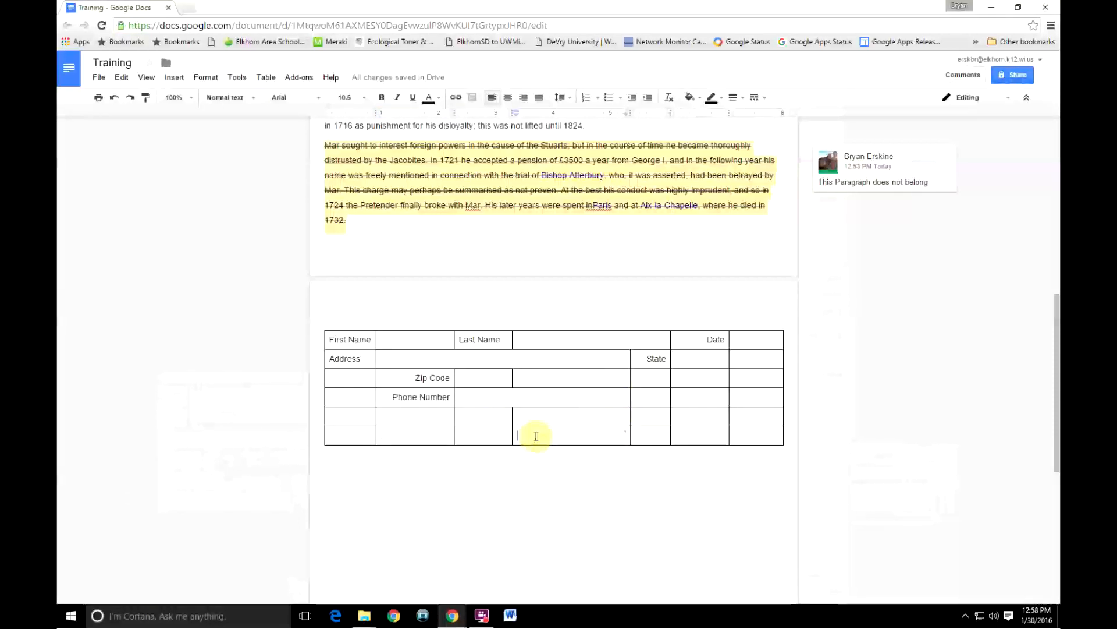
pyautogui.click(530, 419)
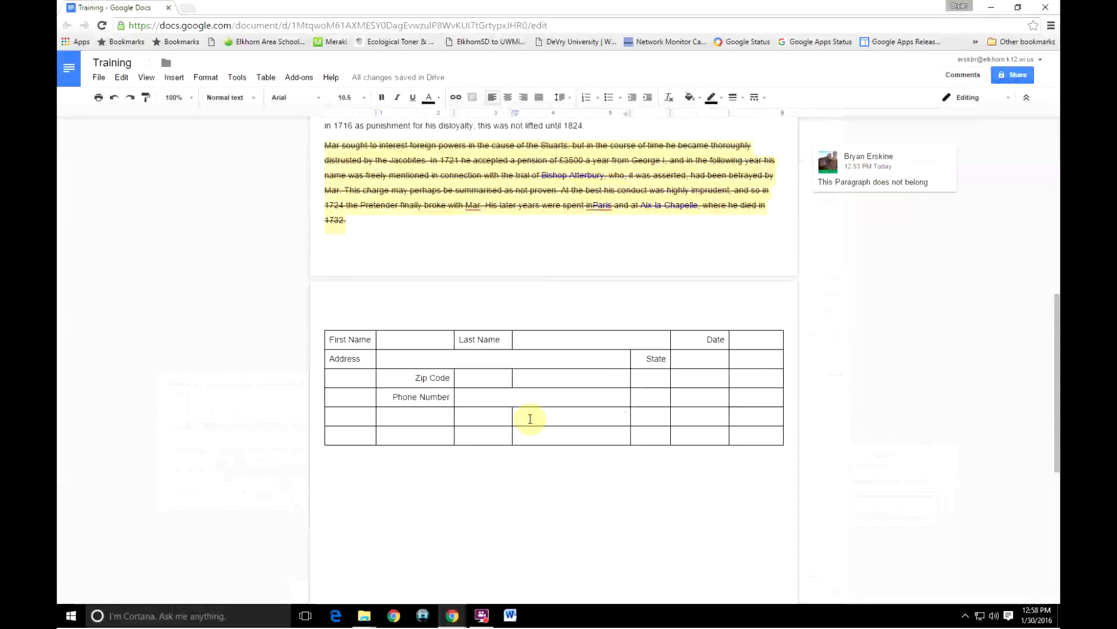
pyautogui.click(270, 81)
pyautogui.moveTo(279, 98)
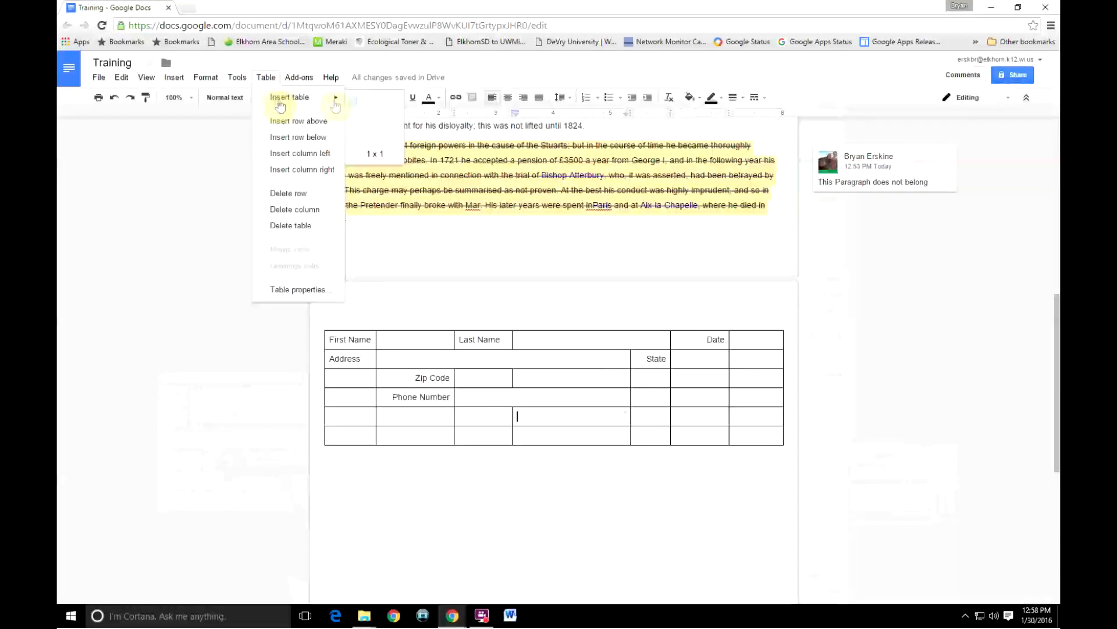
pyautogui.click(362, 106)
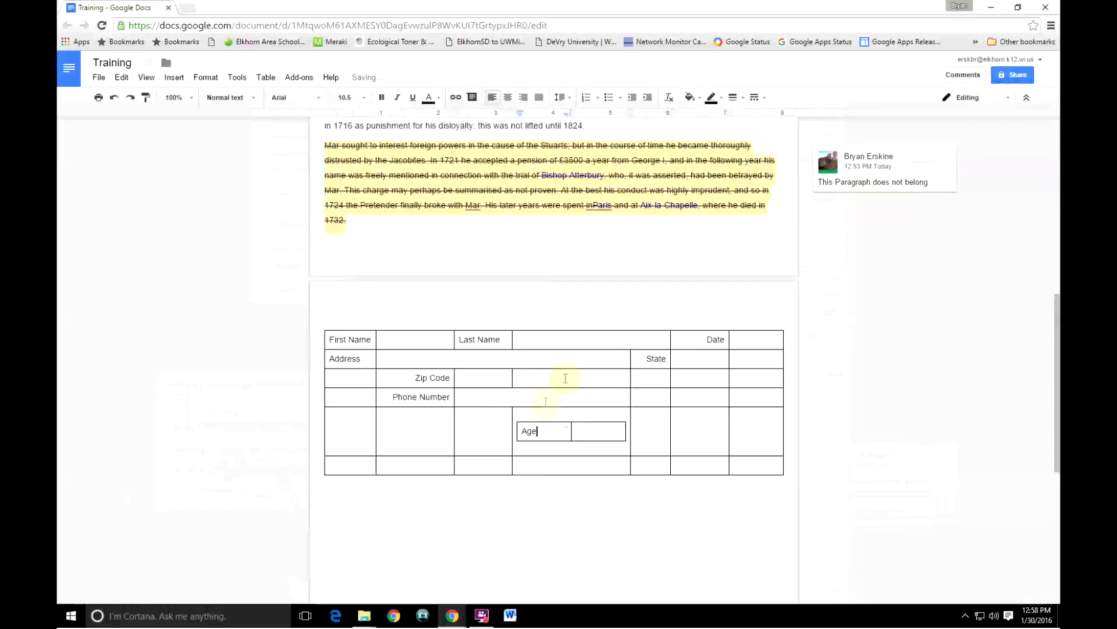
# Right-align the Age label in the nested table
pyautogui.click(533, 431)
pyautogui.moveTo(548, 431); pyautogui.dragTo(525, 433)
pyautogui.click(523, 97)
pyautogui.click(590, 436)
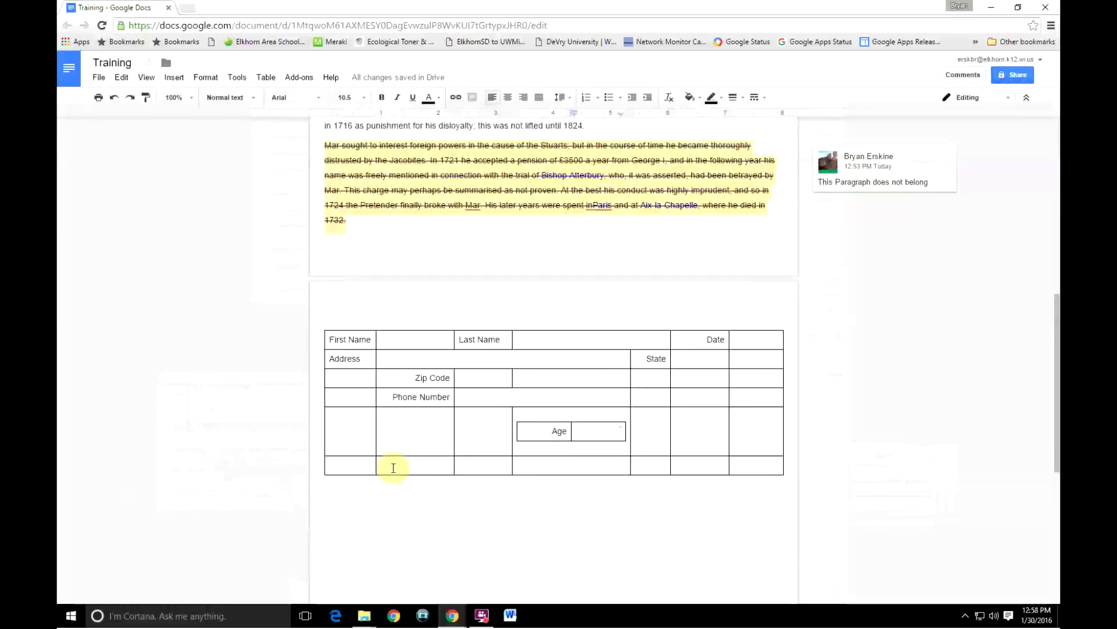
# Merge the second, third and fourth cells of the form table's last row
pyautogui.moveTo(393, 467); pyautogui.dragTo(555, 462)
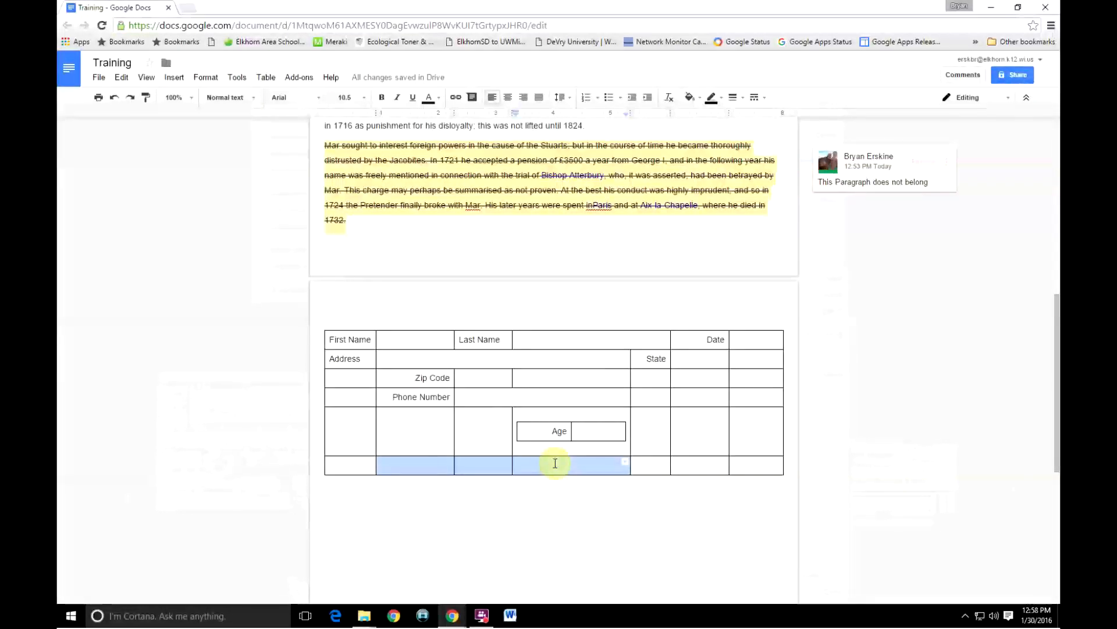
pyautogui.rightClick(540, 465)
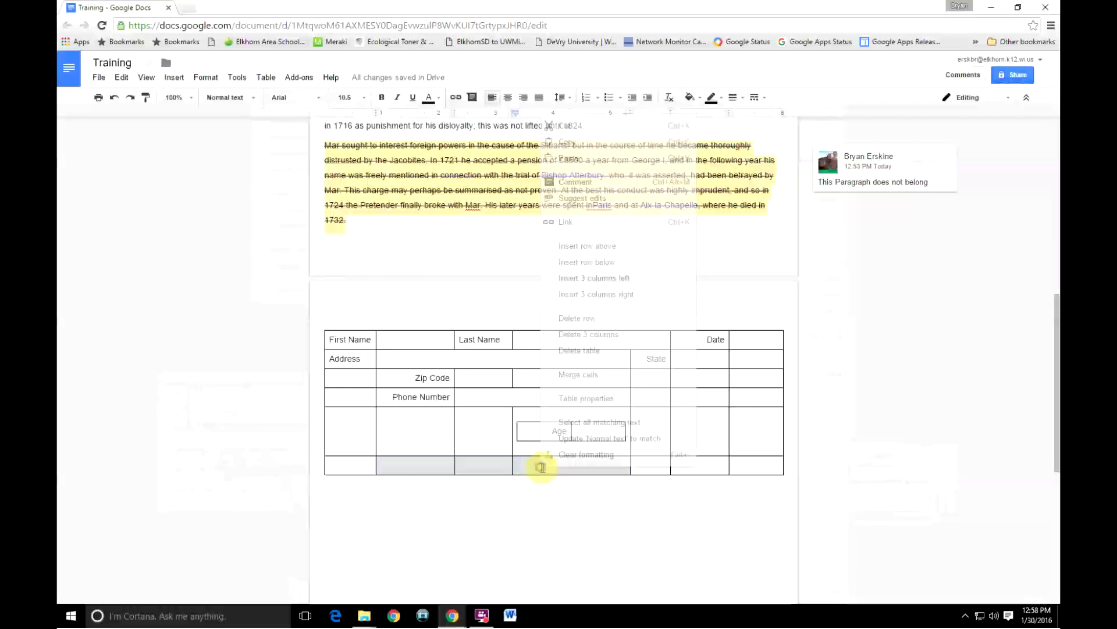
pyautogui.click(578, 374)
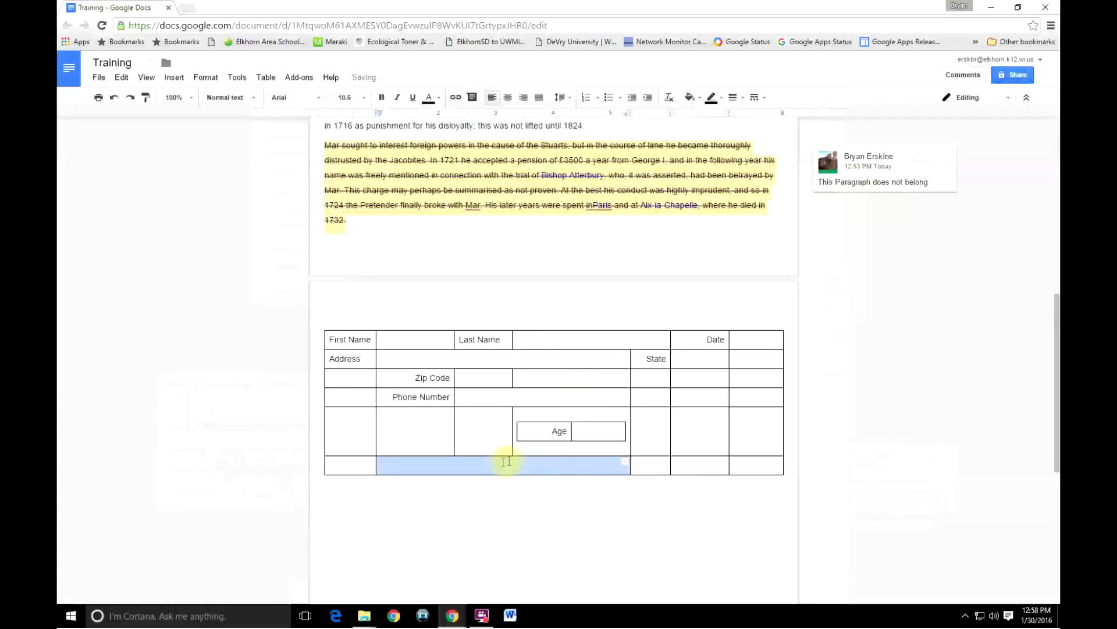
# Insert a 1 x 1 table in the last row's merged cell and enter "Please Attach Resume and Cover Letter before Submission" in it
pyautogui.click(266, 77)
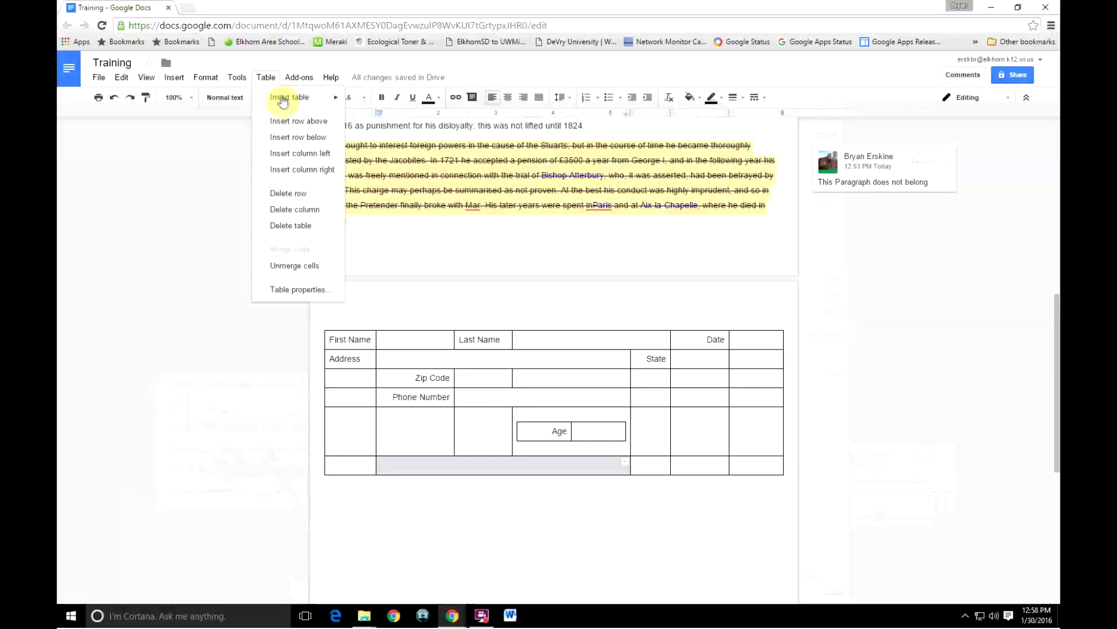
pyautogui.moveTo(284, 102)
pyautogui.click(353, 101)
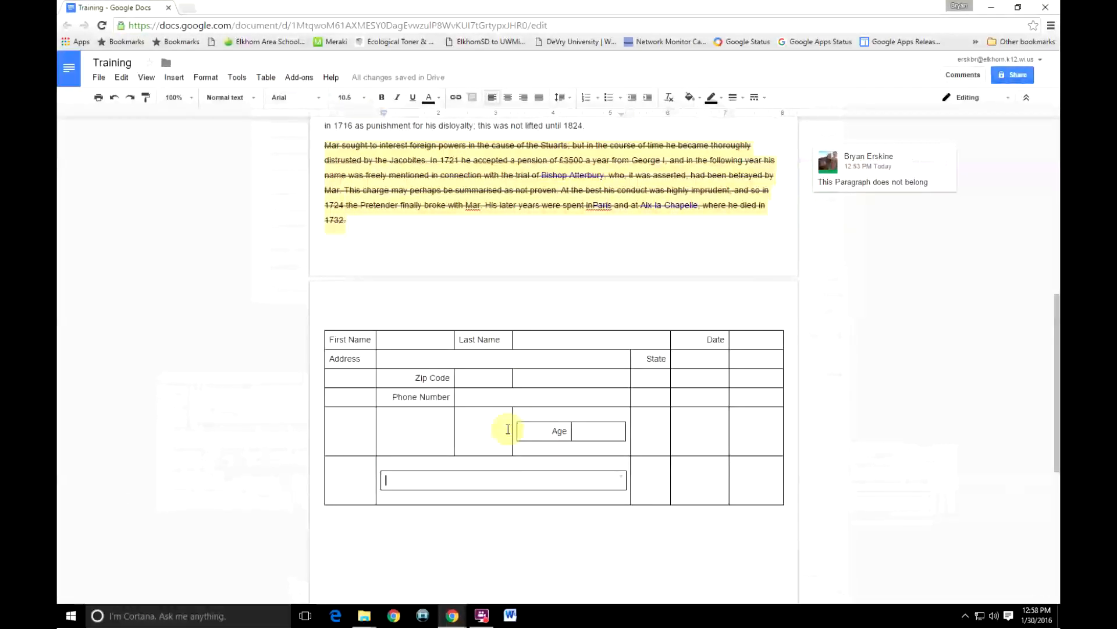
pyautogui.write('Please Attach')
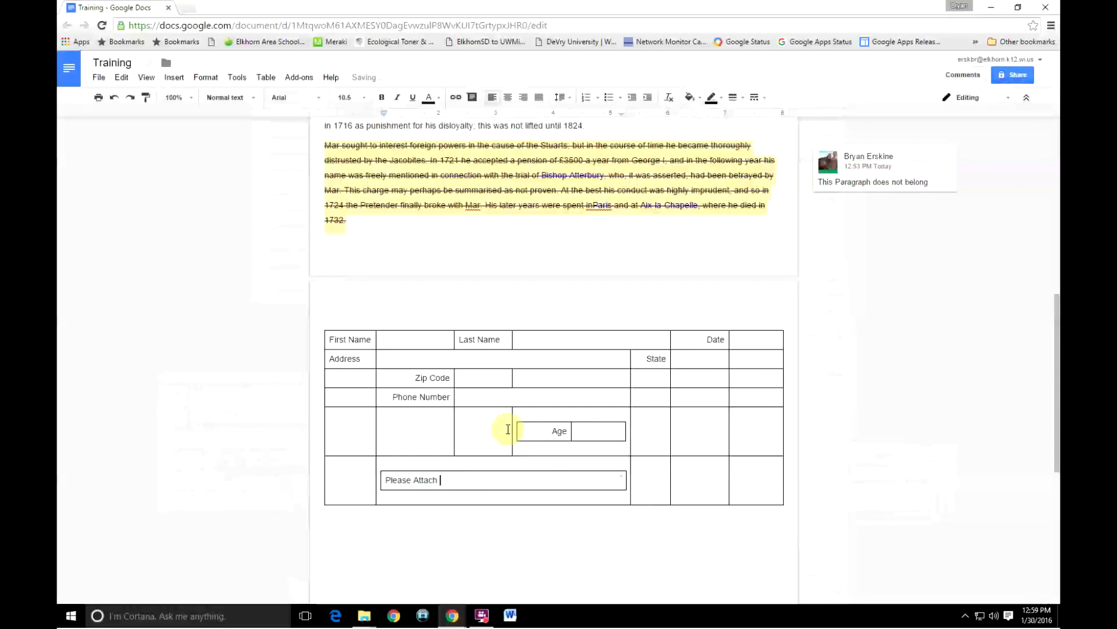
pyautogui.write(' Resume and Co')
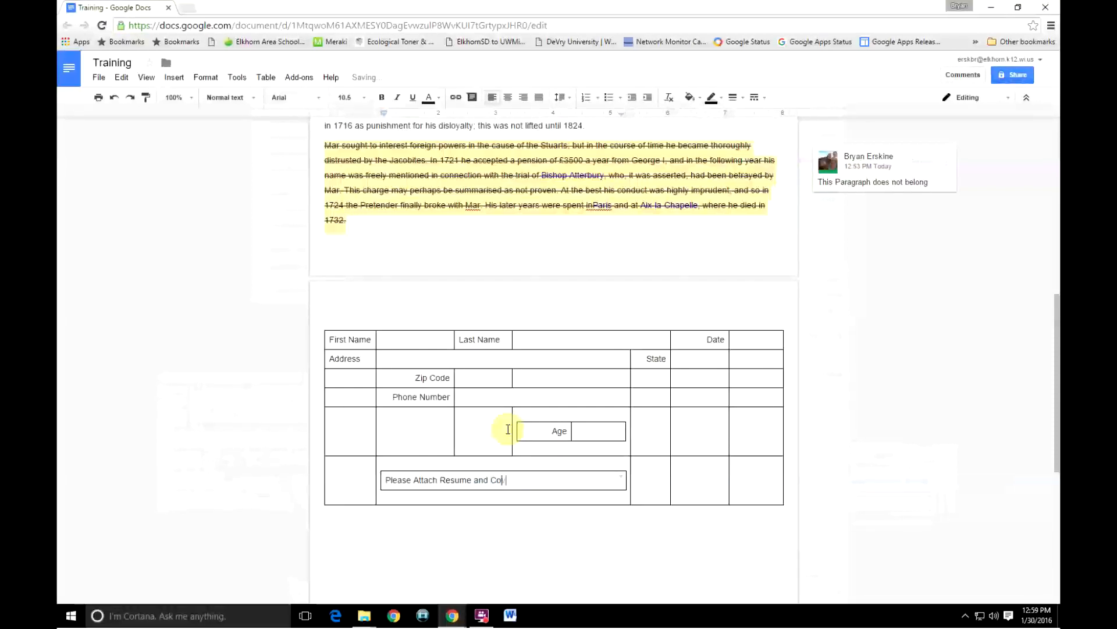
pyautogui.write('ver Letter')
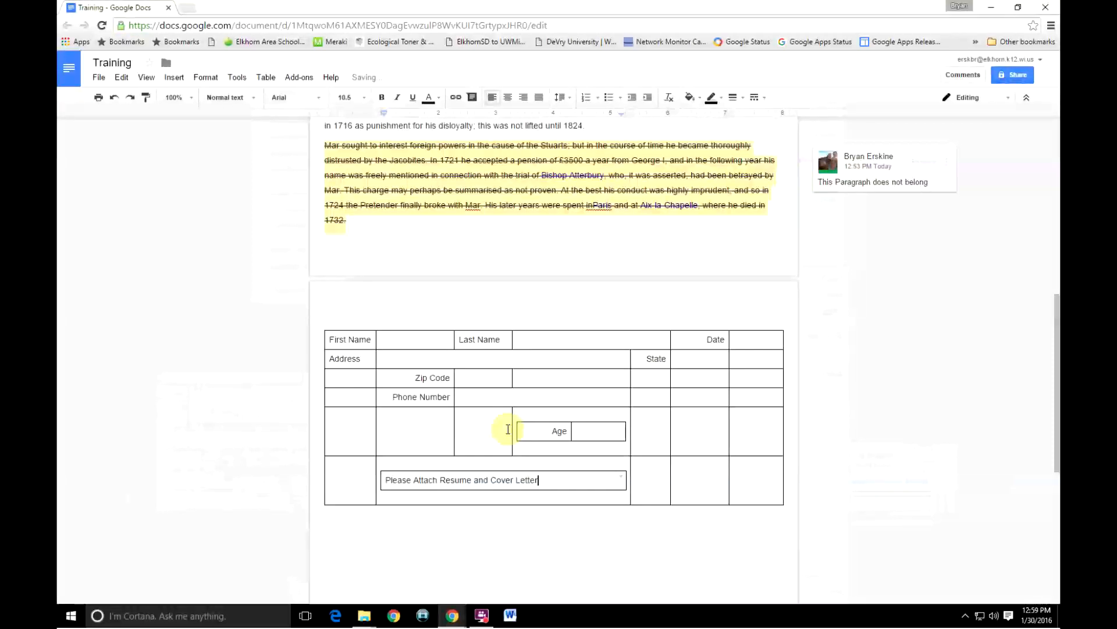
pyautogui.write(' befor')
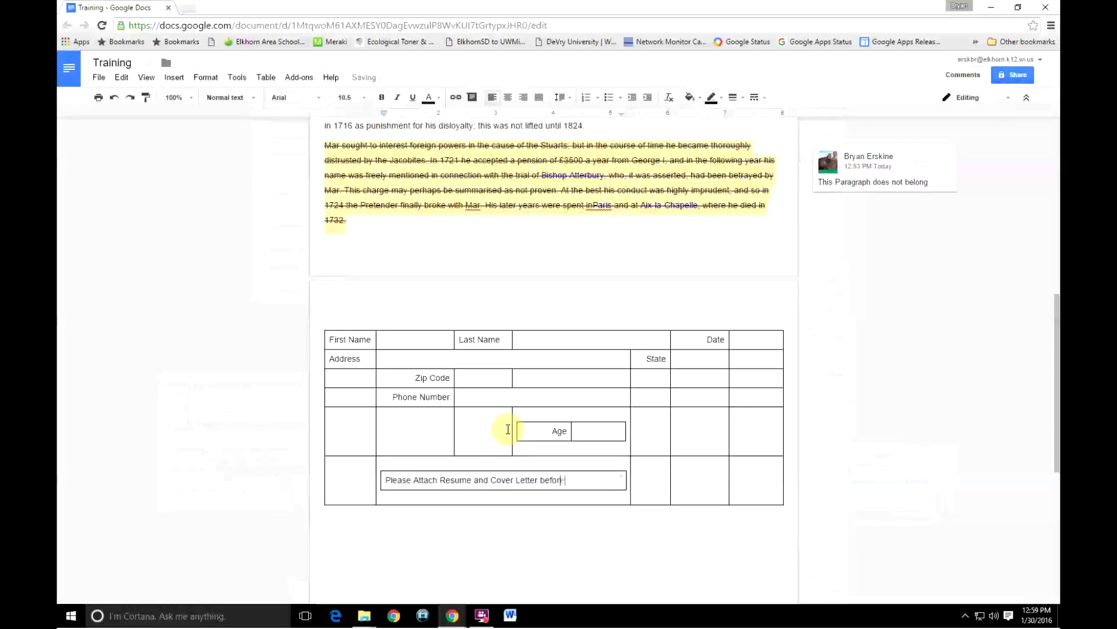
pyautogui.write('e Submission')
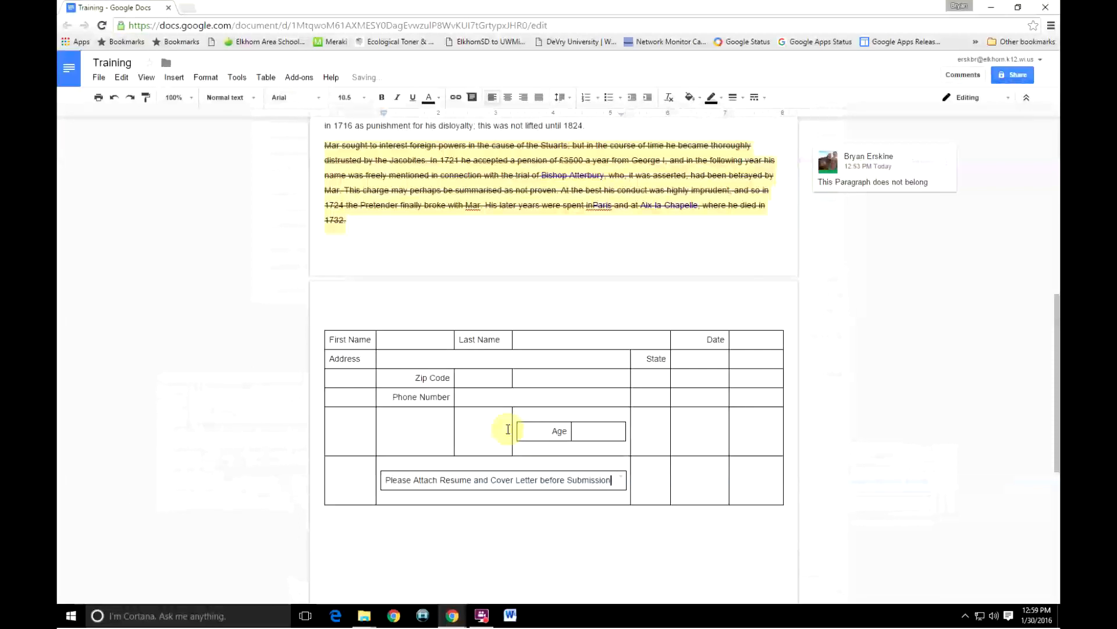
pyautogui.click(660, 480)
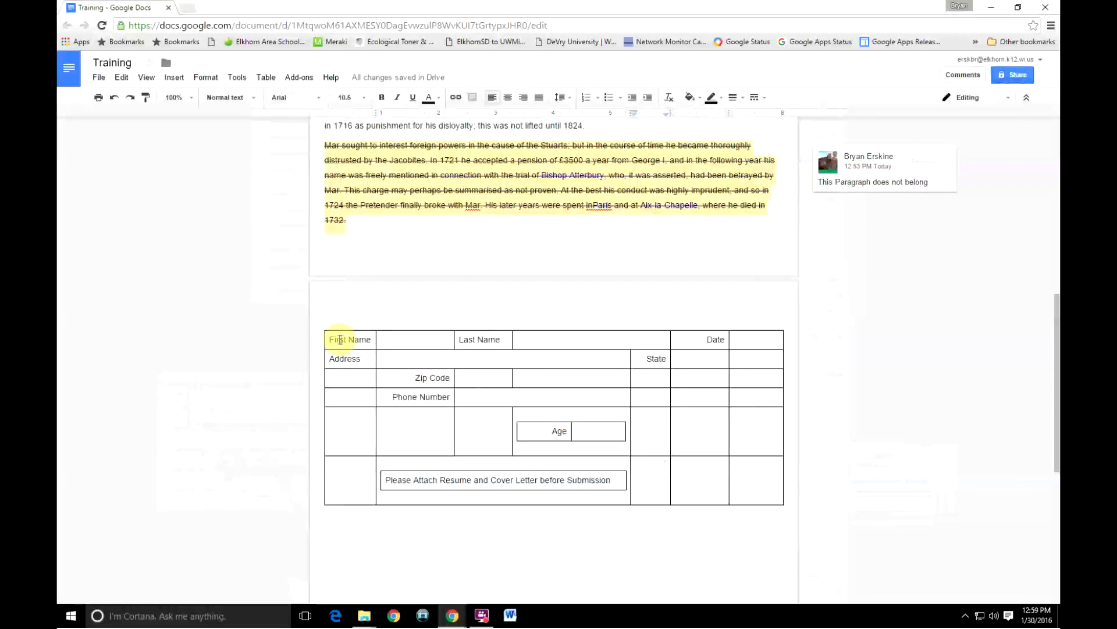
# Add underscore fill-in lines in the first row's blank cells after First Name, Last Name and Date
pyautogui.click(589, 434)
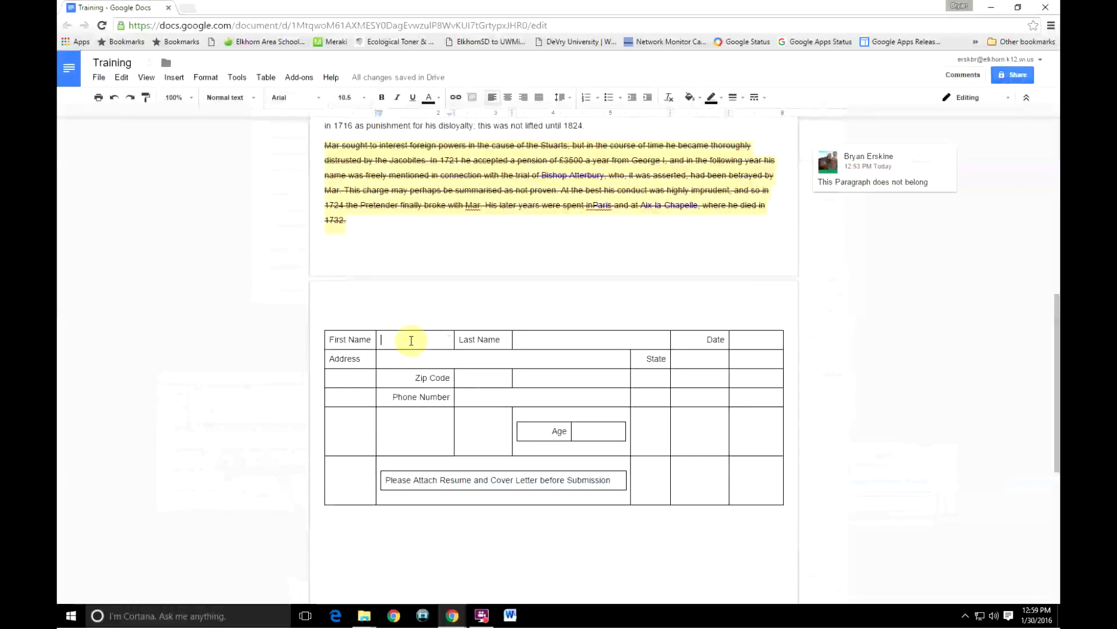
pyautogui.write('______________')
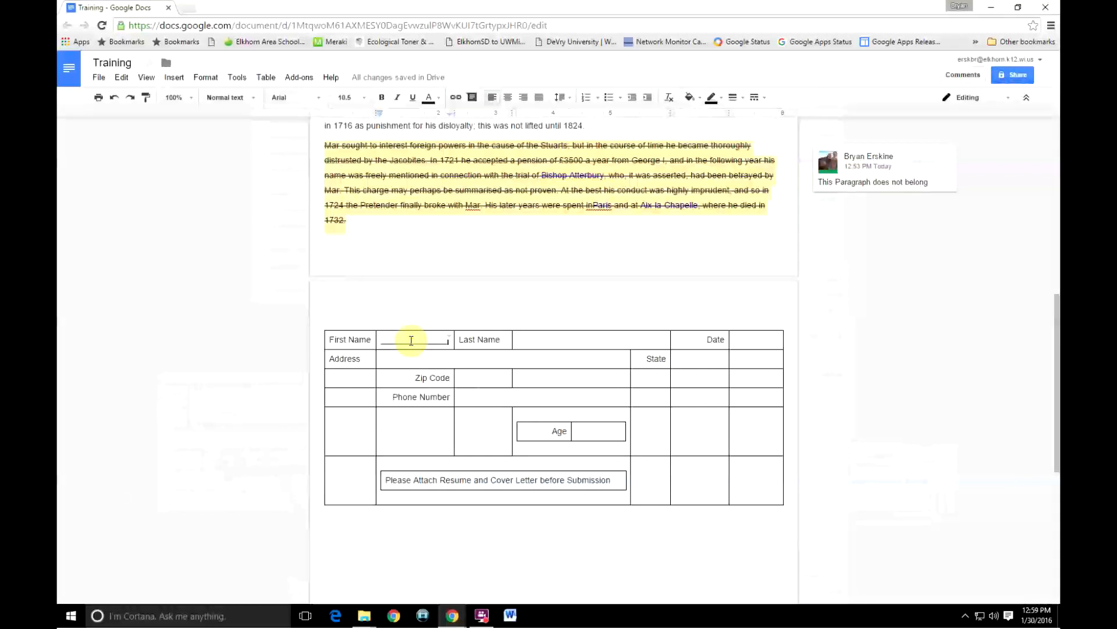
pyautogui.click(557, 342)
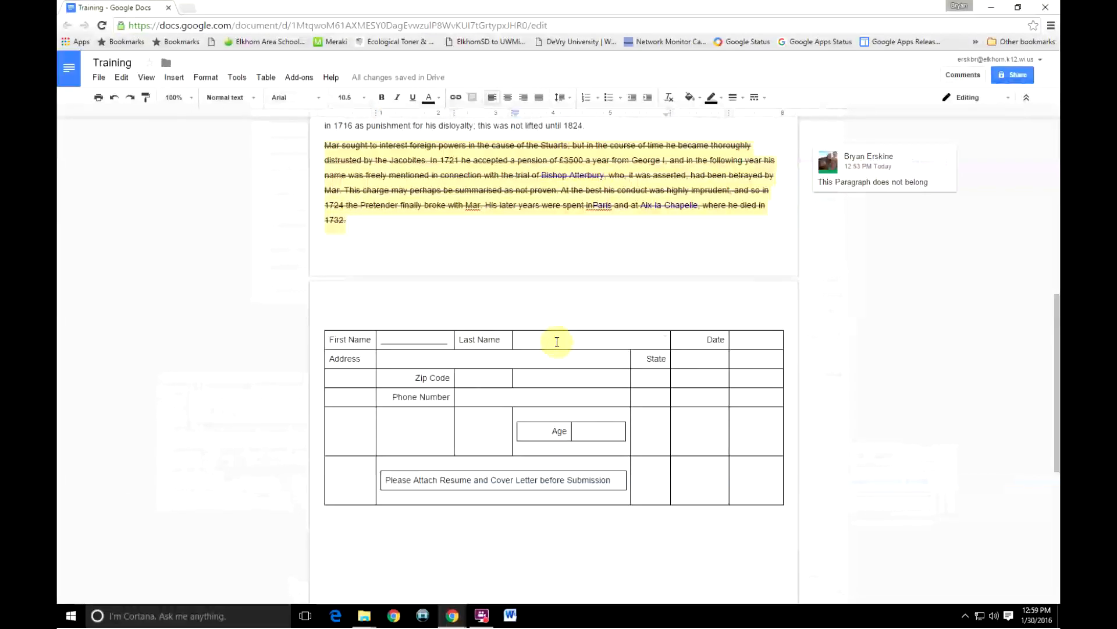
pyautogui.write('________________________________')
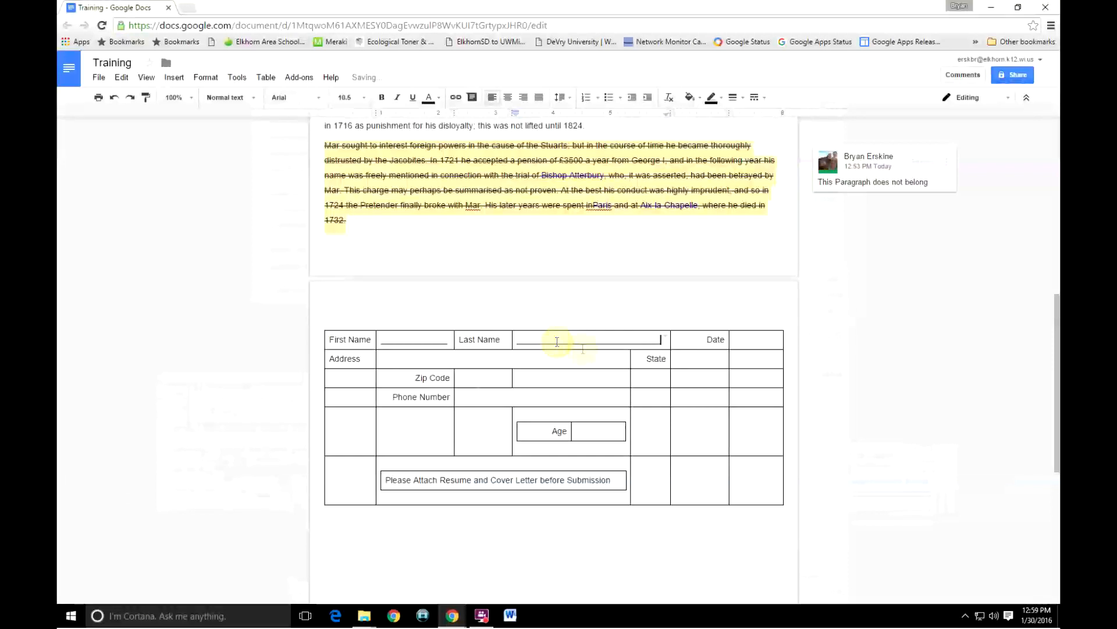
pyautogui.click(740, 340)
pyautogui.write('_________')
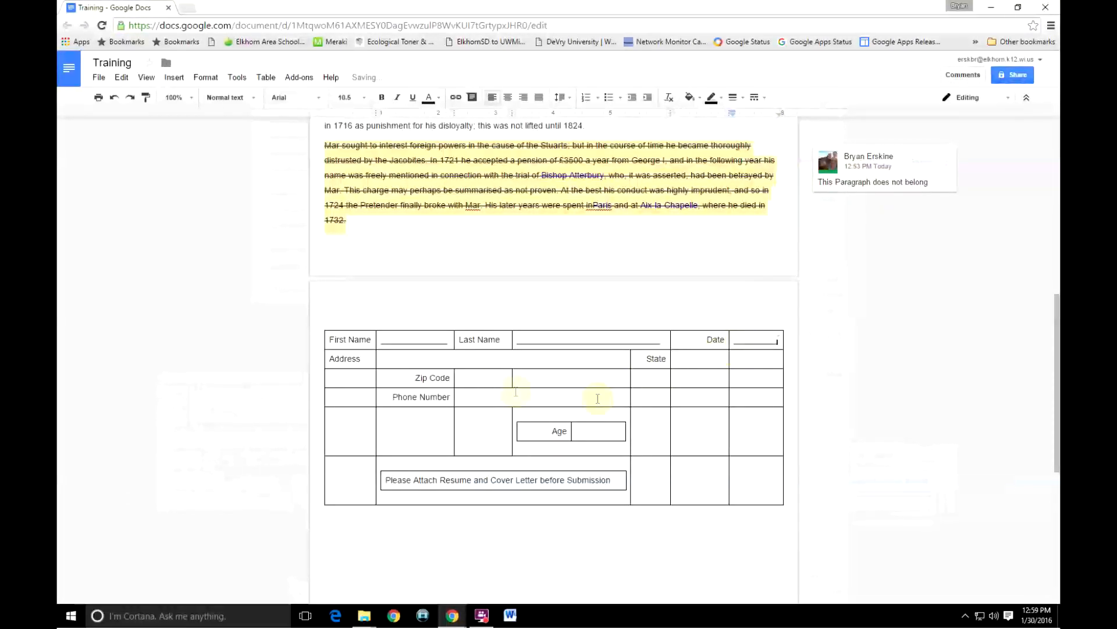
# Add underscore fill-in lines in the blank cells after Zip Code, Phone Number, State and Age
pyautogui.click(469, 379)
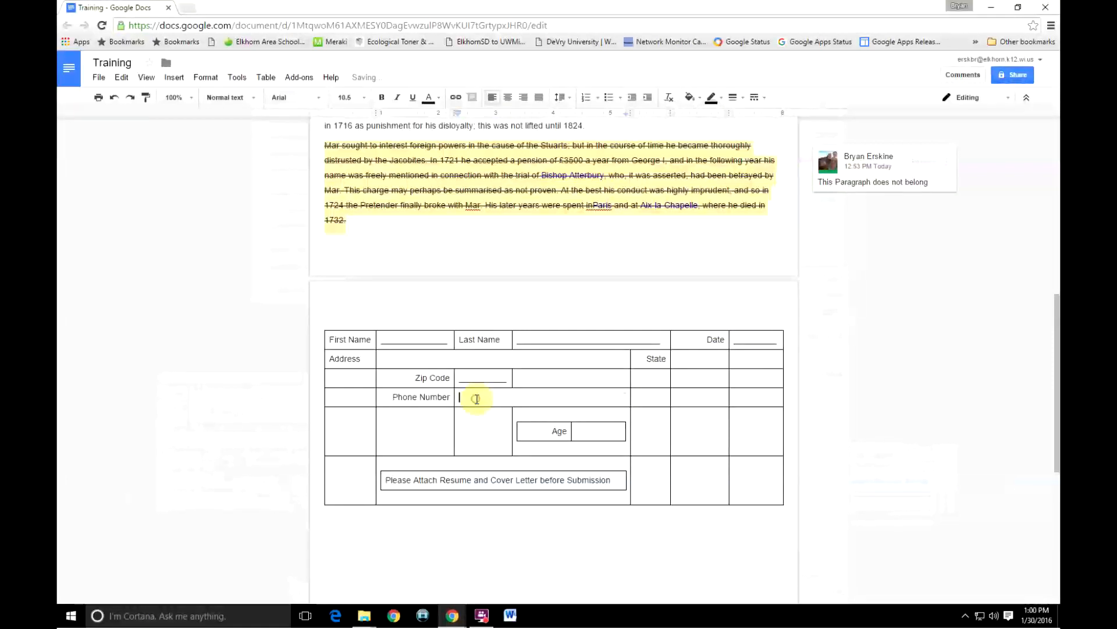
pyautogui.click(477, 400)
pyautogui.write('________________________')
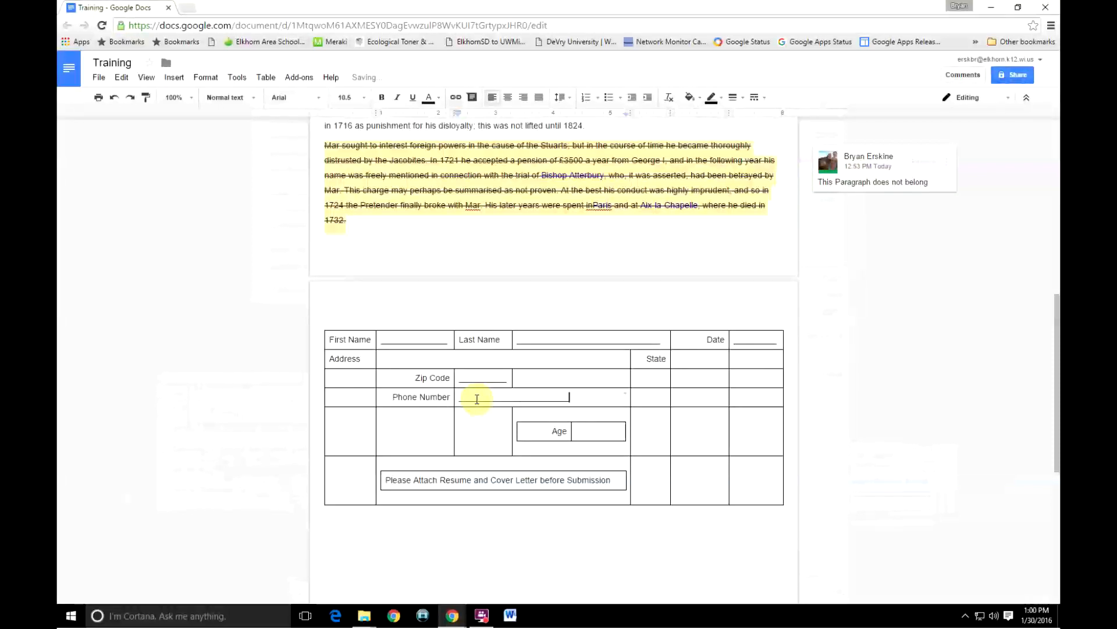
pyautogui.click(681, 359)
pyautogui.write('_______')
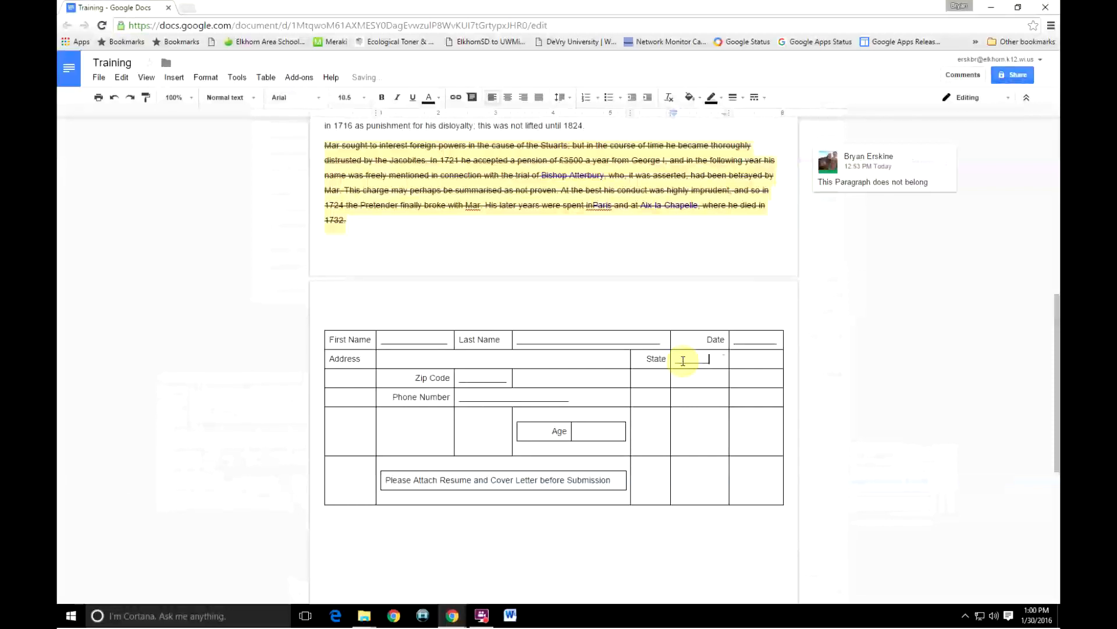
pyautogui.click(591, 433)
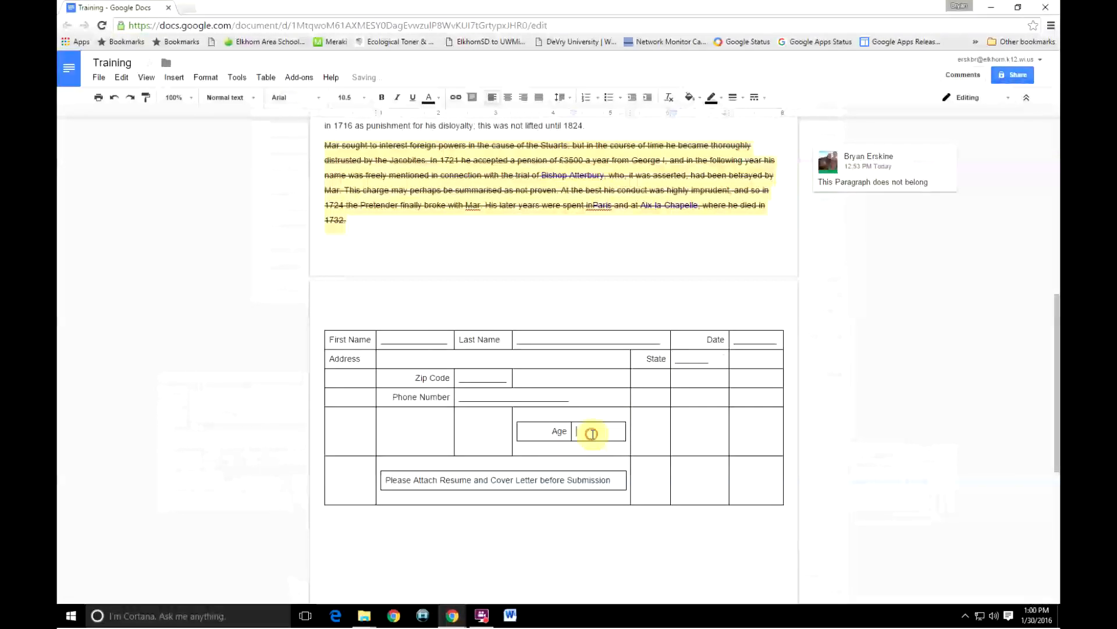
pyautogui.write('_______')
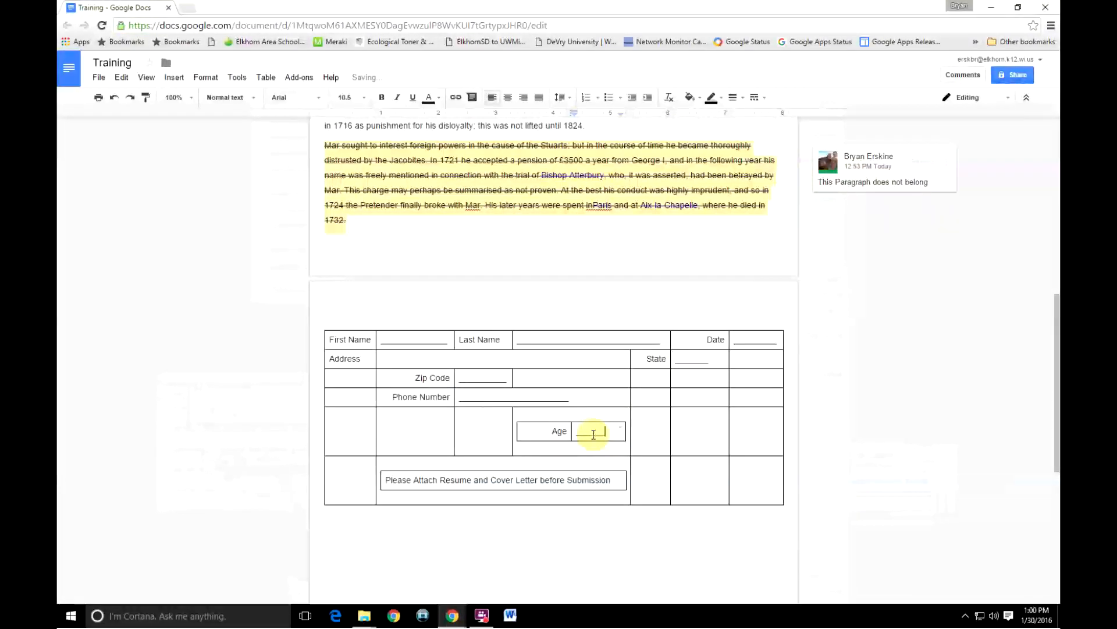
# Set the border colour of the nested Age table to white in its table properties
pyautogui.moveTo(524, 429); pyautogui.dragTo(594, 429)
pyautogui.rightClick(593, 428)
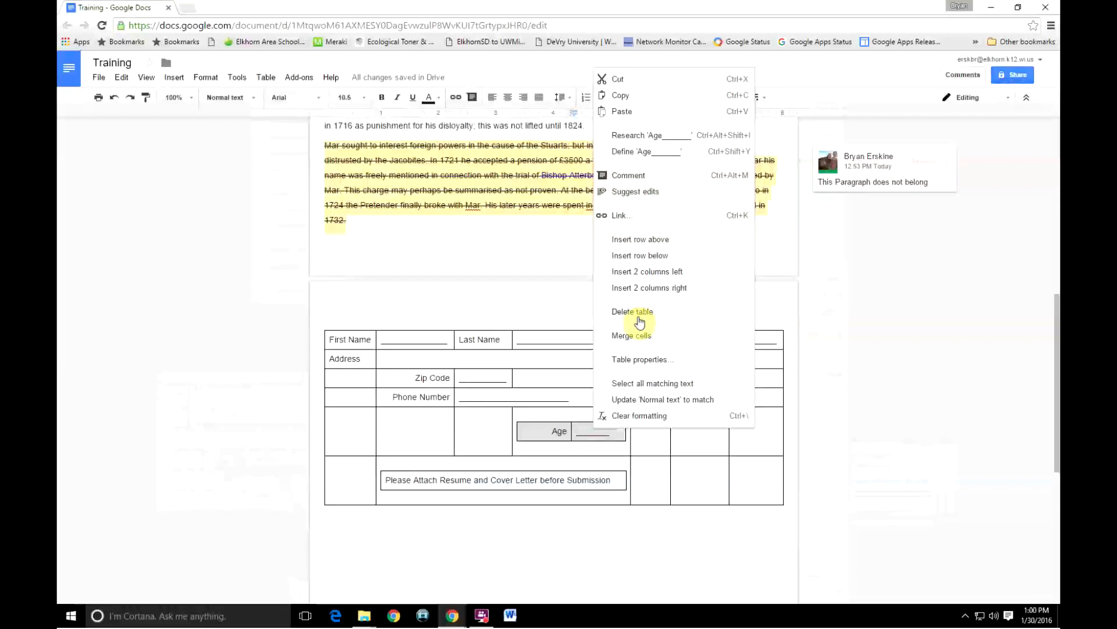
pyautogui.click(624, 359)
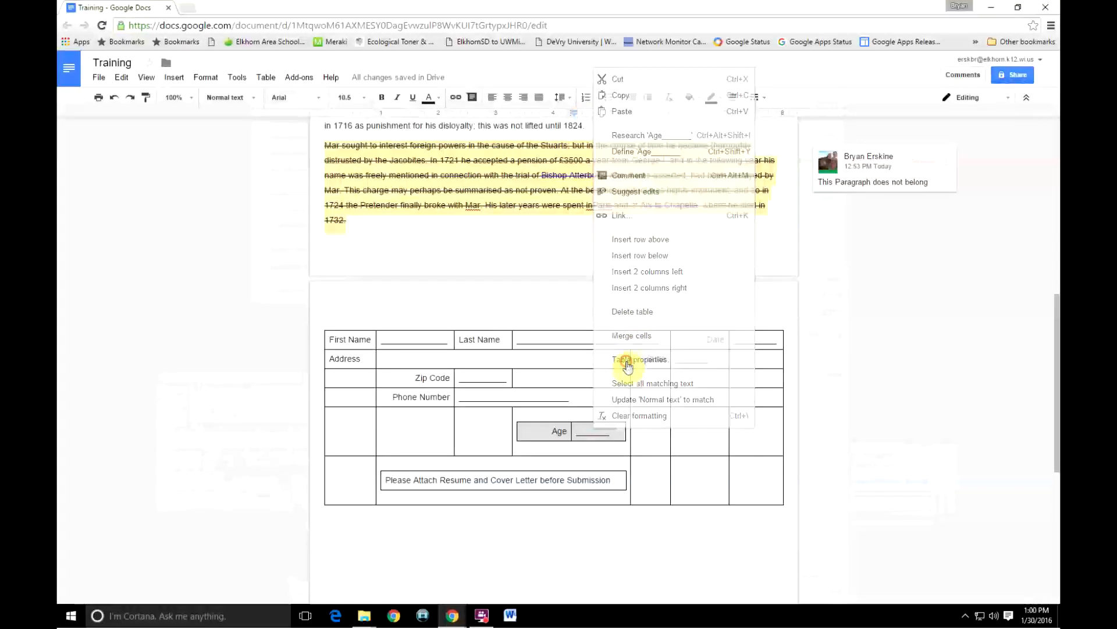
pyautogui.click(448, 274)
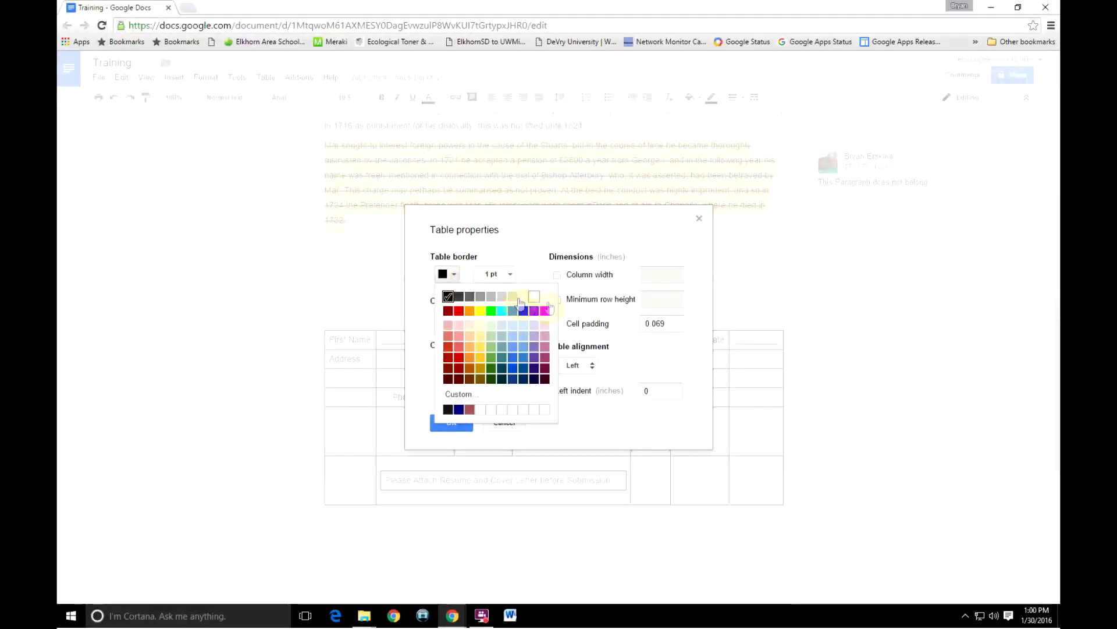
pyautogui.click(545, 297)
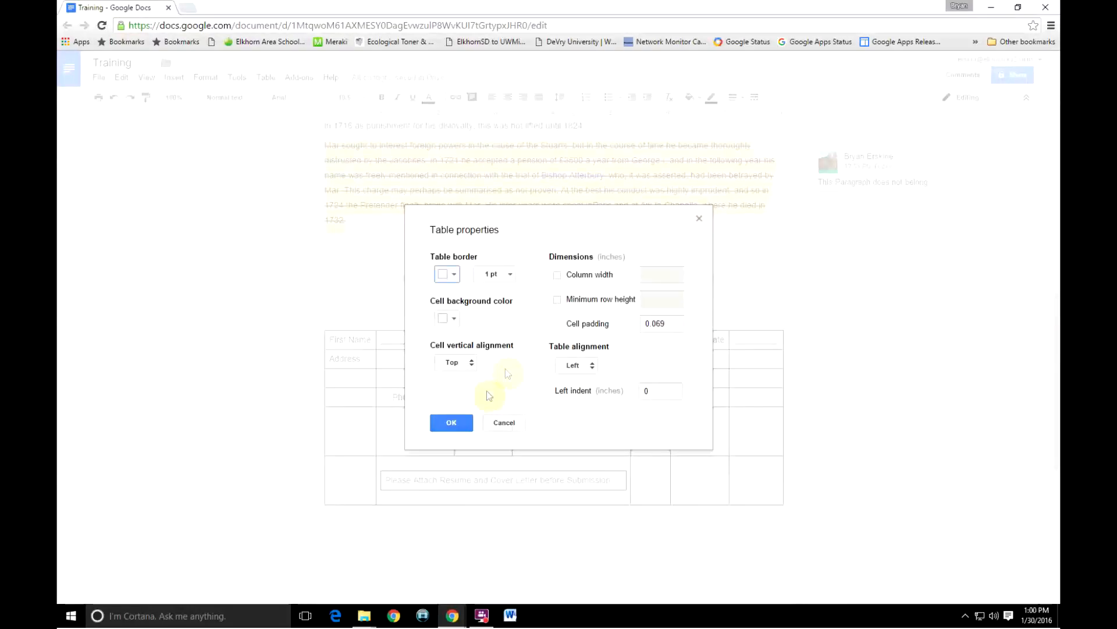
pyautogui.click(451, 424)
# Set the border colour of all cells in the outer form table to white in its table properties
pyautogui.moveTo(351, 349)
pyautogui.mouseDown()
pyautogui.moveTo(346, 337)
pyautogui.moveTo(643, 419)
pyautogui.moveTo(756, 480)
pyautogui.mouseUp()
pyautogui.rightClick(750, 465)
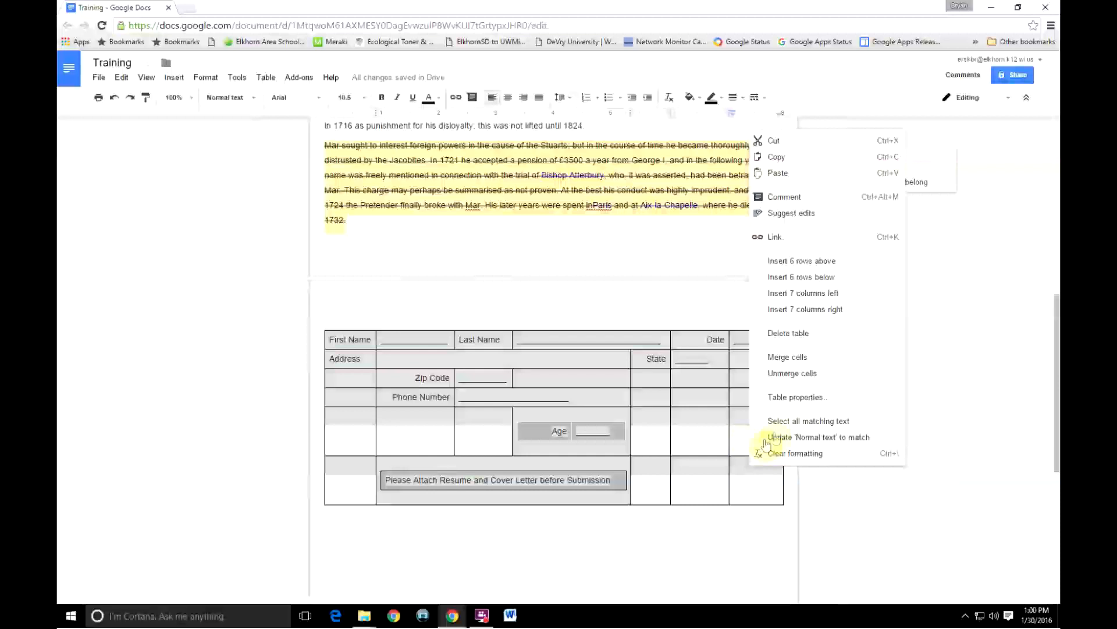
pyautogui.click(795, 397)
pyautogui.click(459, 273)
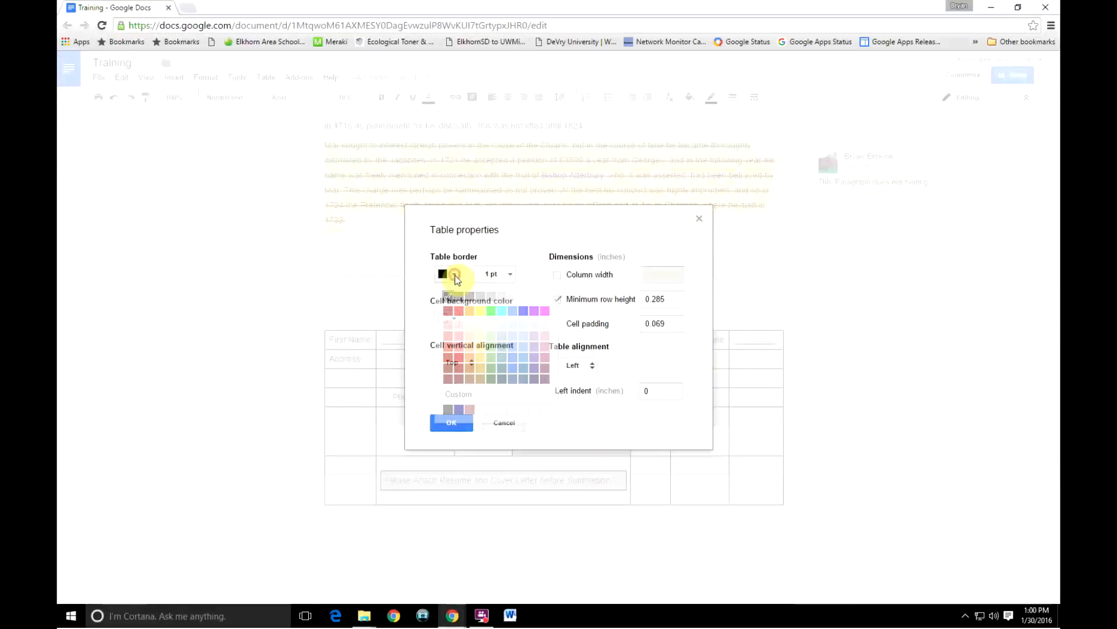
pyautogui.click(545, 297)
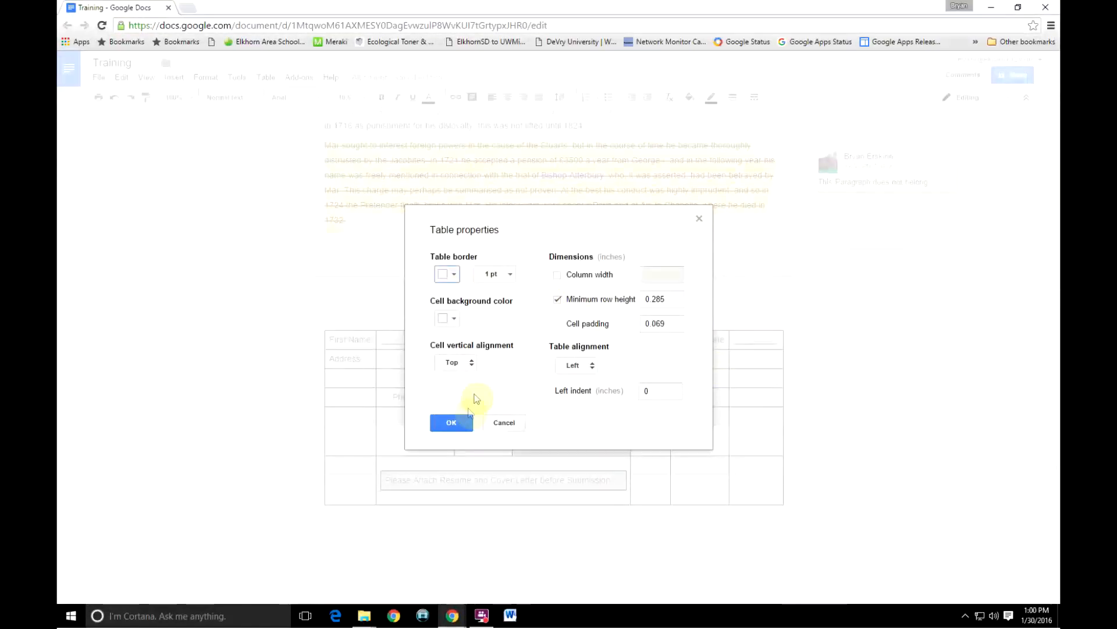
pyautogui.click(458, 427)
pyautogui.click(643, 544)
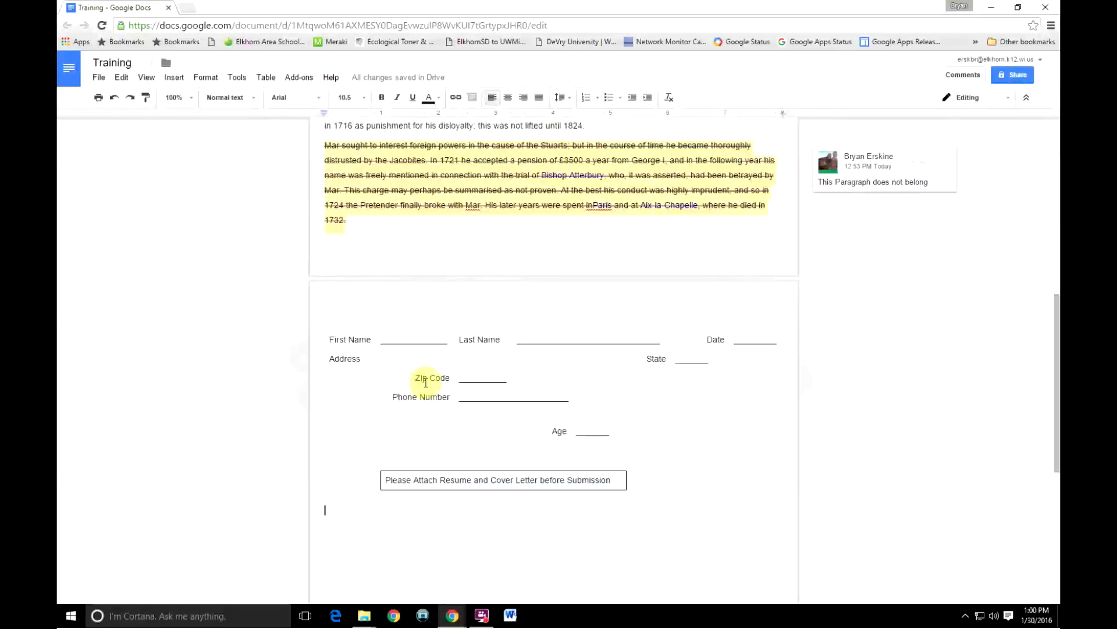
# Add an underscore fill-in line in the blank cell after Address
pyautogui.click(377, 358)
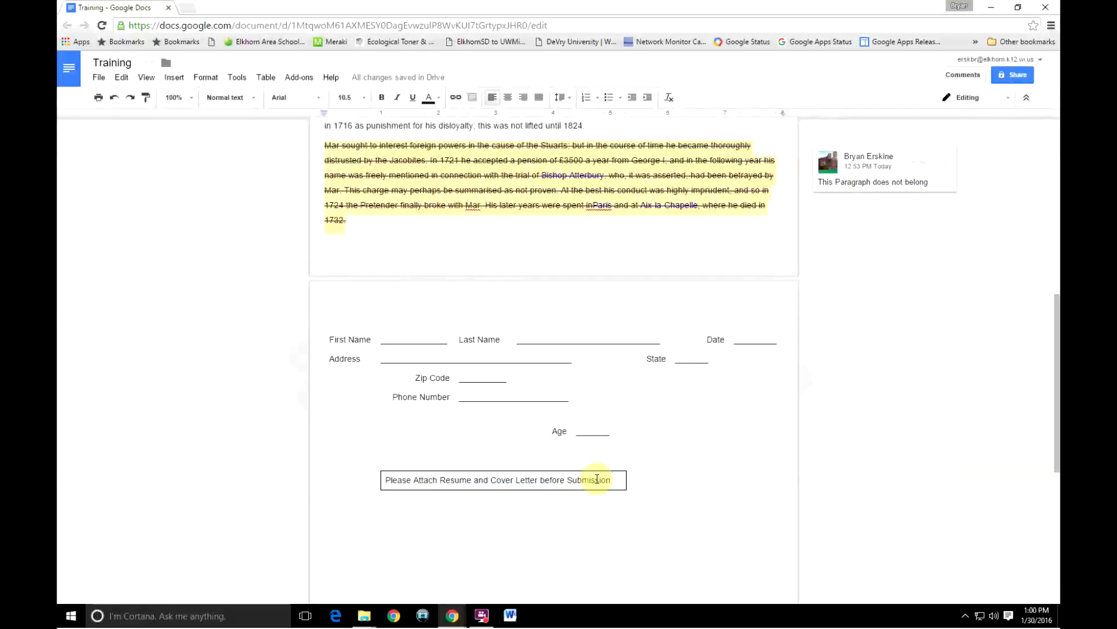
# Set the border colour of all cells in the outer form table to black in its table properties
pyautogui.click(330, 339)
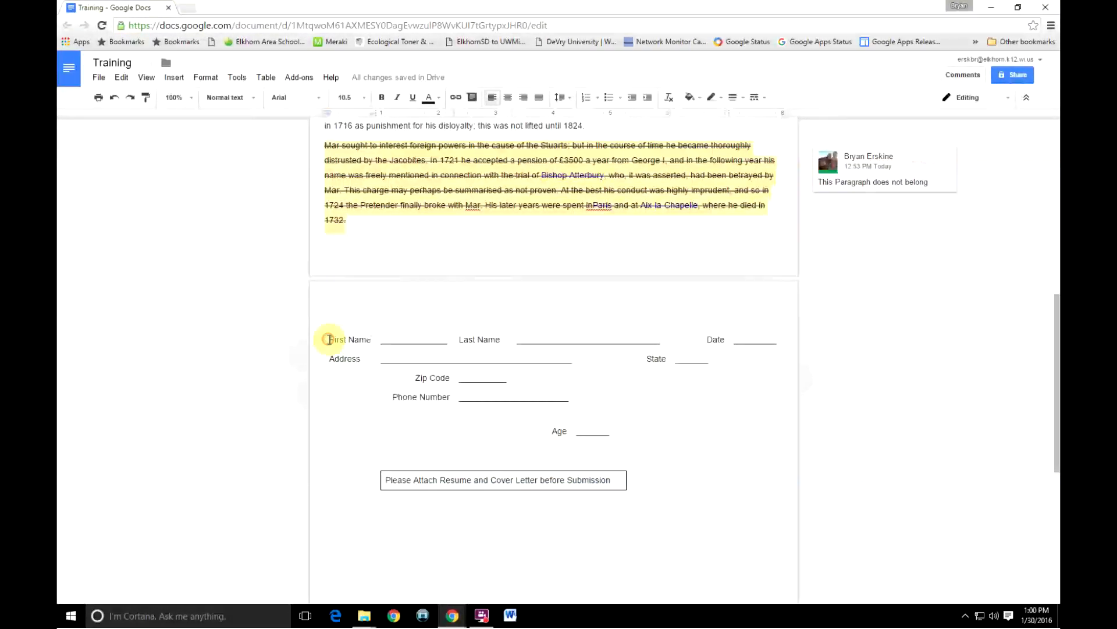
pyautogui.moveTo(329, 340); pyautogui.dragTo(739, 489)
pyautogui.rightClick(748, 470)
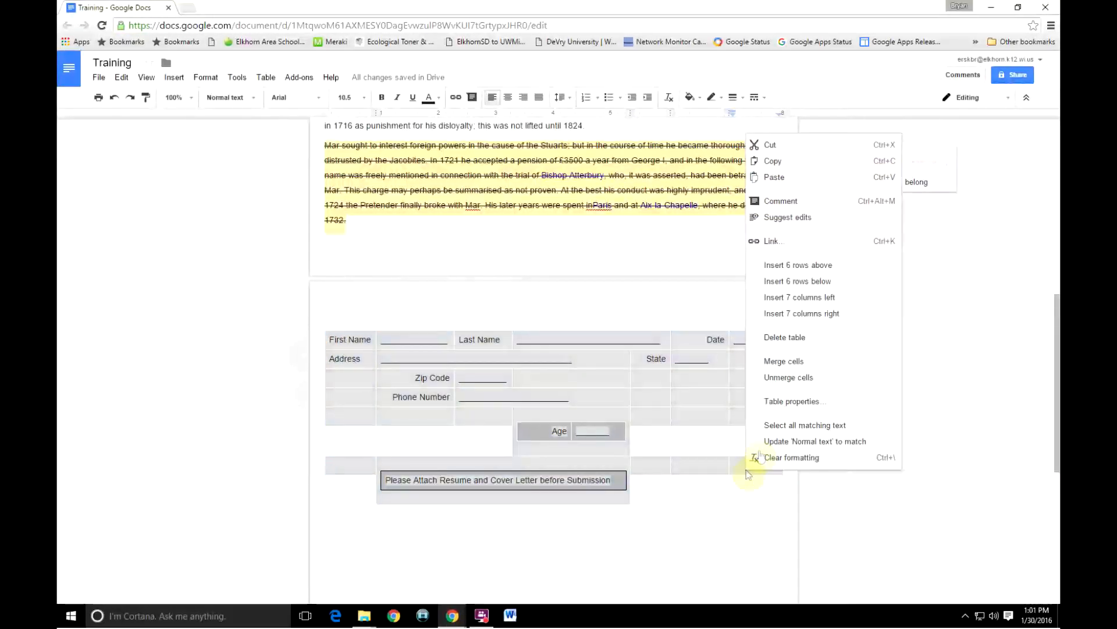
pyautogui.click(776, 400)
pyautogui.click(454, 275)
pyautogui.click(446, 297)
pyautogui.click(451, 425)
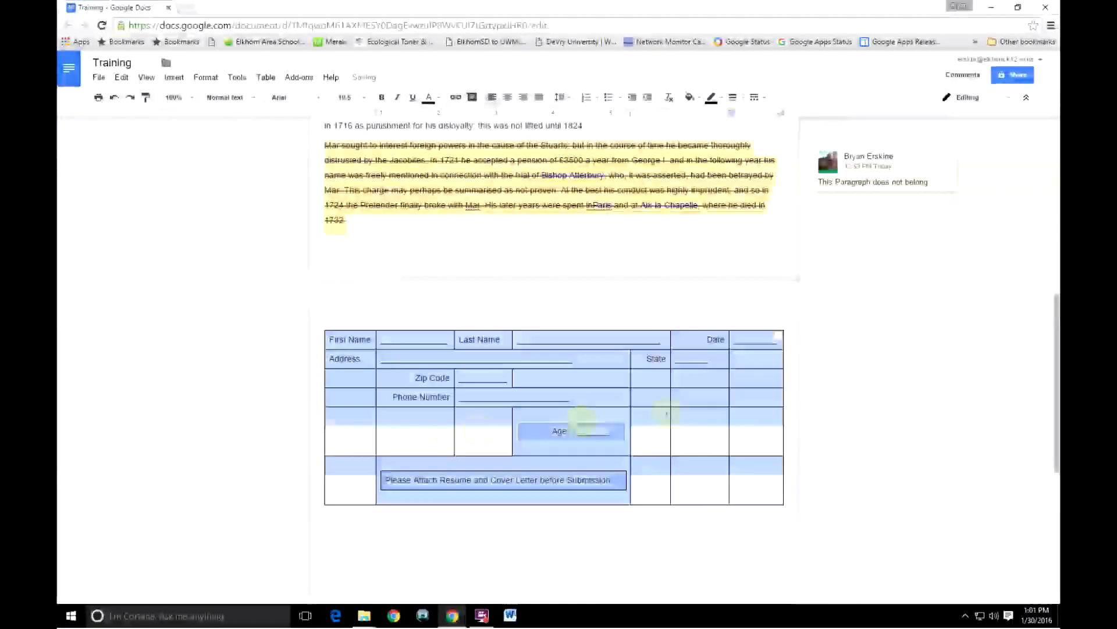
pyautogui.click(678, 416)
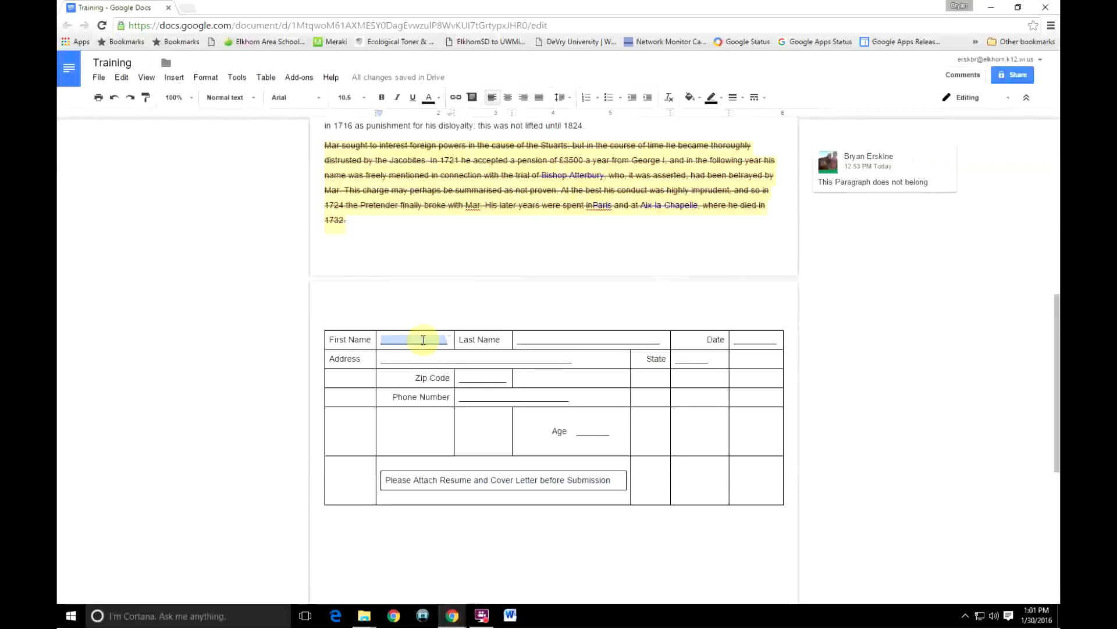
# Delete the underscore fill-in lines after First Name, Last Name, Date, State, Address, Zip Code, Phone Number and Age
pyautogui.press('BackSpace')
pyautogui.doubleClick(573, 343)
pyautogui.press('BackSpace')
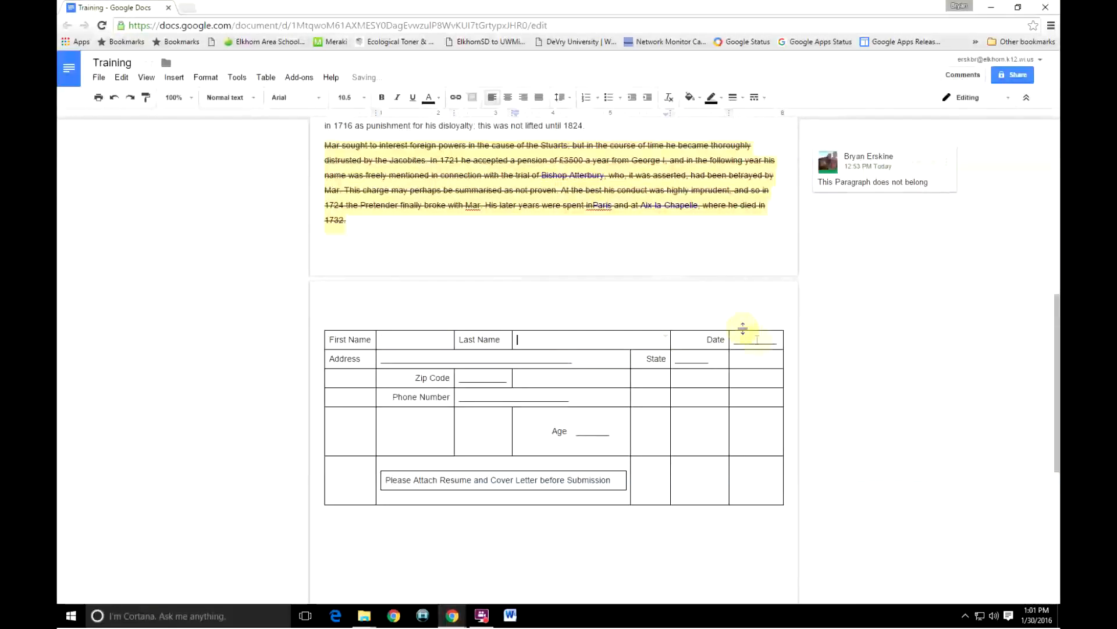
pyautogui.press('BackSpace')
pyautogui.press('BackSpace')
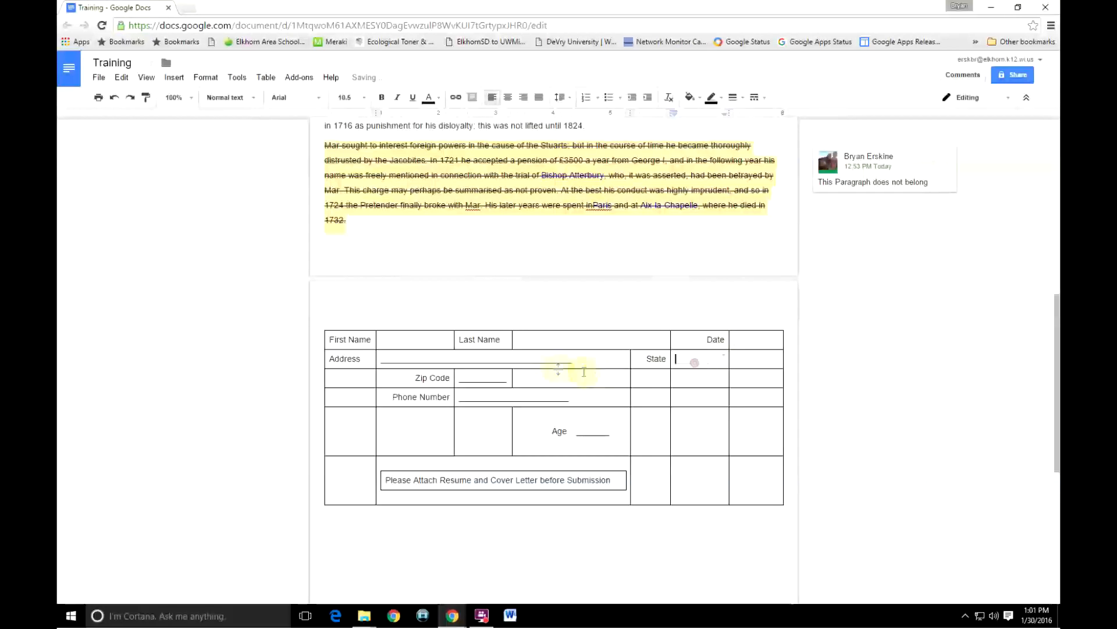
pyautogui.doubleClick(531, 361)
pyautogui.press('BackSpace')
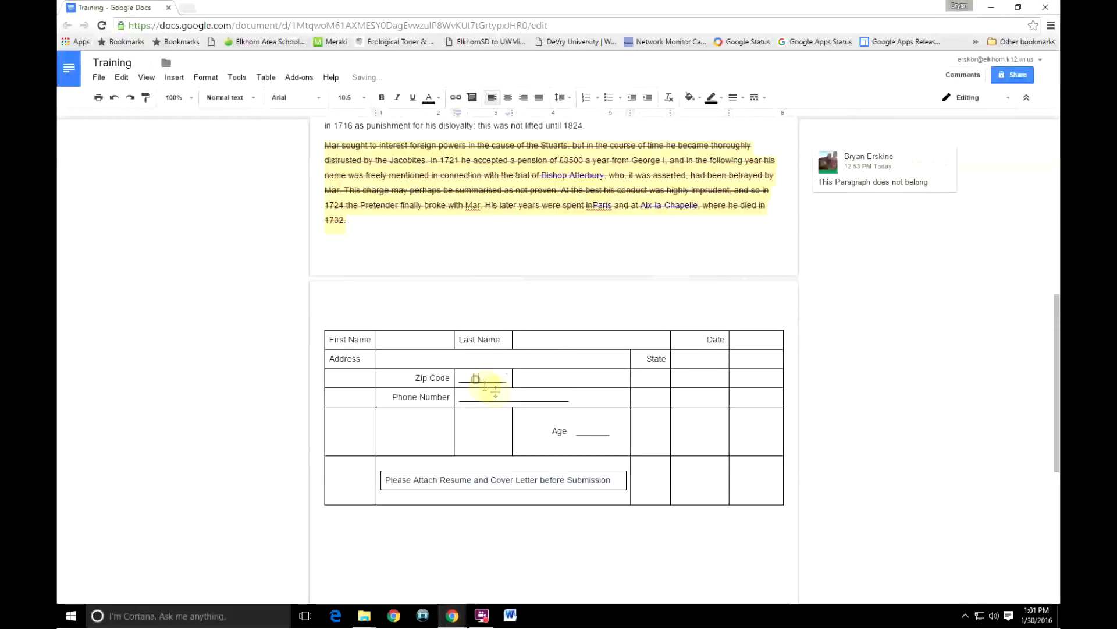
pyautogui.press('BackSpace')
pyautogui.doubleClick(494, 395)
pyautogui.press('BackSpace')
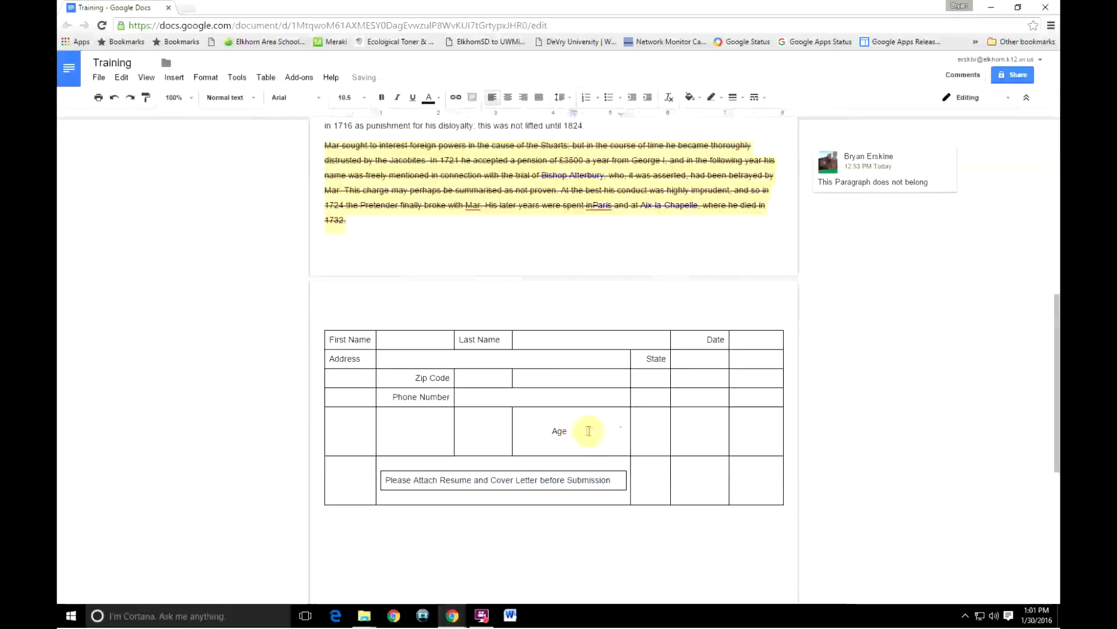
# Set only the left border of the First Name cell to white
pyautogui.click(370, 338)
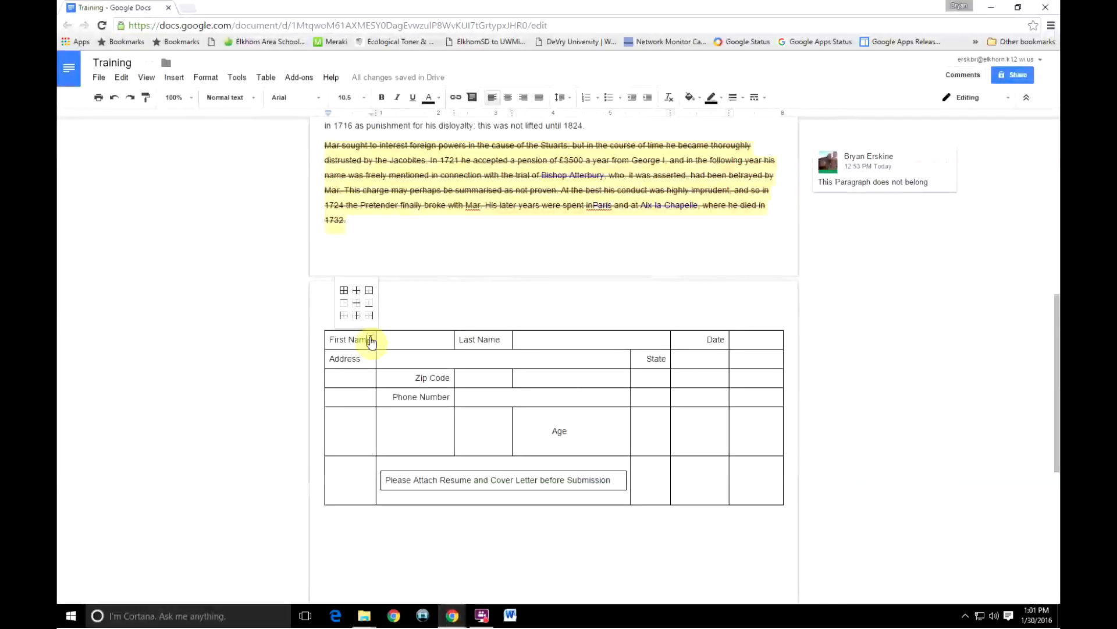
pyautogui.click(341, 316)
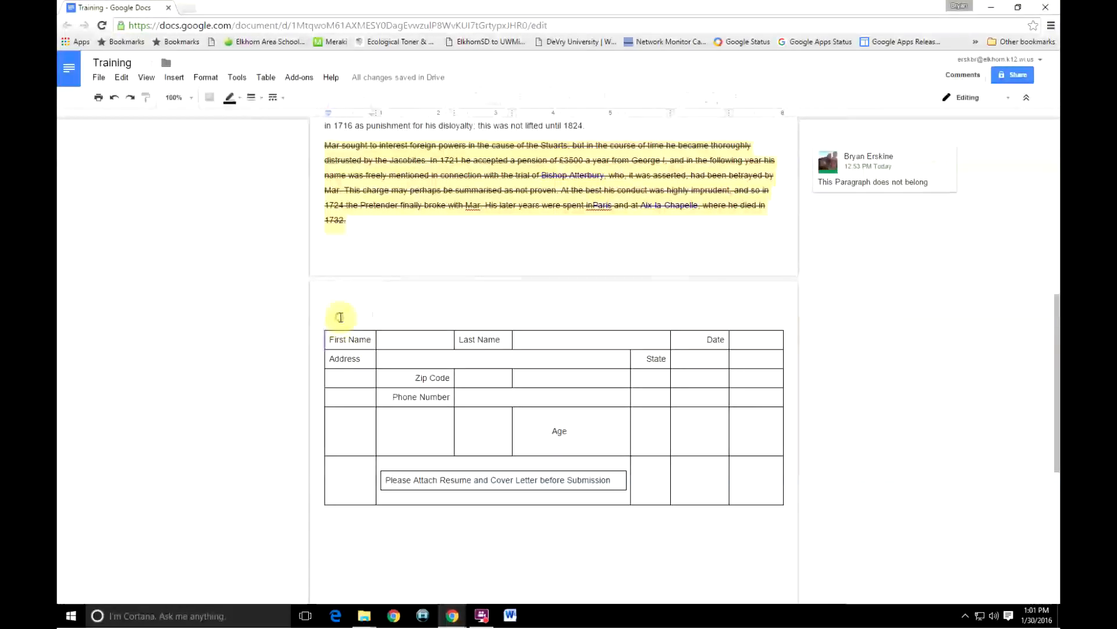
pyautogui.click(362, 340)
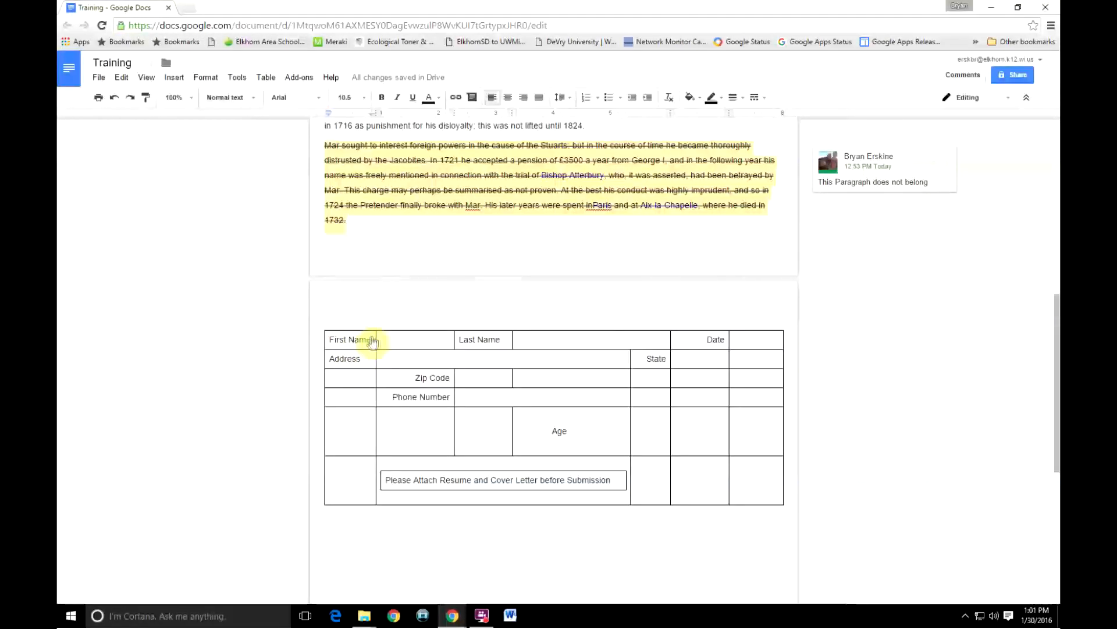
pyautogui.click(370, 340)
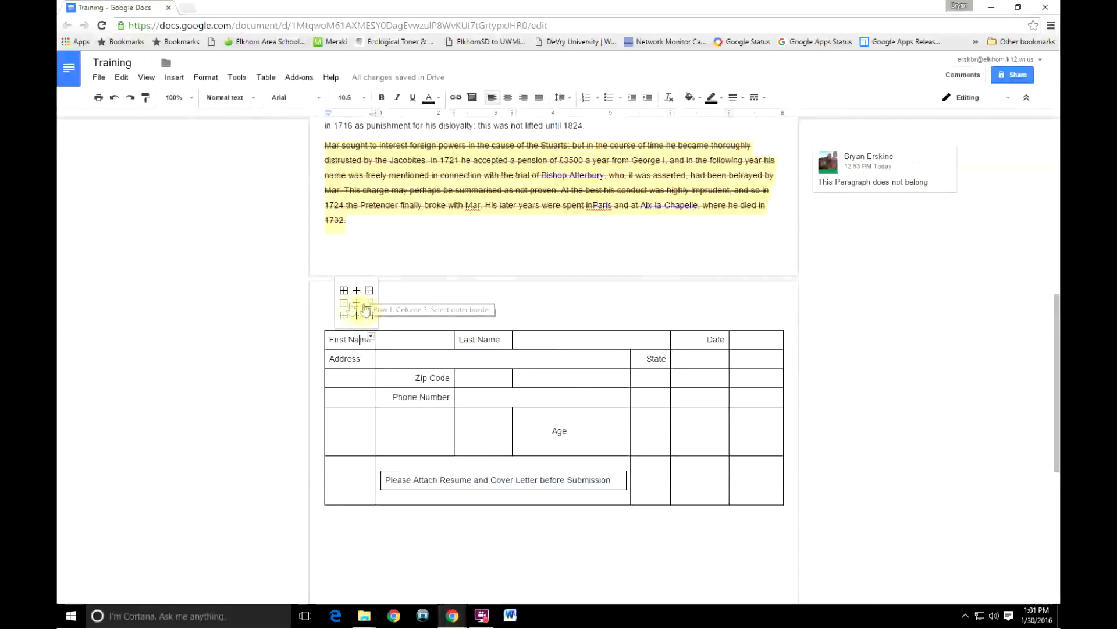
pyautogui.click(343, 319)
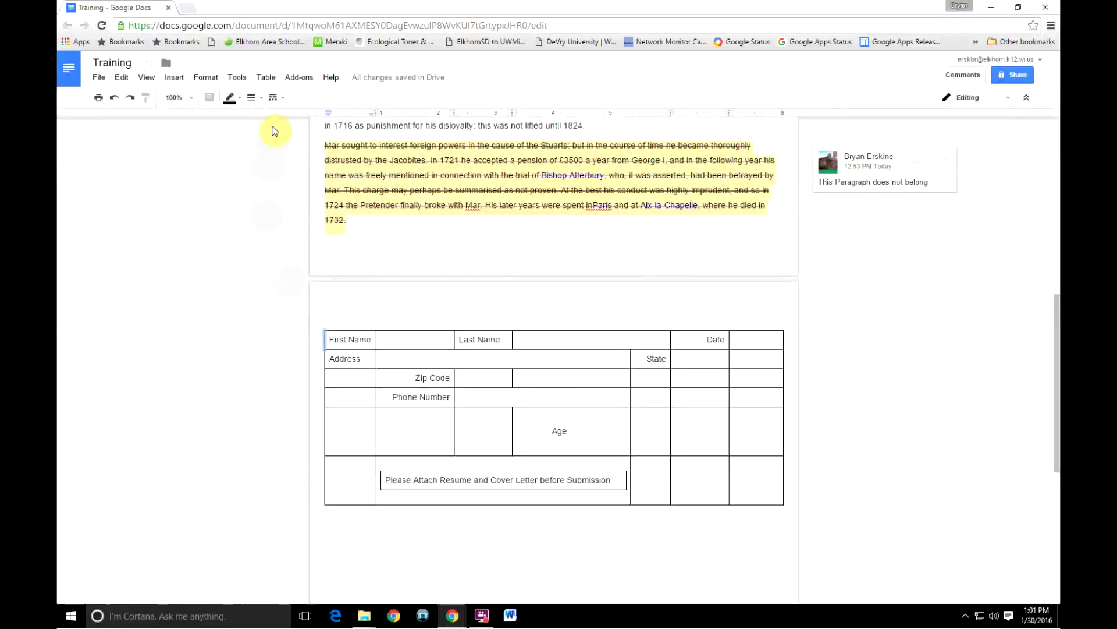
pyautogui.click(231, 97)
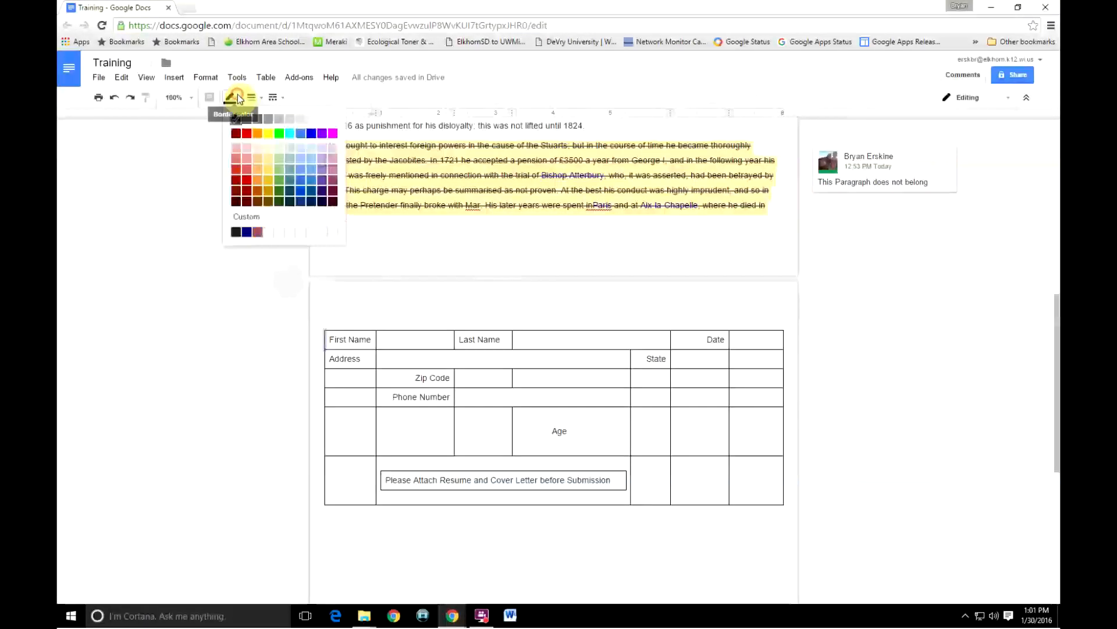
pyautogui.click(333, 118)
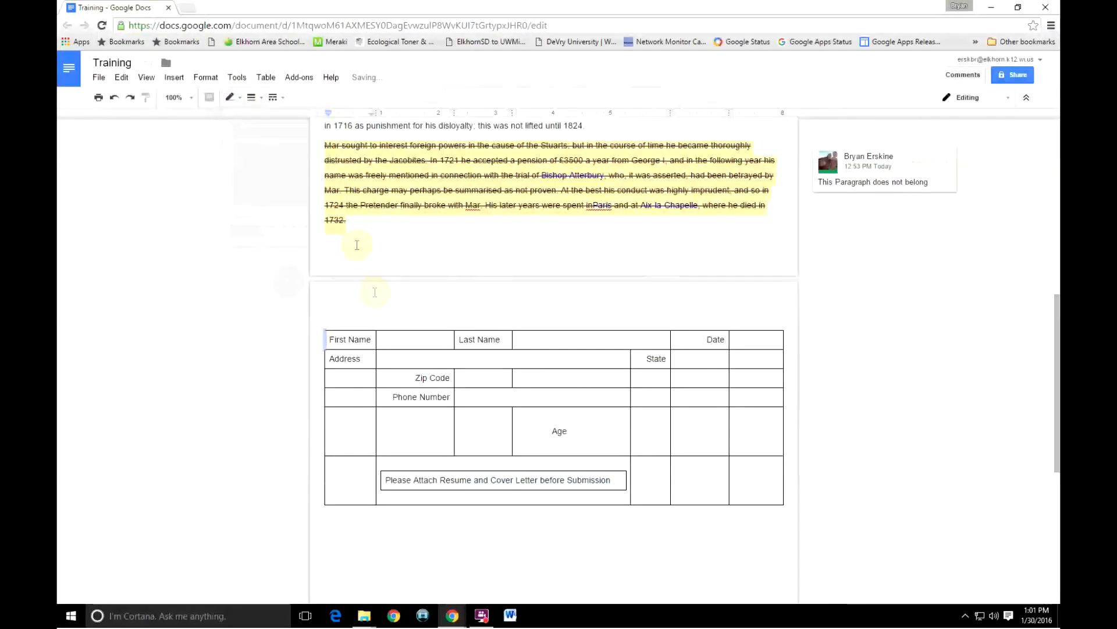
# Set only the top border of the First Name cell to white
pyautogui.click(364, 341)
pyautogui.click(371, 338)
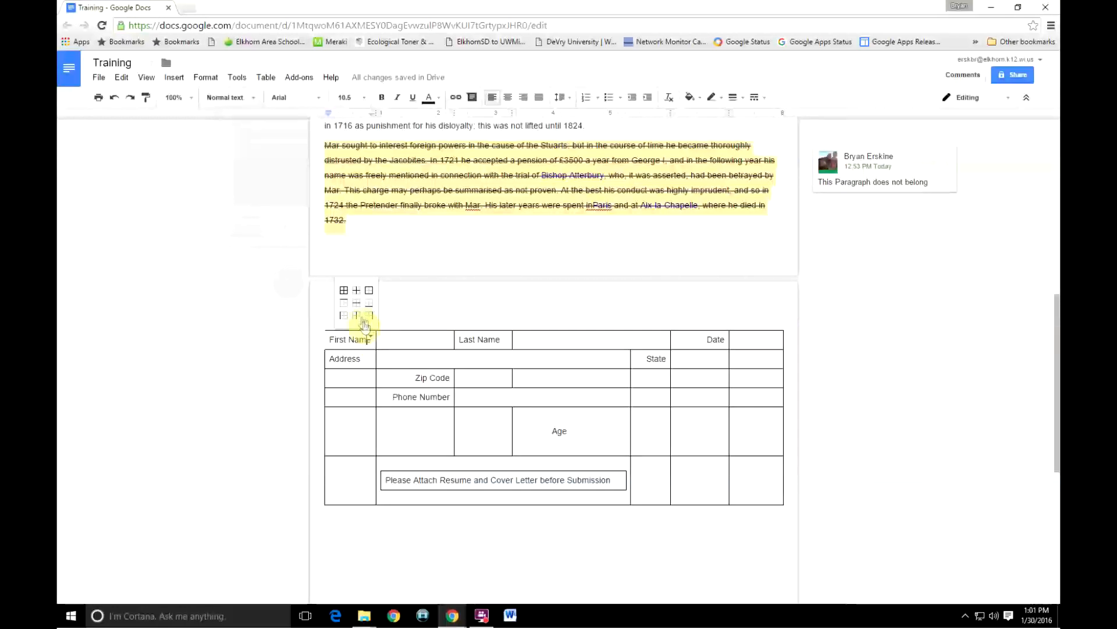
pyautogui.click(344, 303)
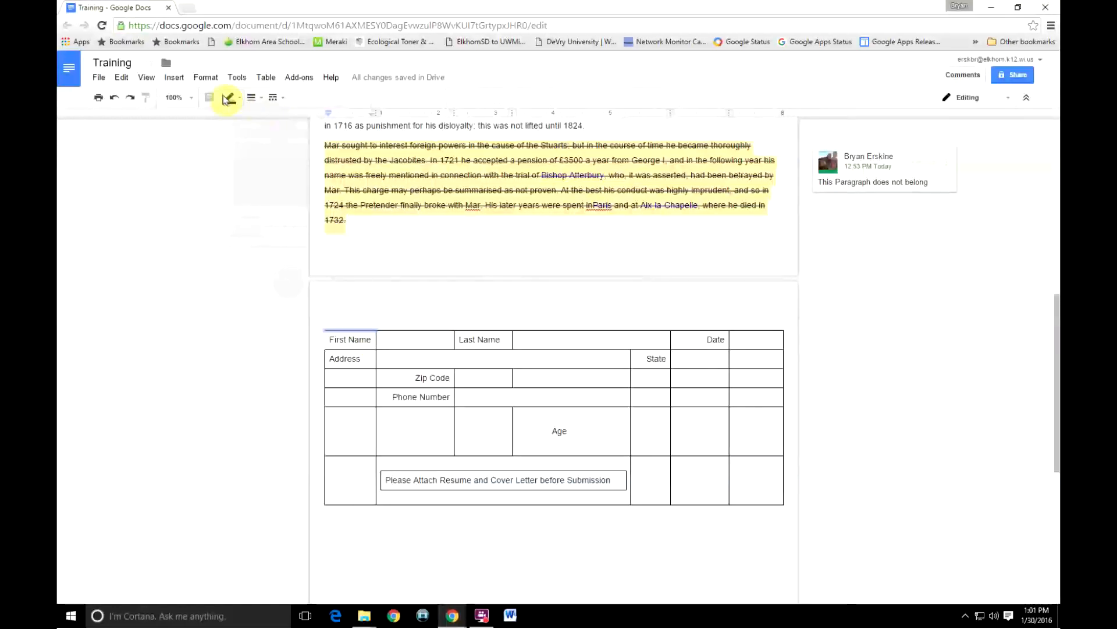
pyautogui.click(242, 101)
pyautogui.click(333, 119)
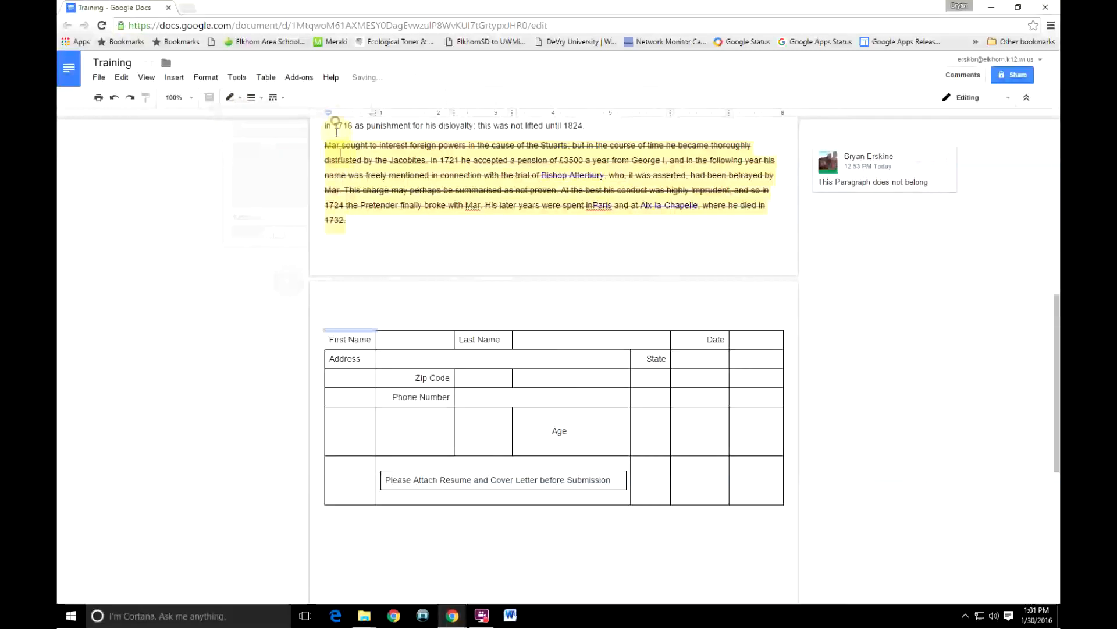
pyautogui.click(348, 359)
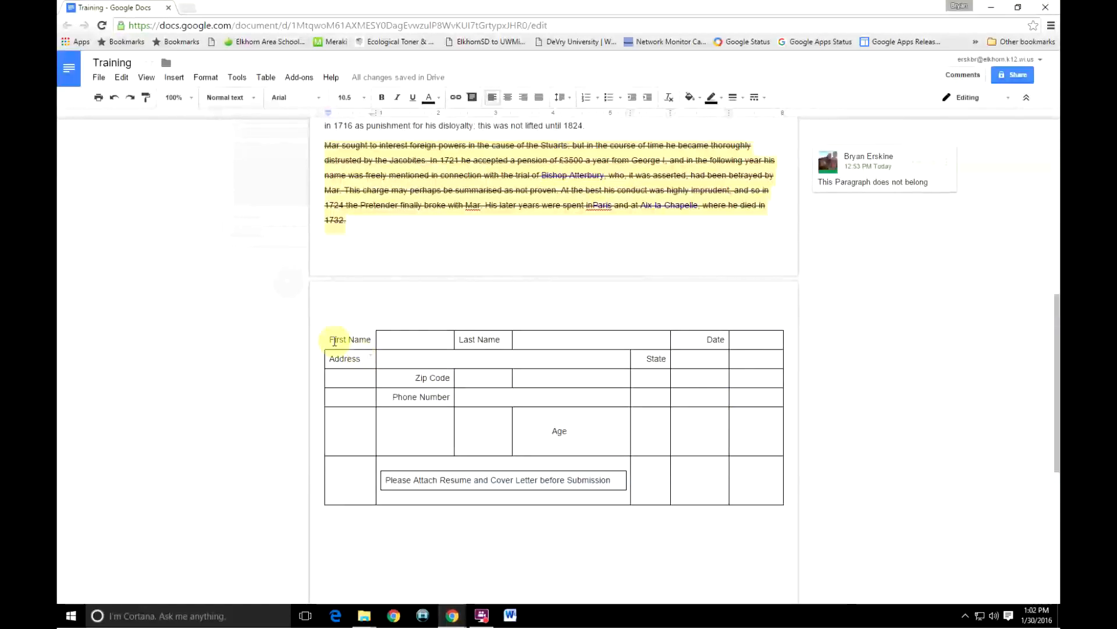
# Select all cells of the outer form table and set the table border colour to white in its table properties
pyautogui.moveTo(327, 336); pyautogui.dragTo(750, 488)
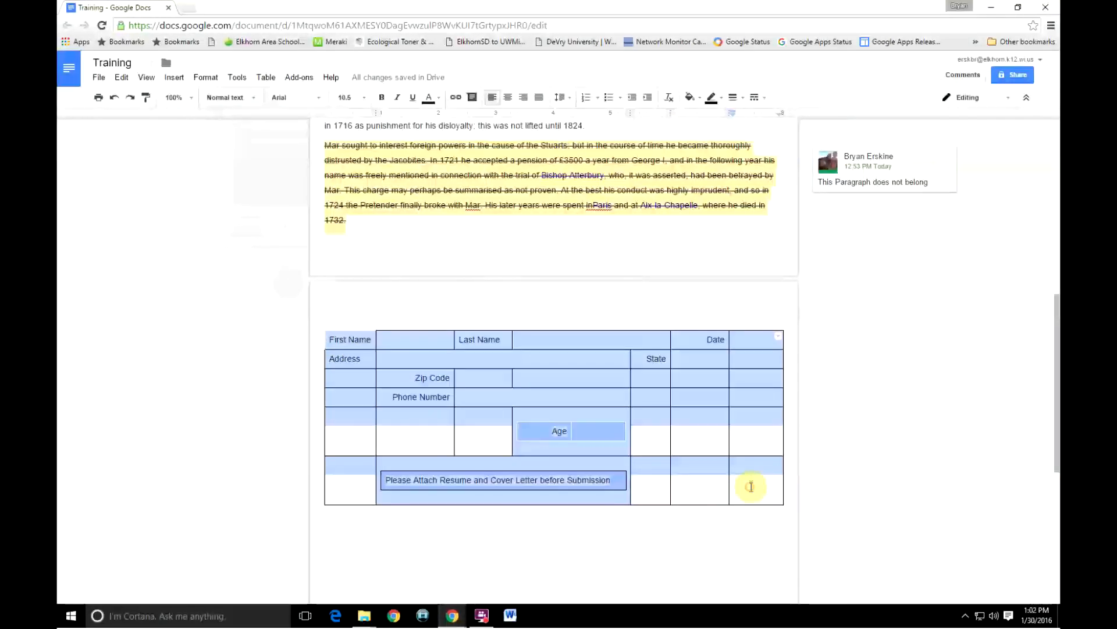
pyautogui.rightClick(751, 486)
pyautogui.click(780, 404)
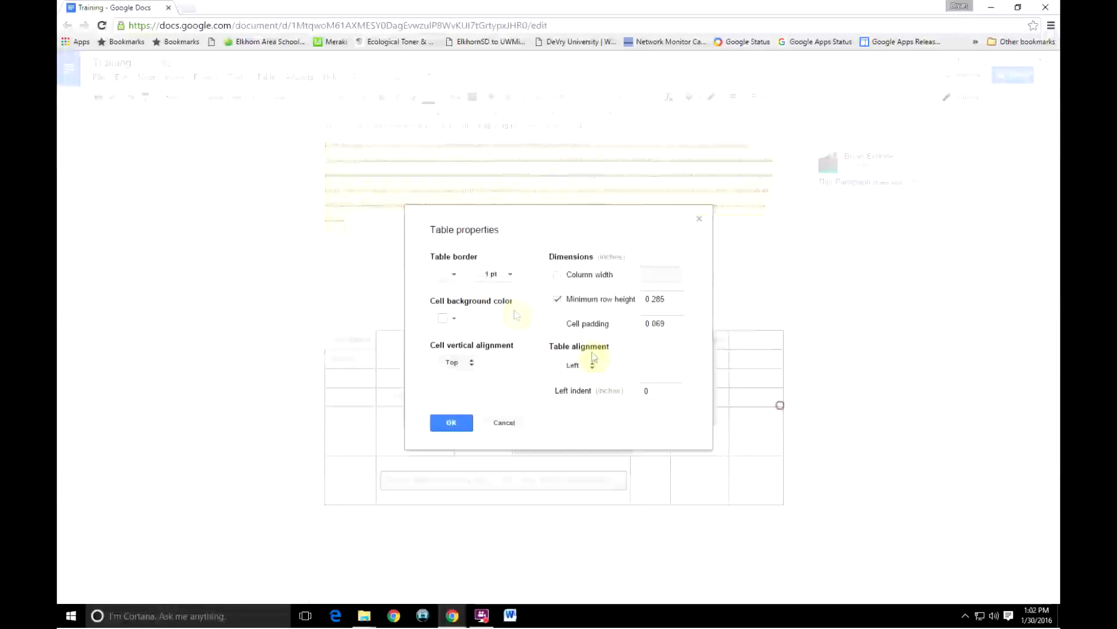
pyautogui.click(453, 275)
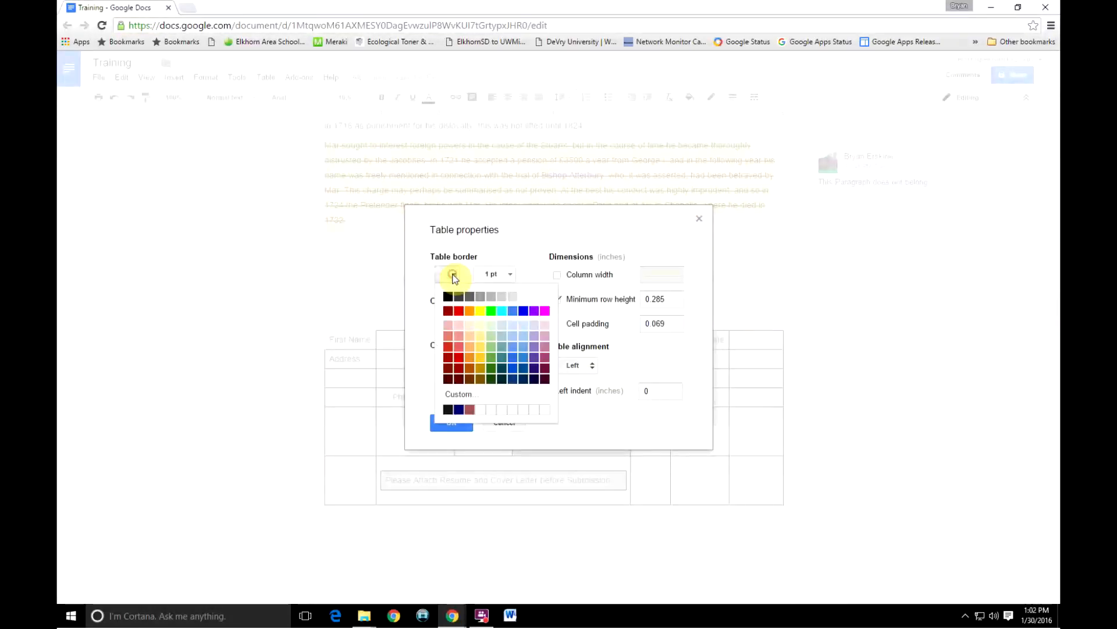
pyautogui.click(547, 298)
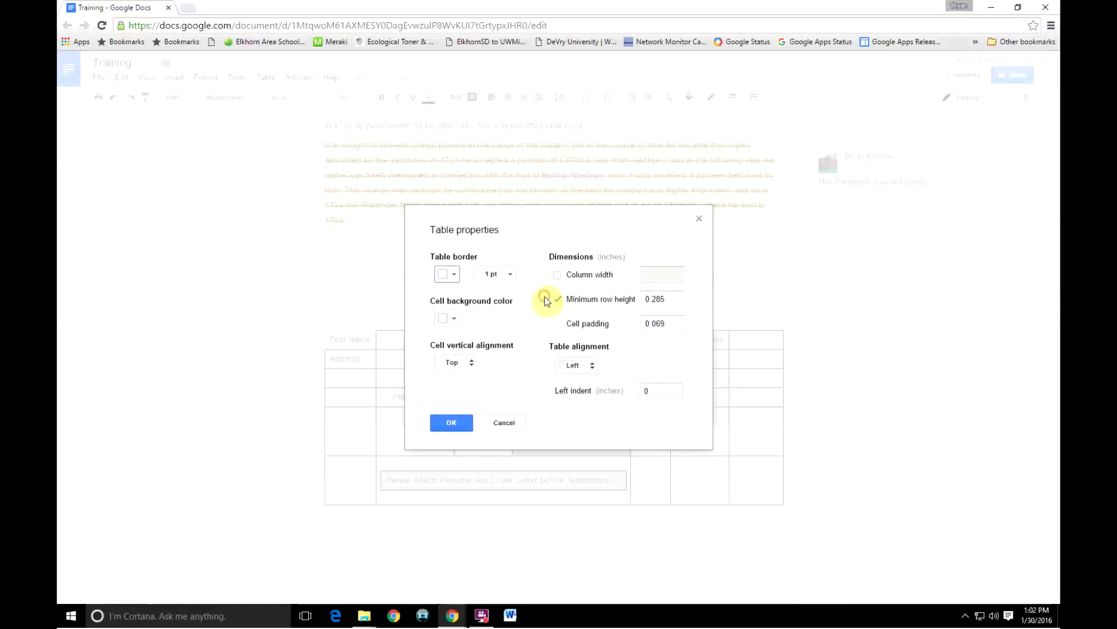
pyautogui.click(448, 421)
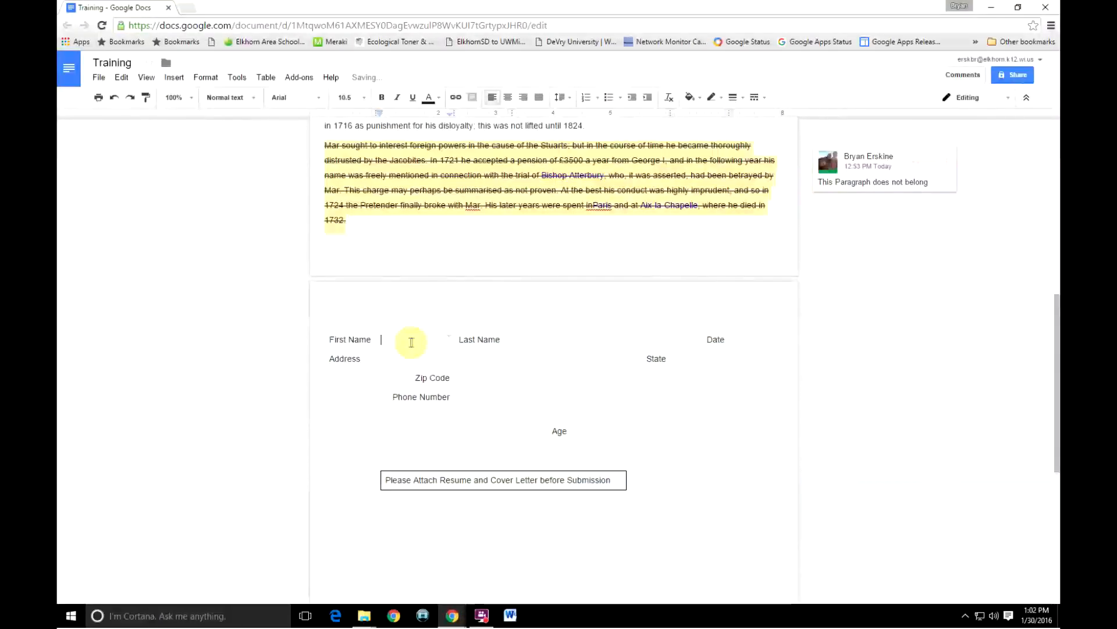
# Give the blank cell after First Name a black outer border
pyautogui.click(449, 339)
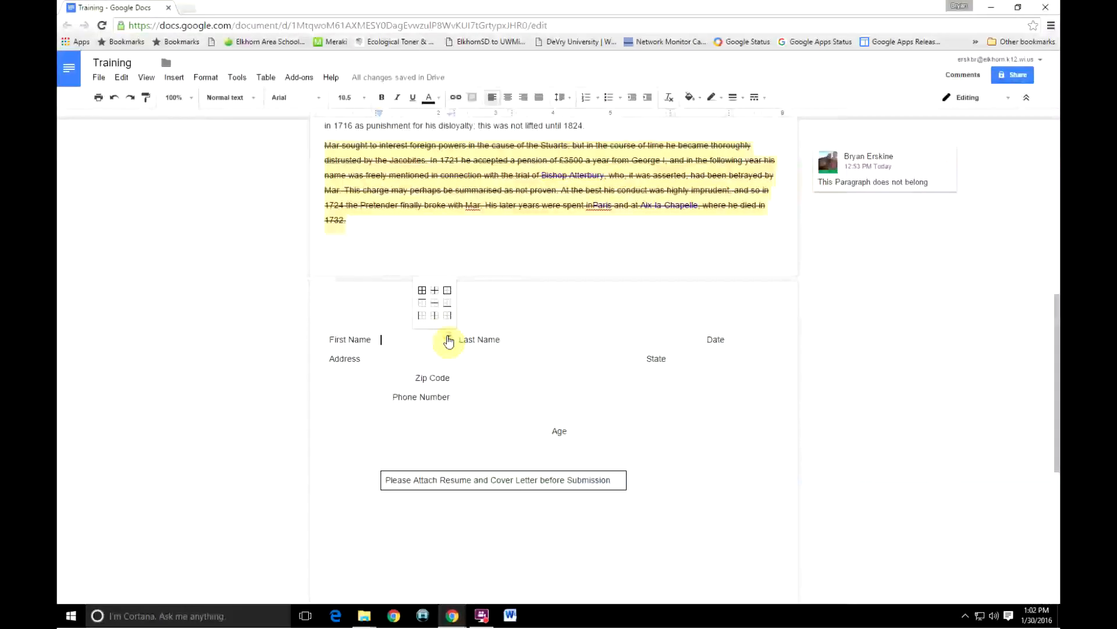
pyautogui.click(447, 290)
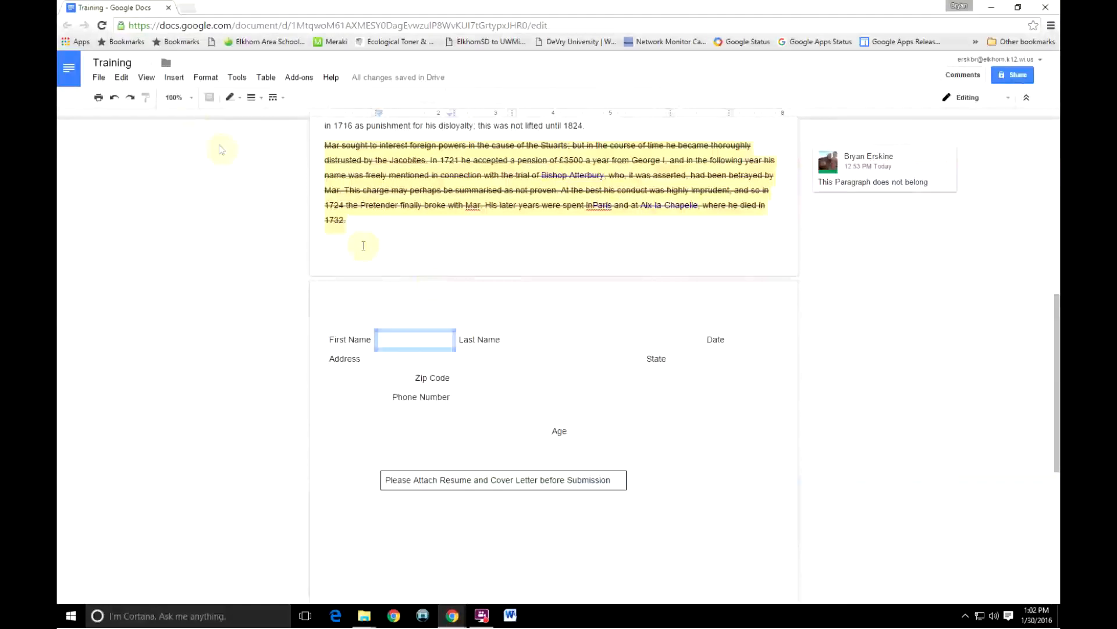
pyautogui.click(229, 97)
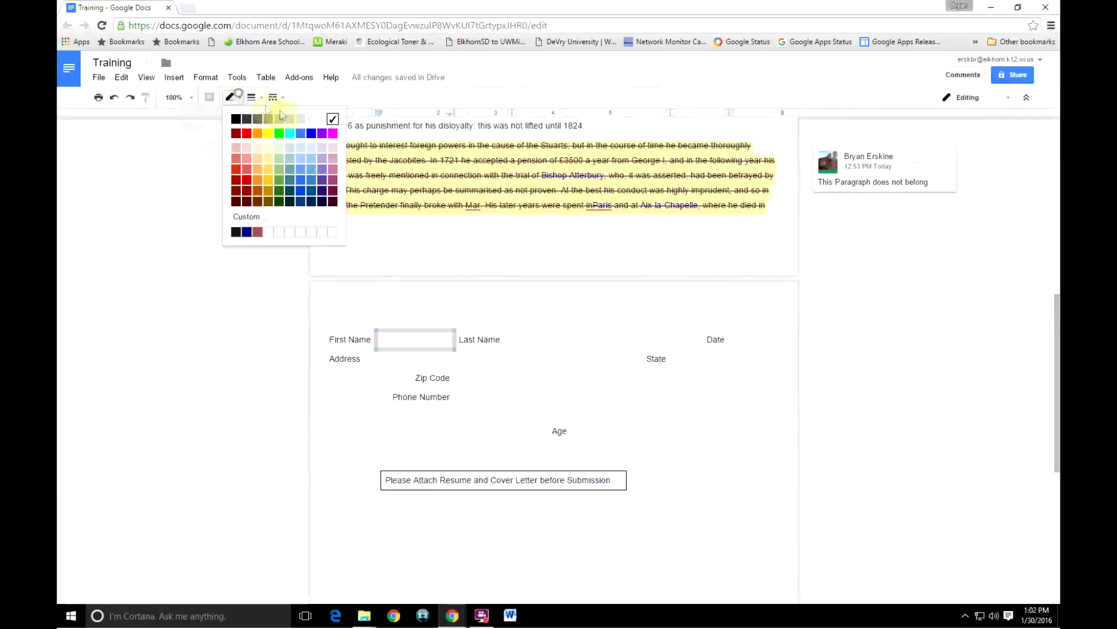
pyautogui.click(236, 119)
# Give the blank merged cell after Last Name a black outer border
pyautogui.click(554, 343)
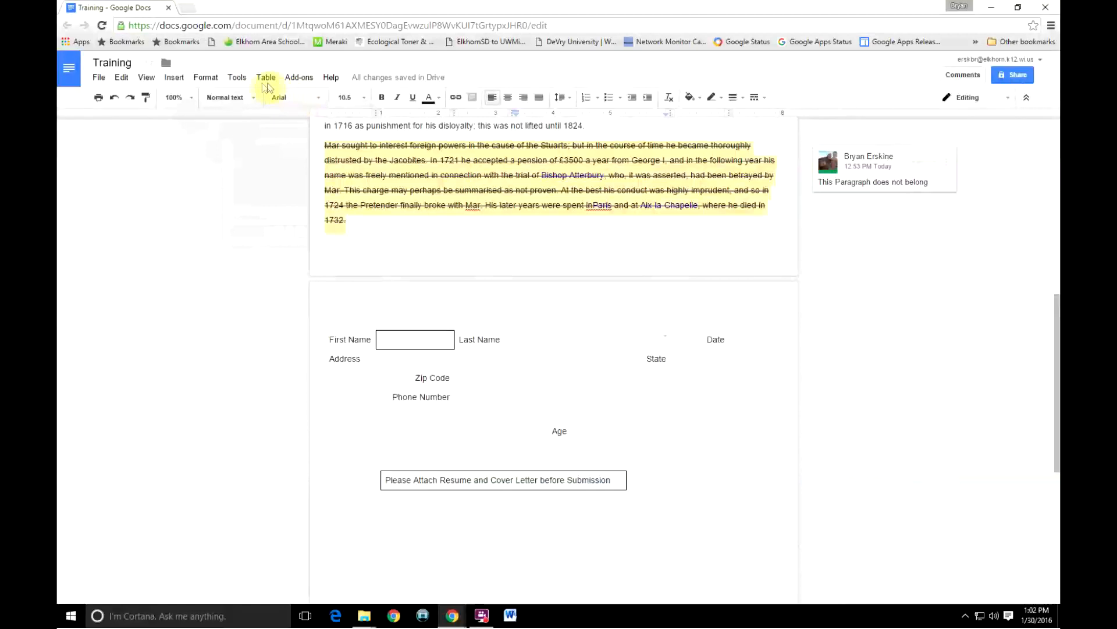
pyautogui.moveTo(543, 341); pyautogui.dragTo(524, 339)
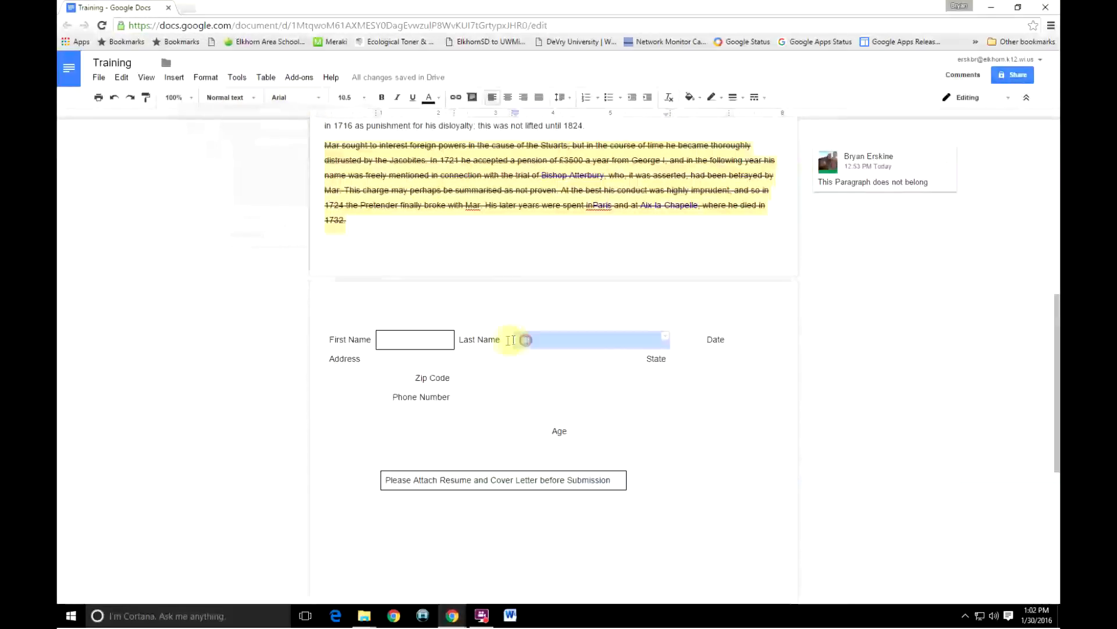
pyautogui.click(668, 338)
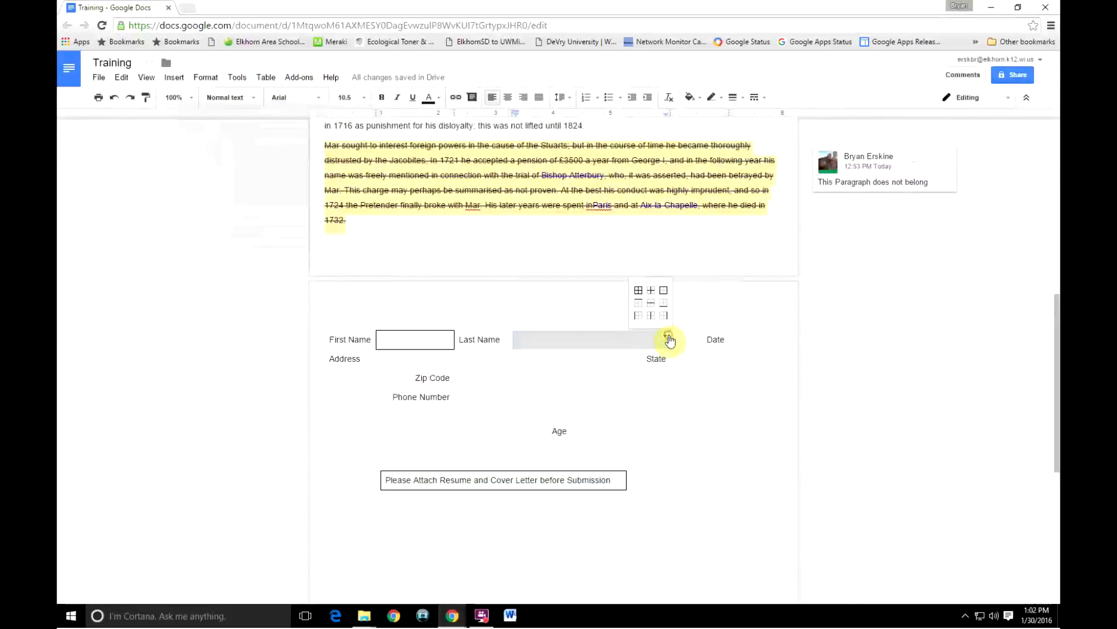
pyautogui.click(663, 291)
pyautogui.click(230, 98)
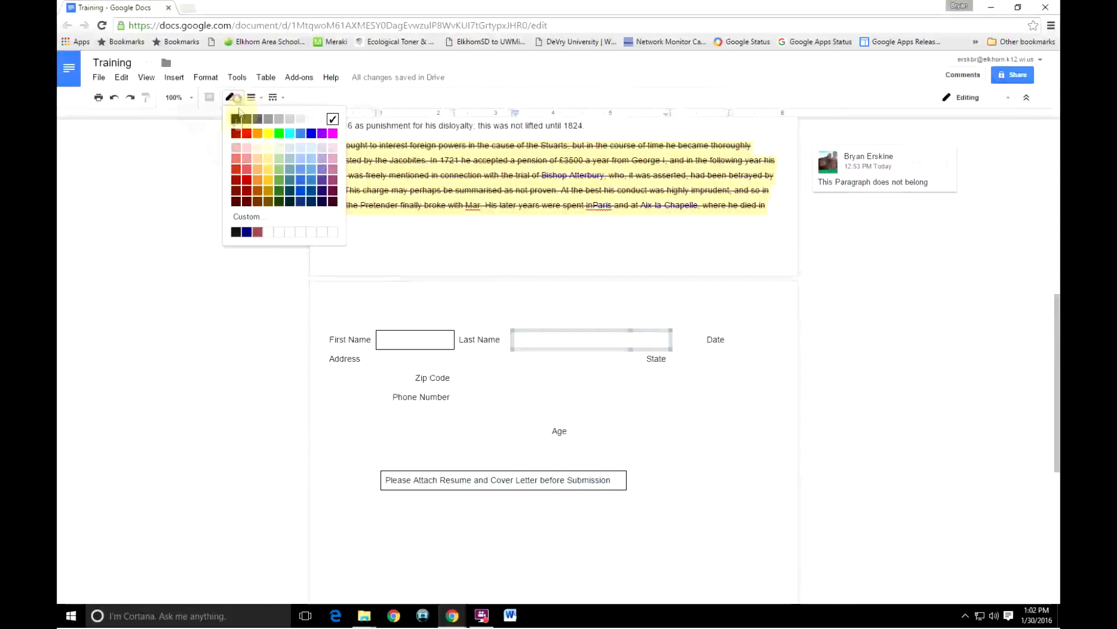
pyautogui.click(236, 121)
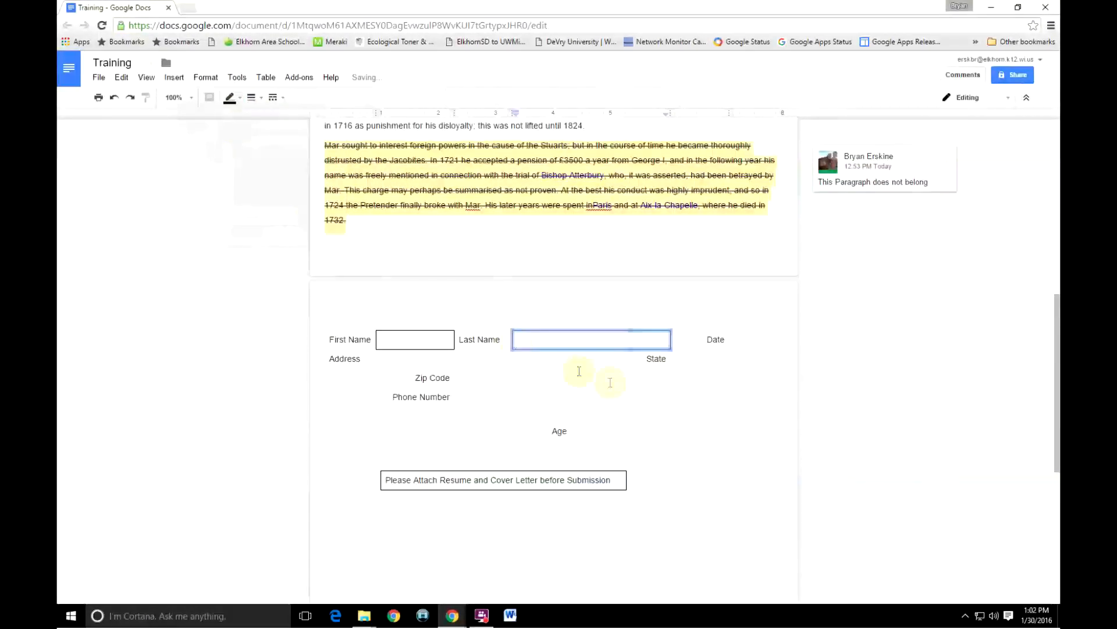
pyautogui.moveTo(579, 375); pyautogui.dragTo(609, 384)
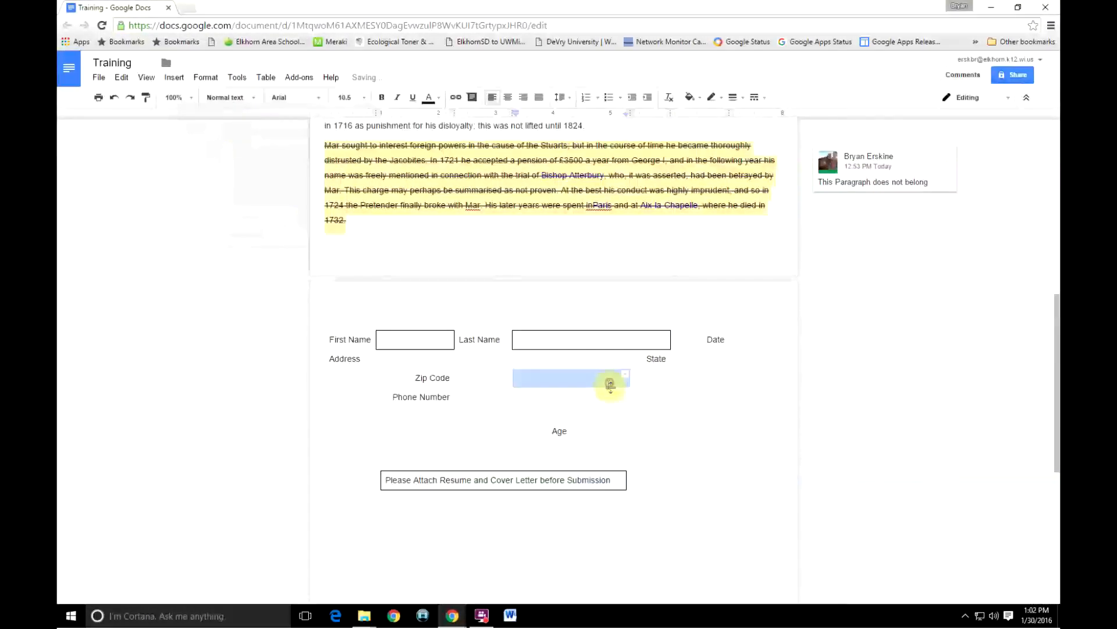
pyautogui.click(704, 563)
pyautogui.click(417, 344)
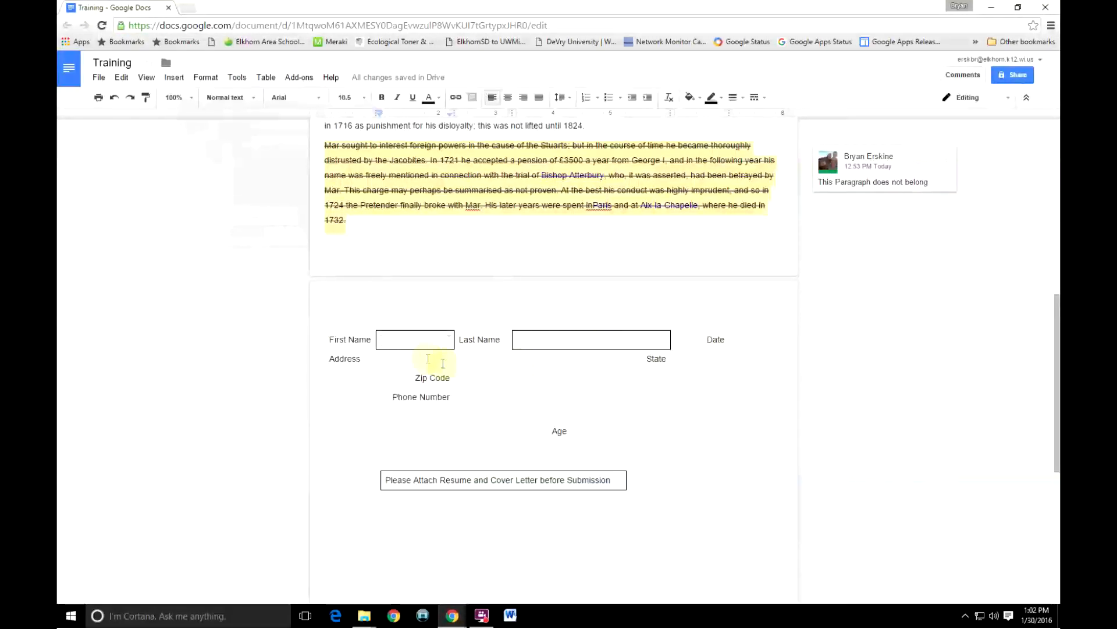
pyautogui.moveTo(337, 338); pyautogui.dragTo(806, 516)
pyautogui.rightClick(756, 469)
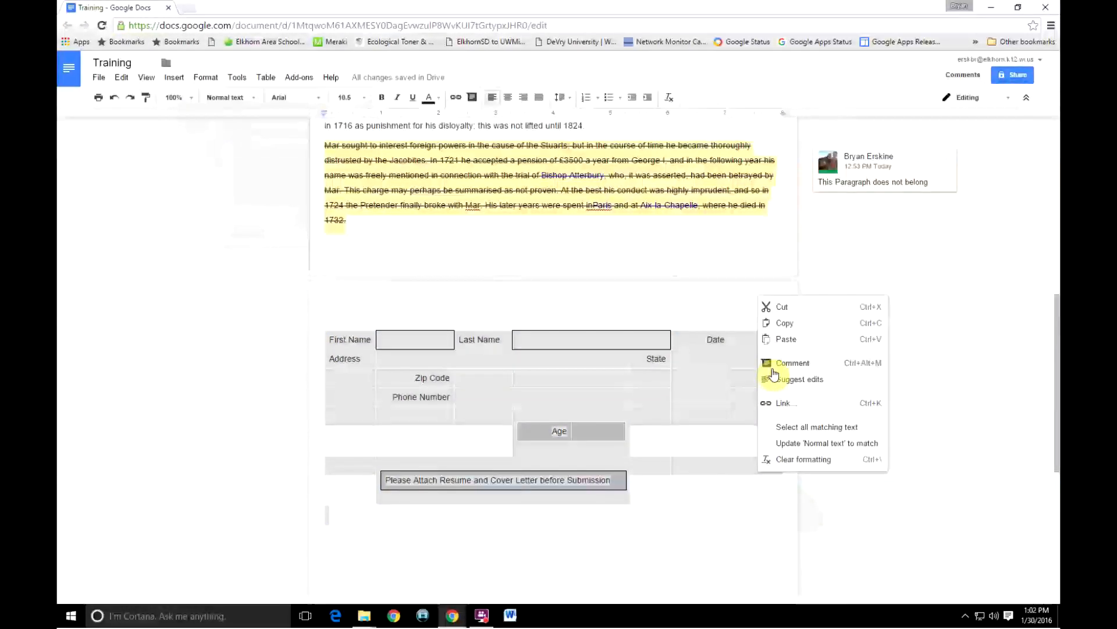
pyautogui.rightClick(684, 387)
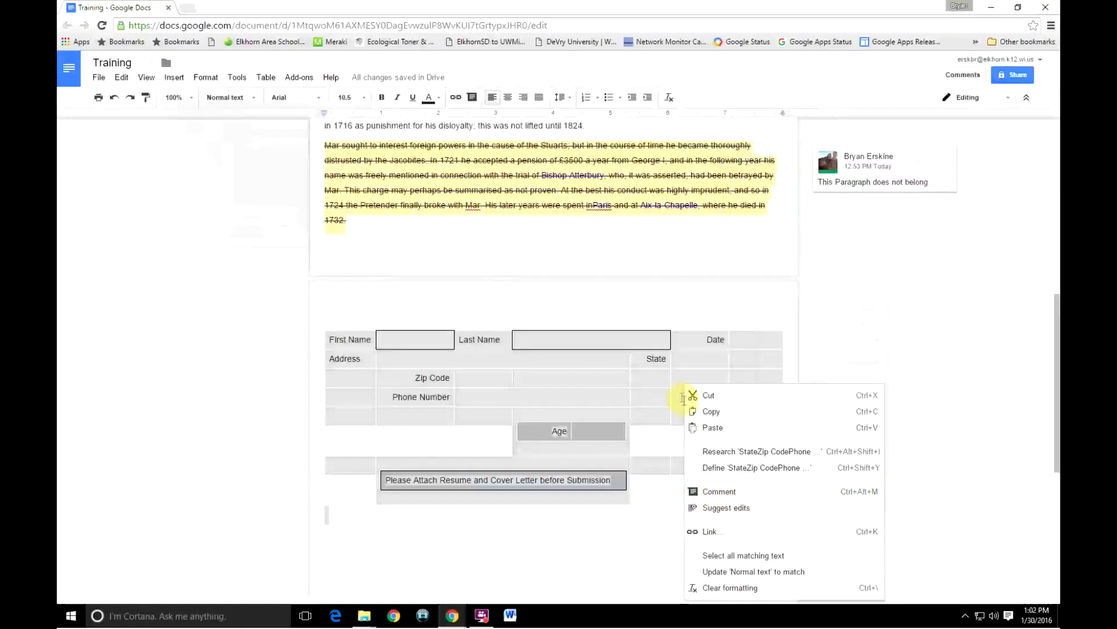
pyautogui.click(643, 394)
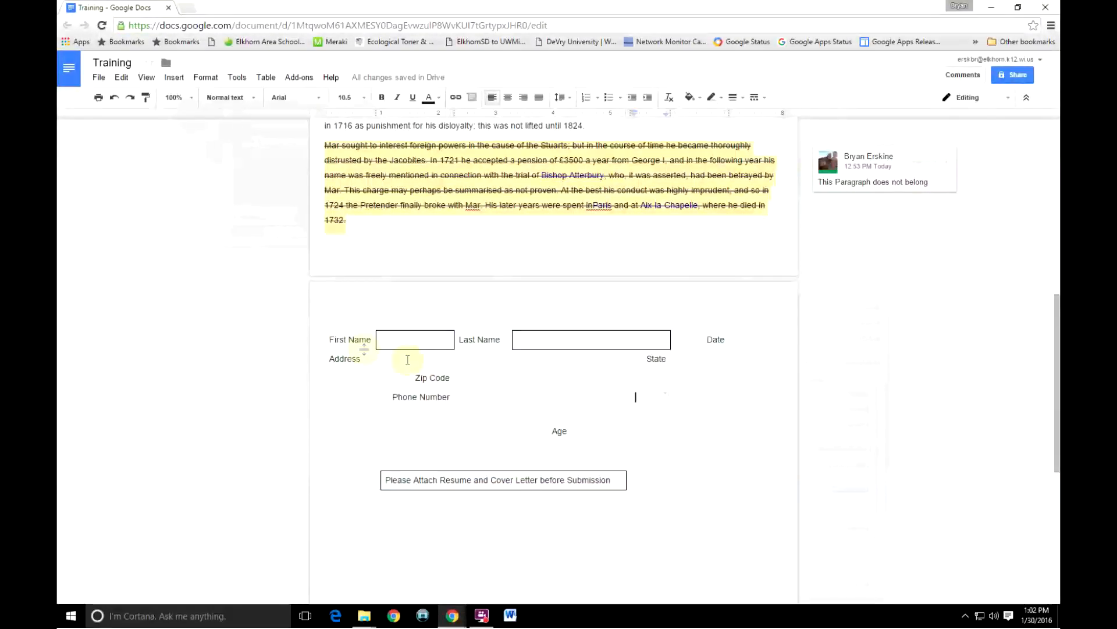
# Select all cells of the outer form table and set the table border colour to black in its table properties
pyautogui.moveTo(327, 339); pyautogui.dragTo(735, 486)
pyautogui.rightClick(745, 465)
pyautogui.click(788, 394)
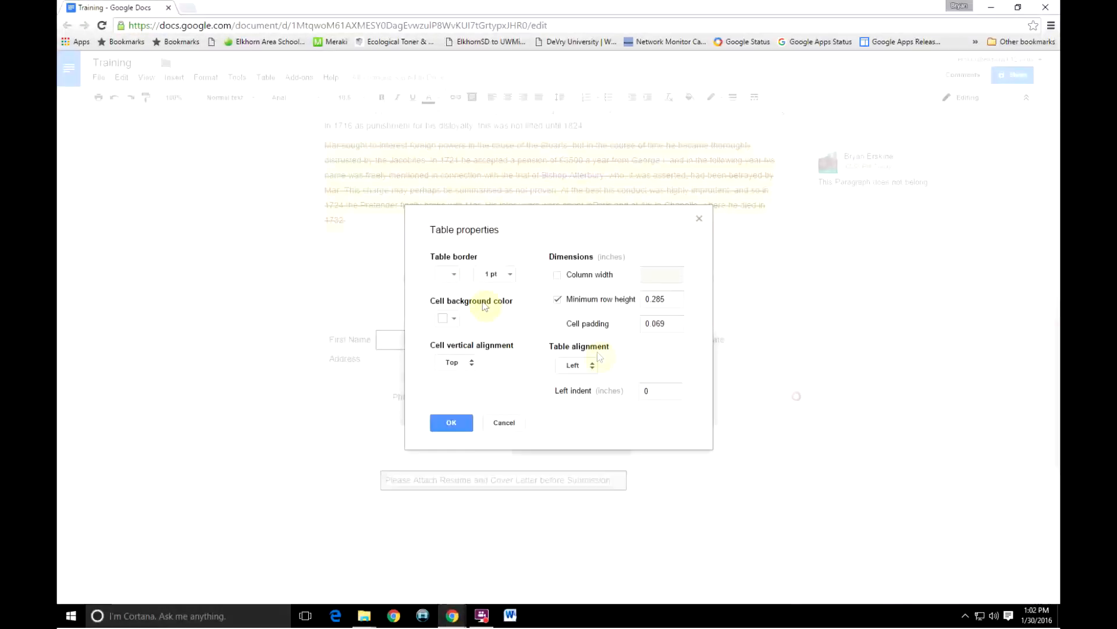
pyautogui.click(446, 275)
pyautogui.click(445, 297)
pyautogui.click(456, 423)
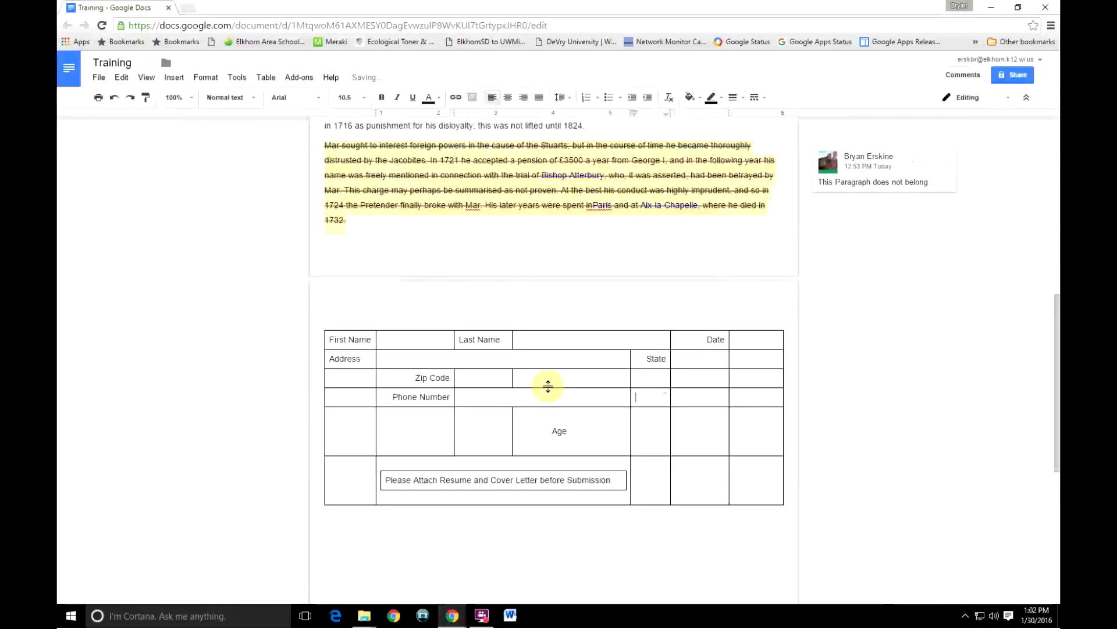
# Set the table border colour of the whole outer form table back to white through its table properties
pyautogui.moveTo(332, 335); pyautogui.dragTo(753, 492)
pyautogui.rightClick(757, 470)
pyautogui.click(793, 402)
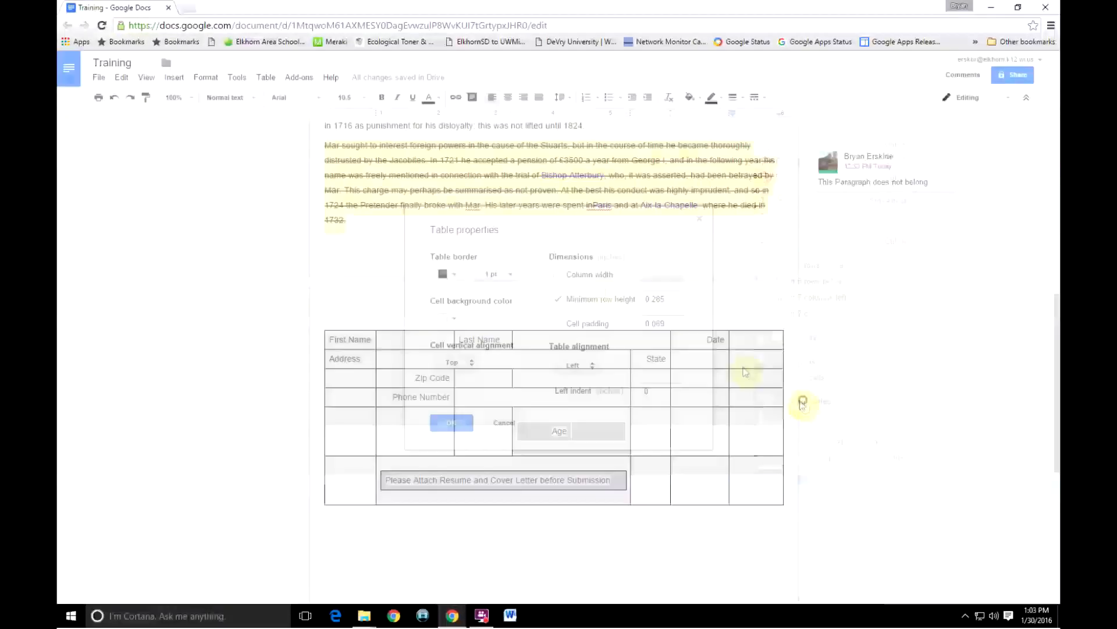
pyautogui.click(464, 271)
pyautogui.click(616, 294)
pyautogui.click(449, 424)
# Make only the bottom border of the blank cell after First Name black
pyautogui.click(406, 338)
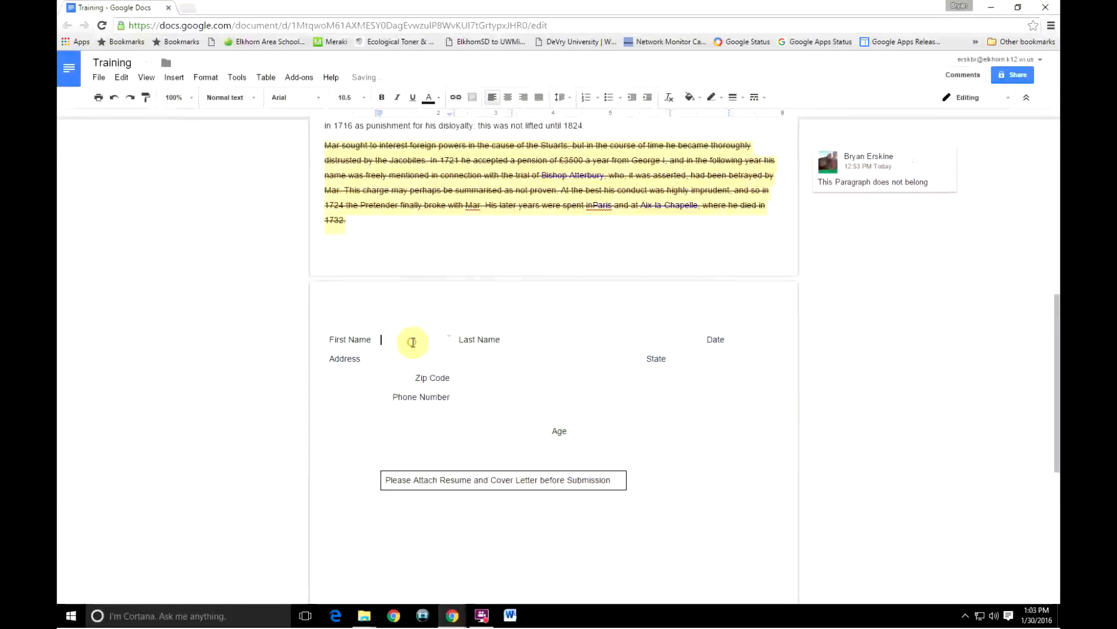
pyautogui.click(452, 338)
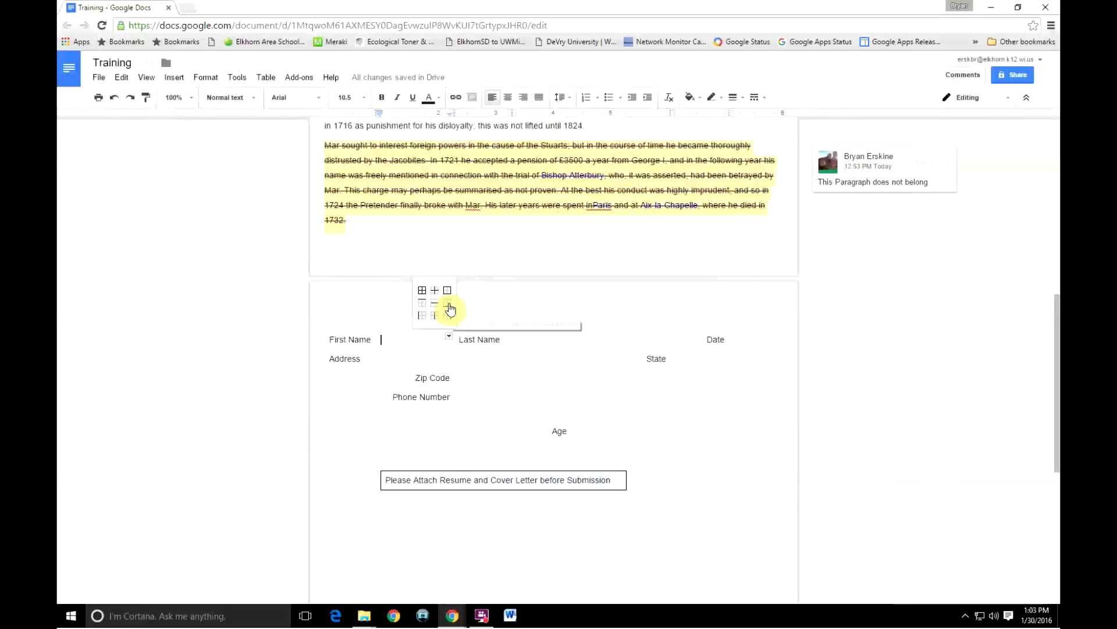
pyautogui.click(449, 307)
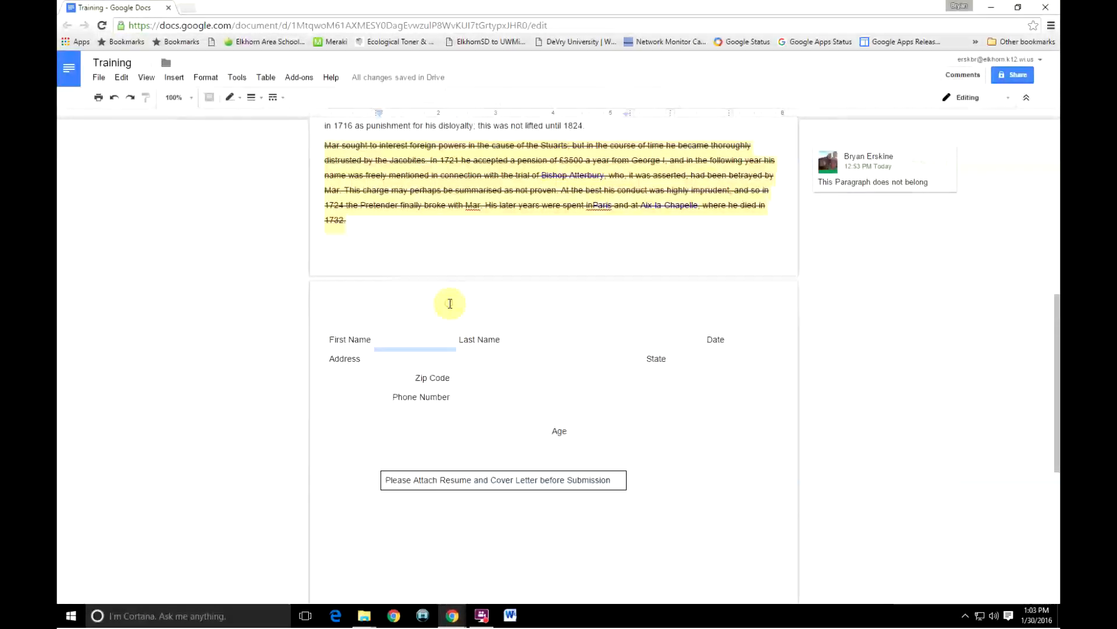
pyautogui.click(422, 334)
pyautogui.click(449, 337)
pyautogui.click(447, 308)
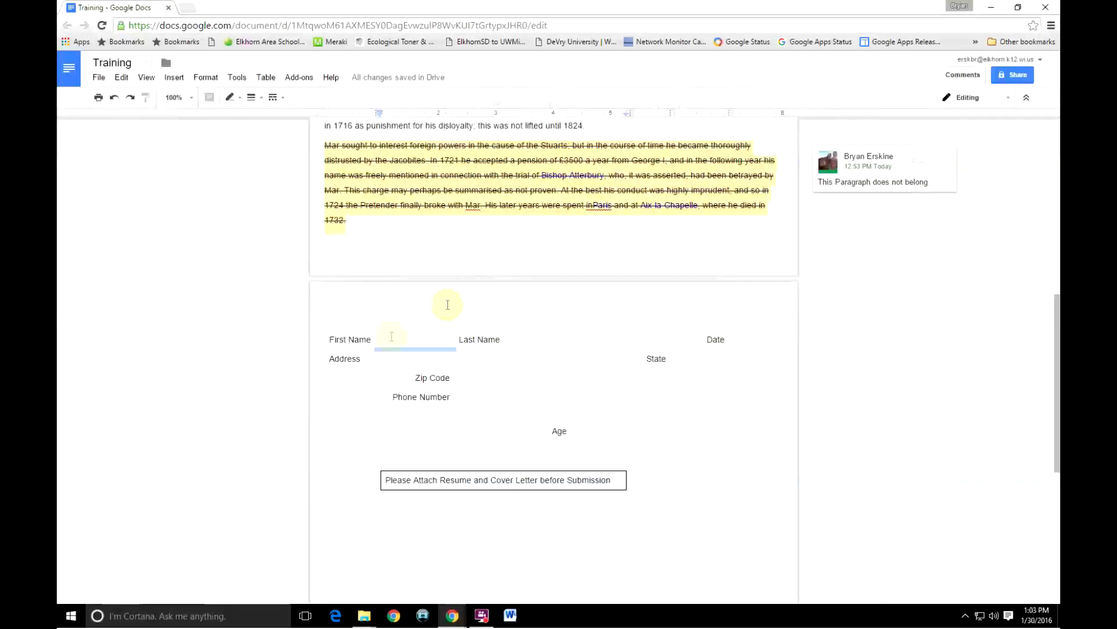
pyautogui.click(230, 97)
pyautogui.click(237, 119)
pyautogui.click(525, 373)
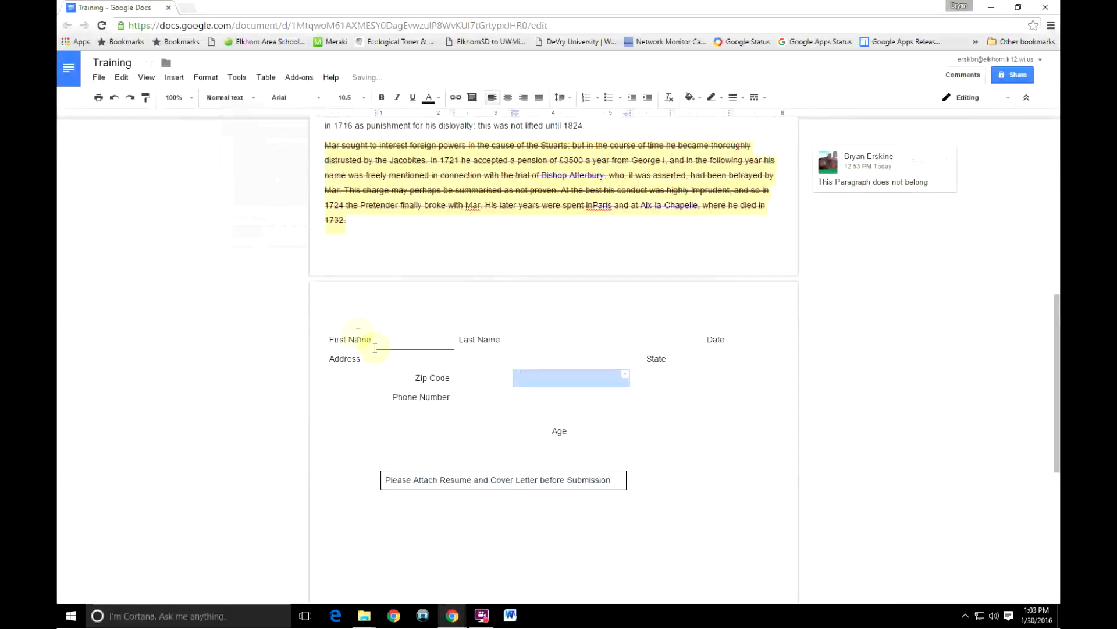
# Colour only the bottom border of the blank merged cell after Last Name black
pyautogui.click(525, 345)
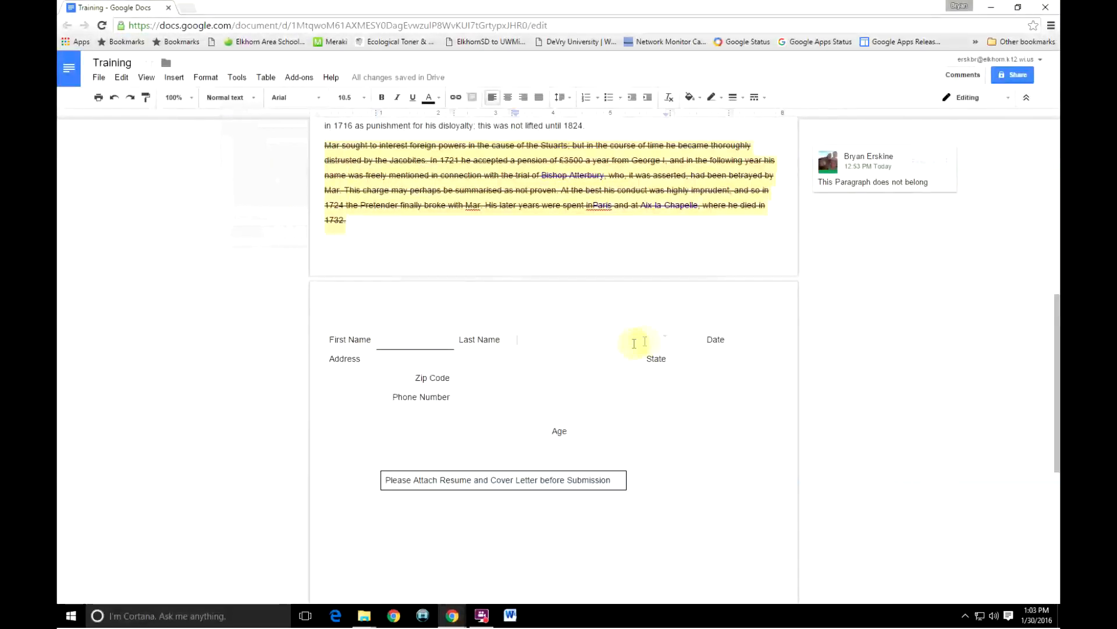
pyautogui.click(668, 342)
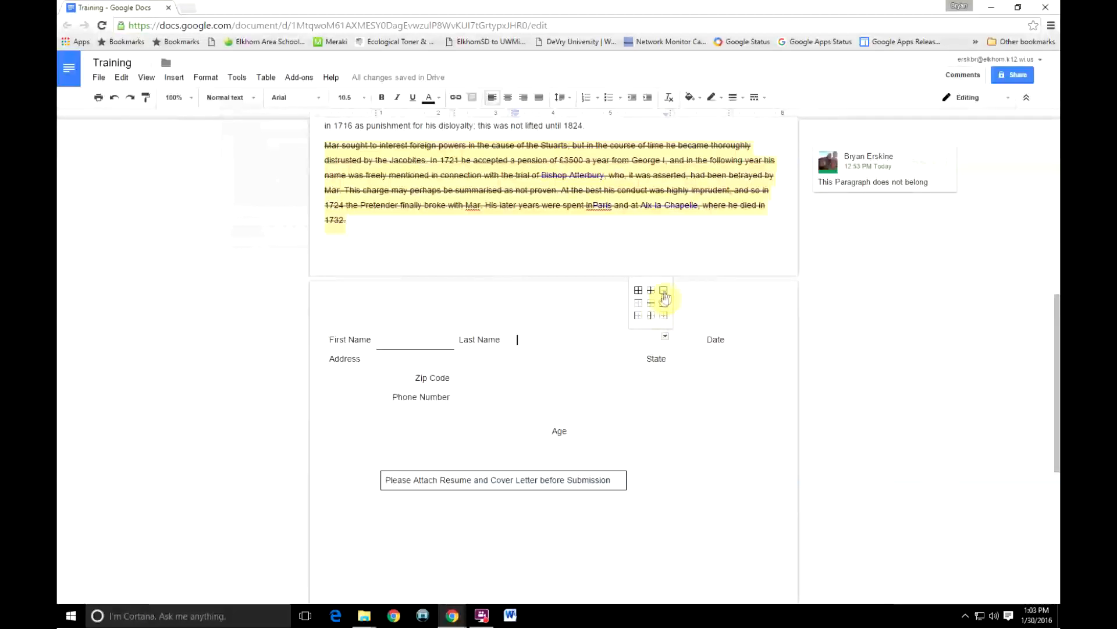
pyautogui.click(663, 304)
pyautogui.click(230, 97)
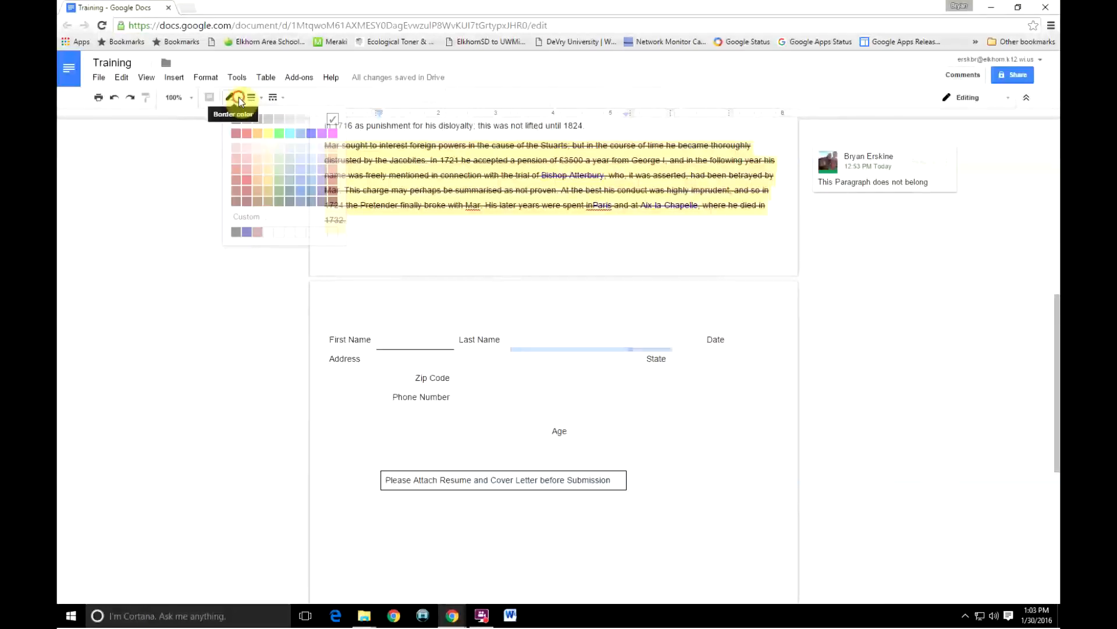
pyautogui.click(237, 121)
# Colour only the bottom border of the blank cell after Date black
pyautogui.click(744, 343)
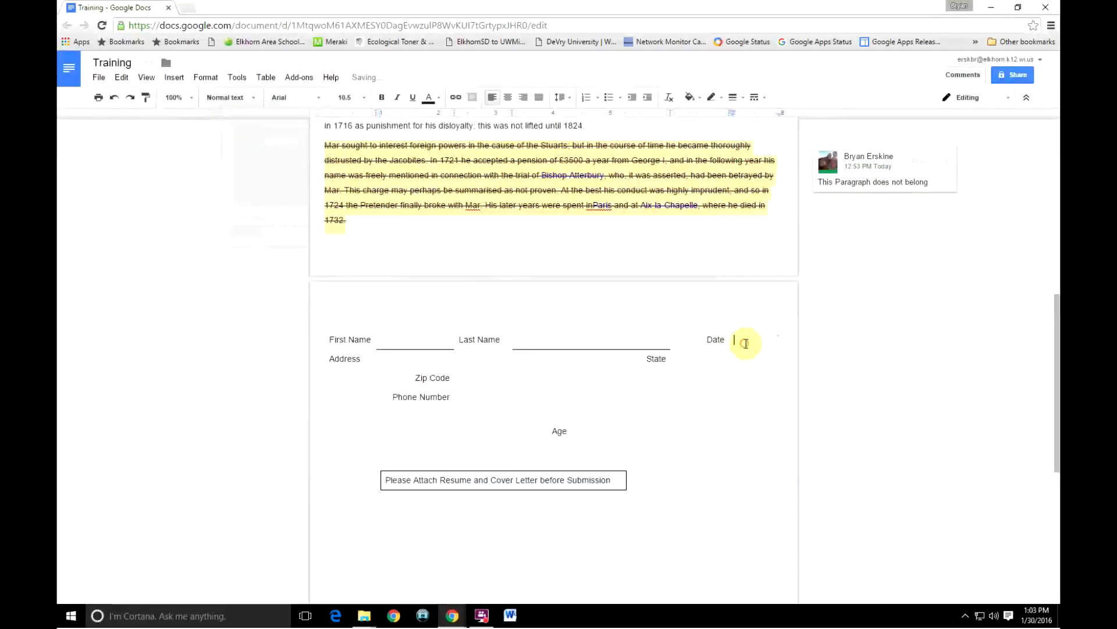
pyautogui.click(779, 336)
pyautogui.click(779, 312)
pyautogui.click(243, 100)
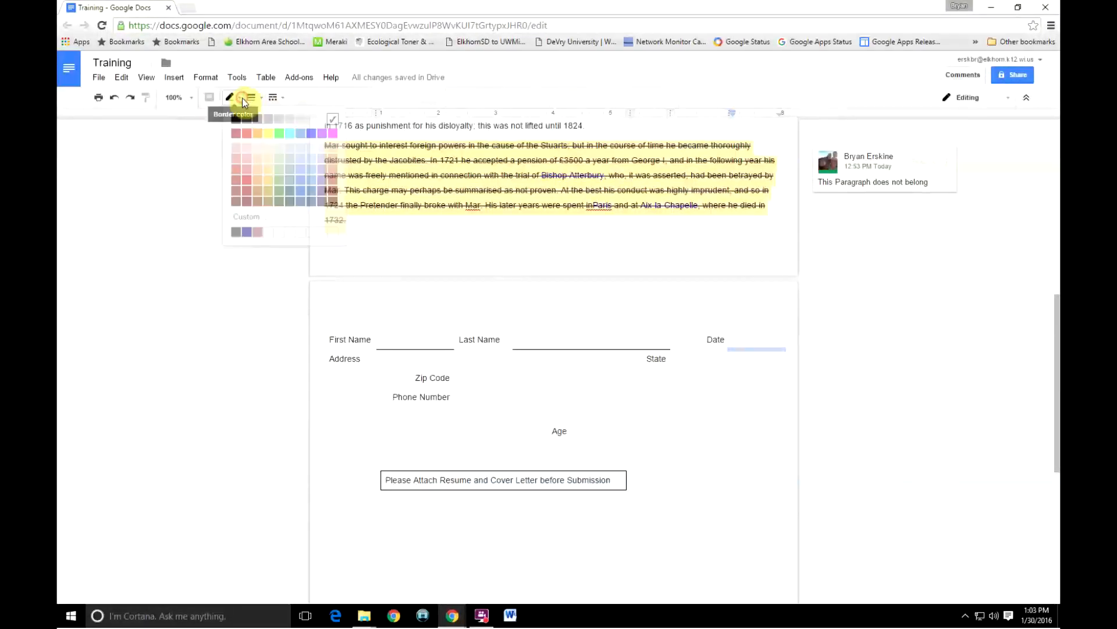
pyautogui.click(236, 121)
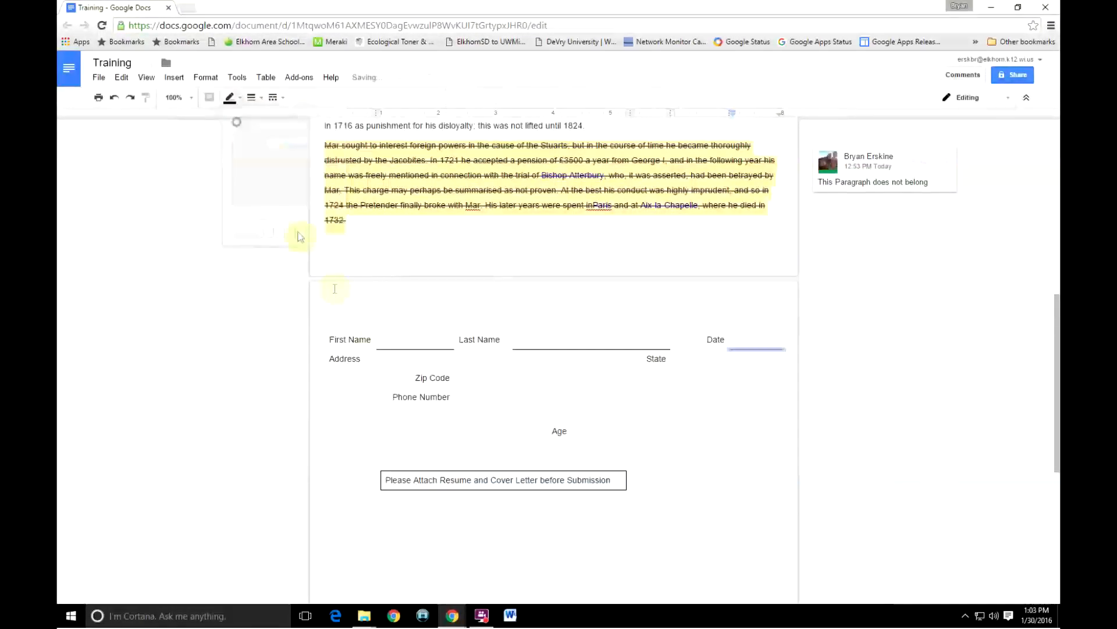
# Colour only the bottom border of the blank merged cell after Address black
pyautogui.click(386, 357)
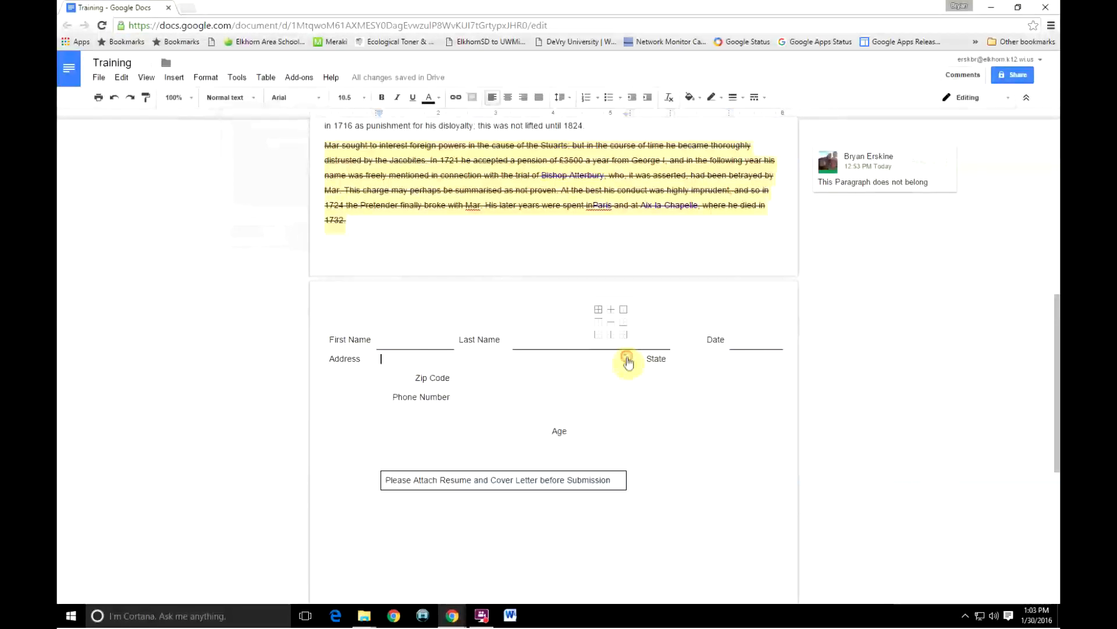
pyautogui.click(624, 321)
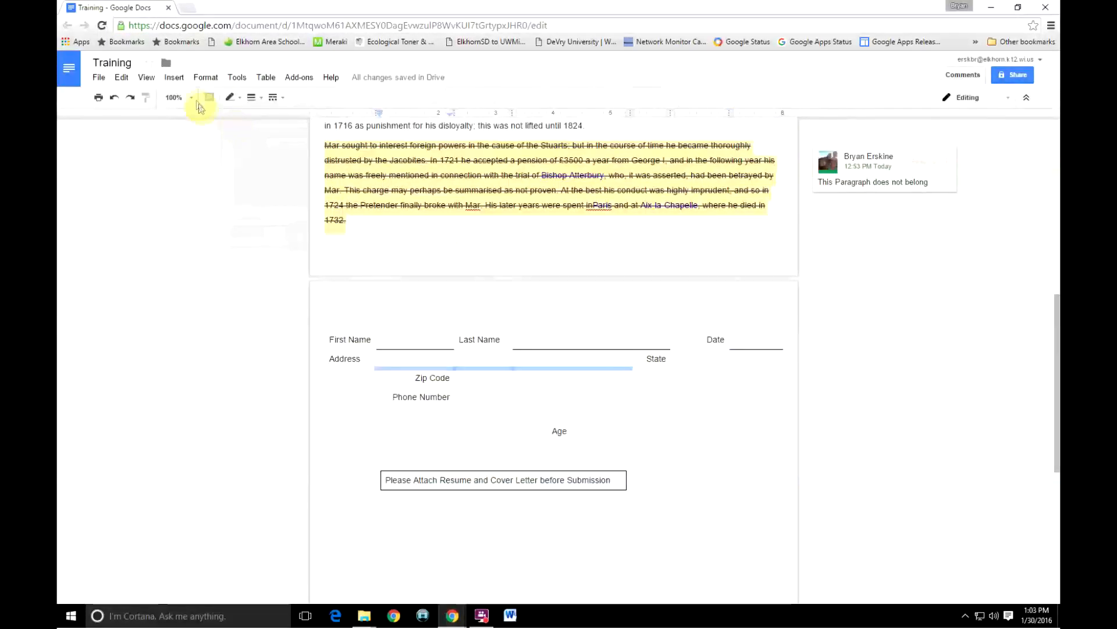
pyautogui.click(231, 97)
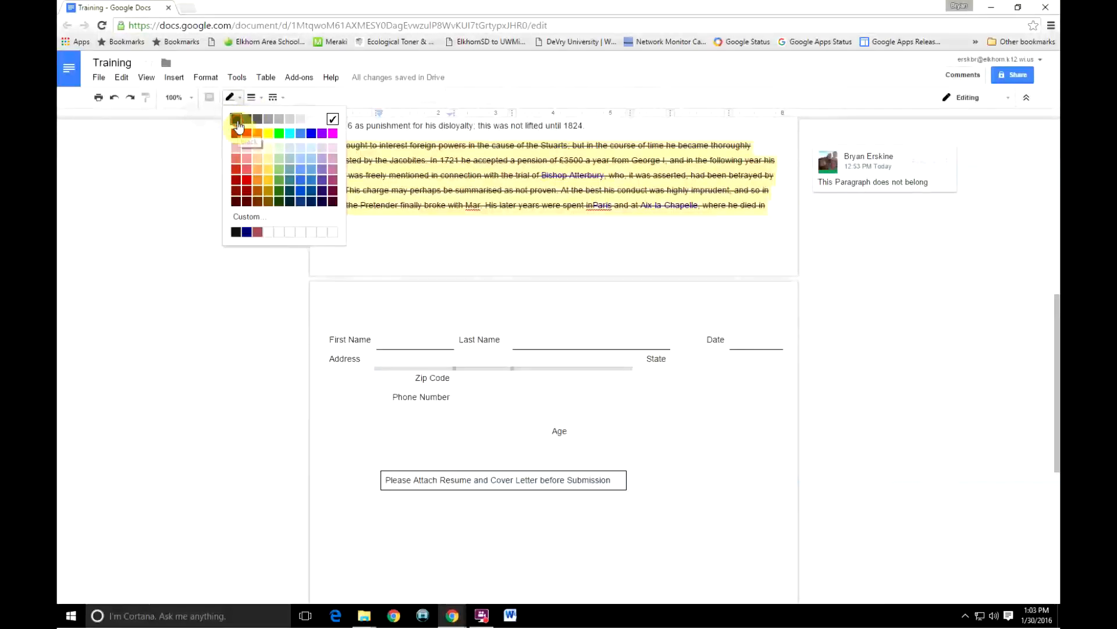
pyautogui.click(236, 122)
# Colour only the bottom border of the blank cell after State black
pyautogui.click(680, 362)
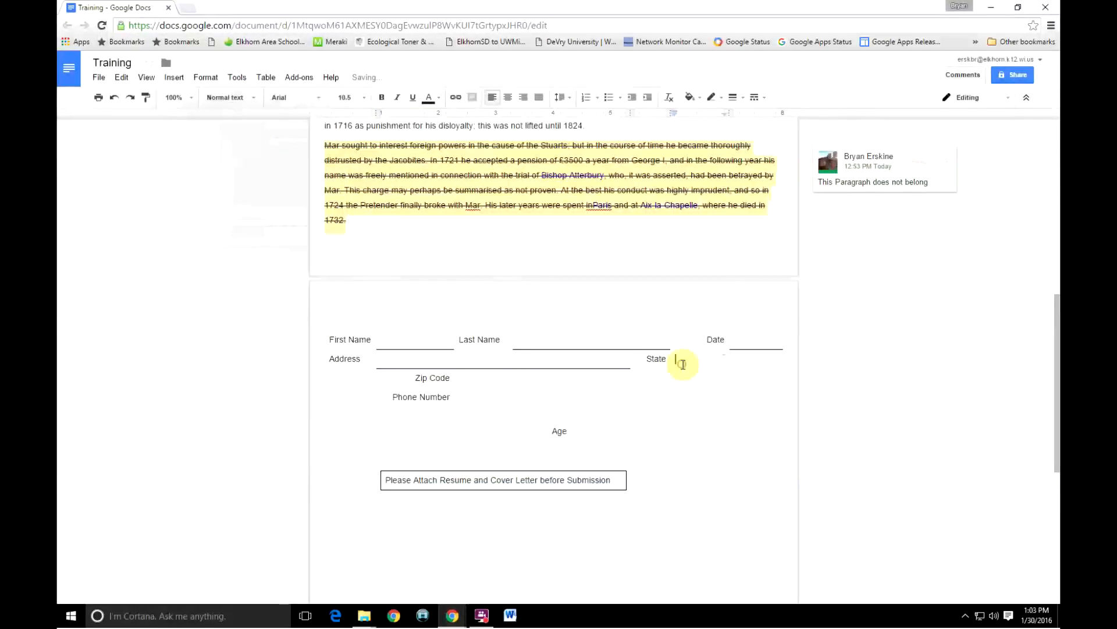
pyautogui.click(722, 355)
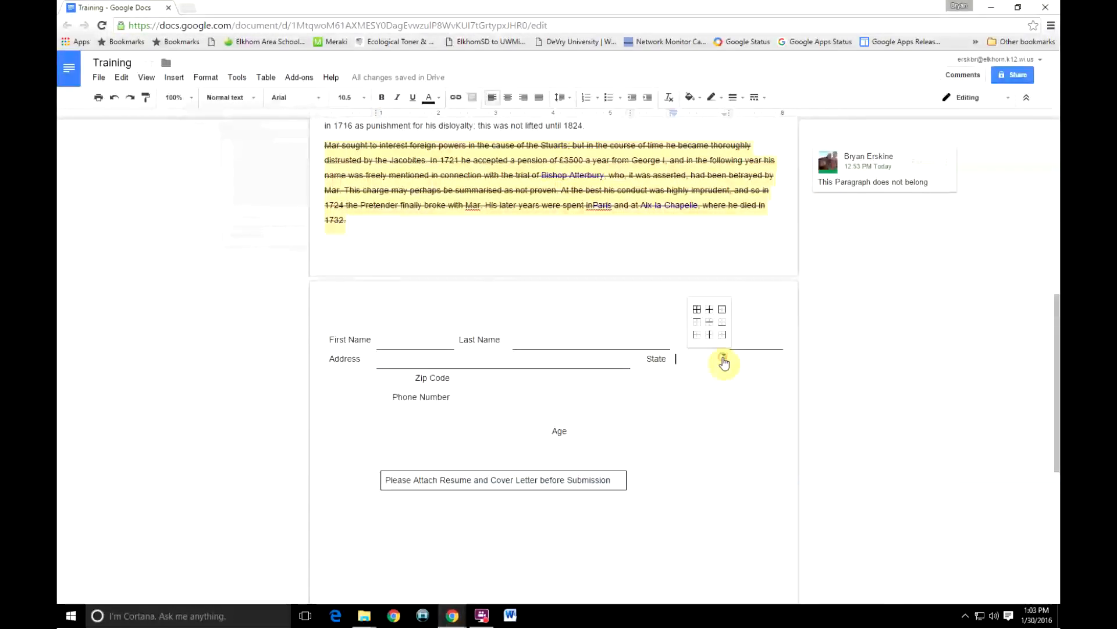
pyautogui.click(723, 323)
pyautogui.click(231, 98)
pyautogui.click(237, 122)
# Colour only the bottom border of the blank cell after Zip Code black
pyautogui.click(465, 380)
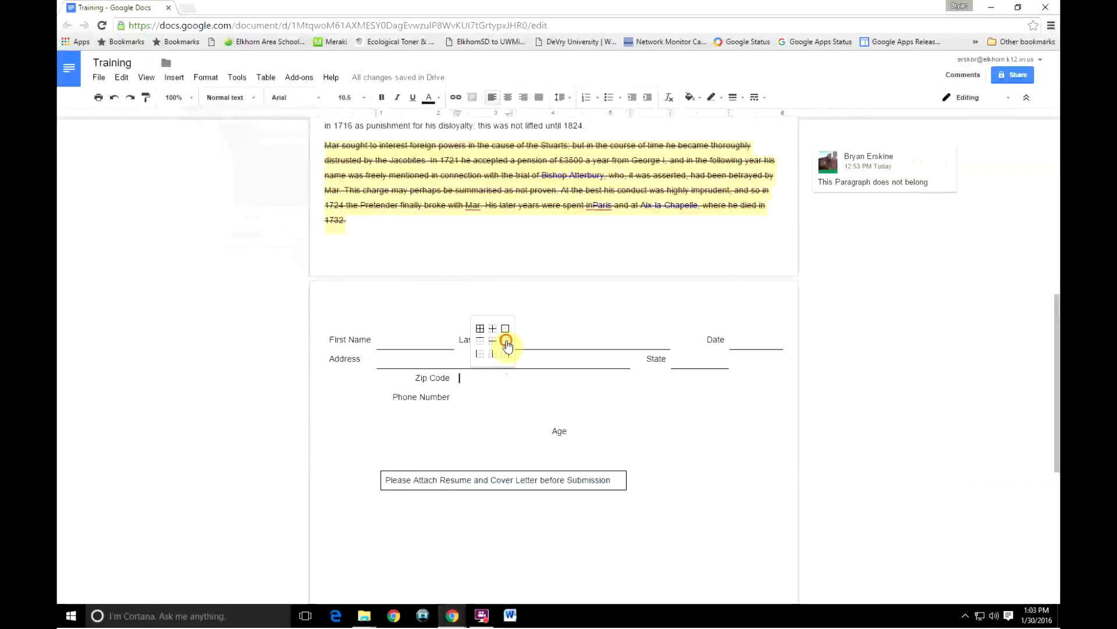
pyautogui.click(504, 329)
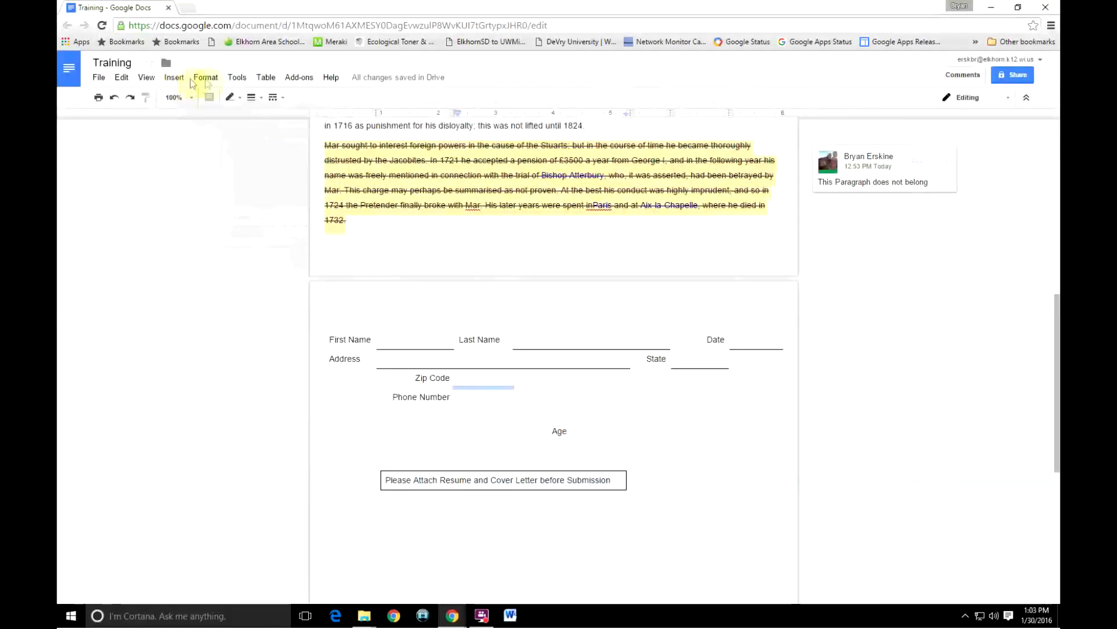
pyautogui.click(241, 99)
pyautogui.click(236, 119)
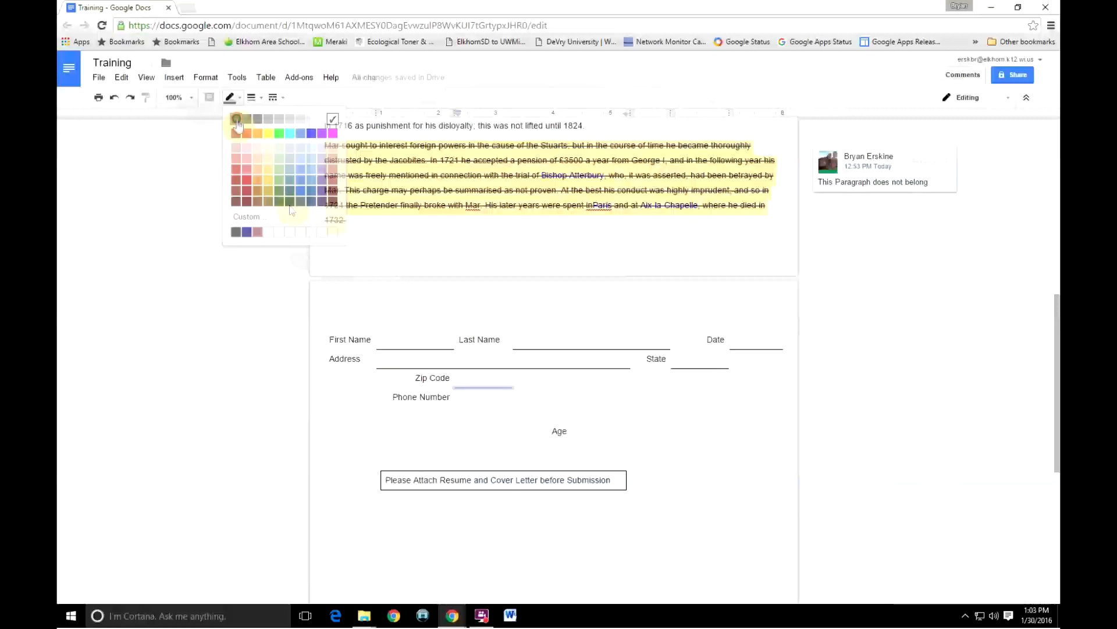
# Colour only the bottom border of the blank merged cell after Phone Number black
pyautogui.click(465, 400)
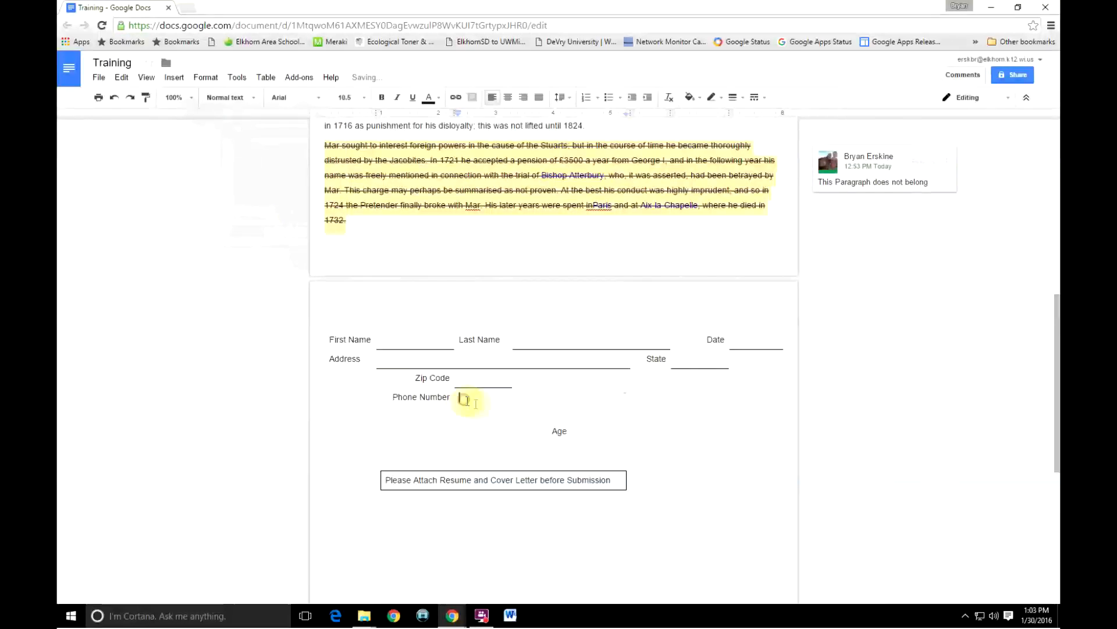
pyautogui.click(625, 394)
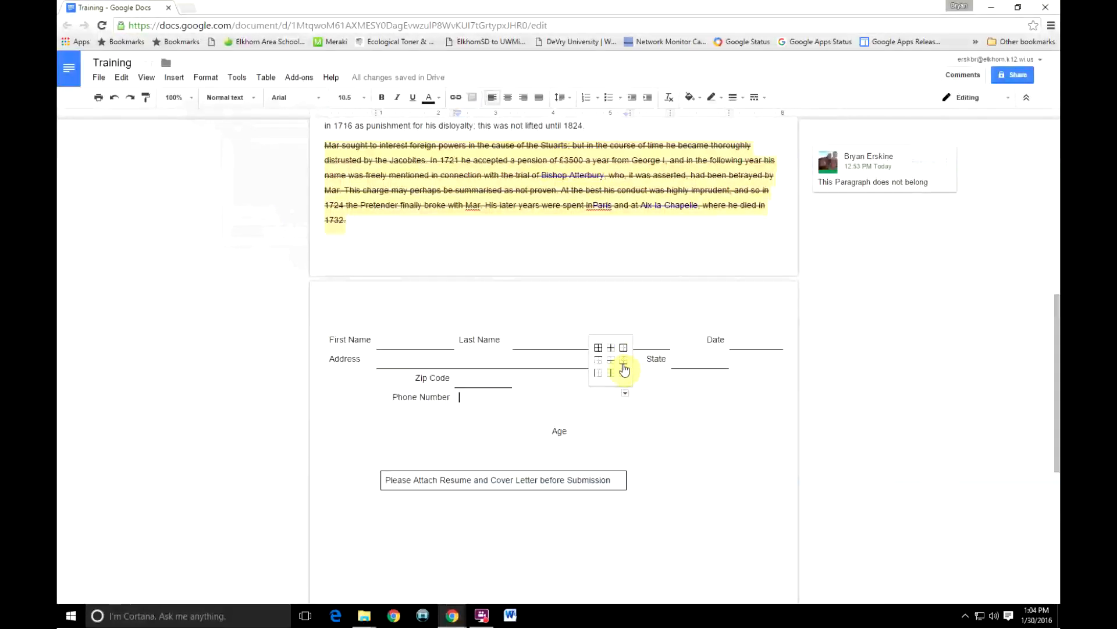
pyautogui.click(623, 363)
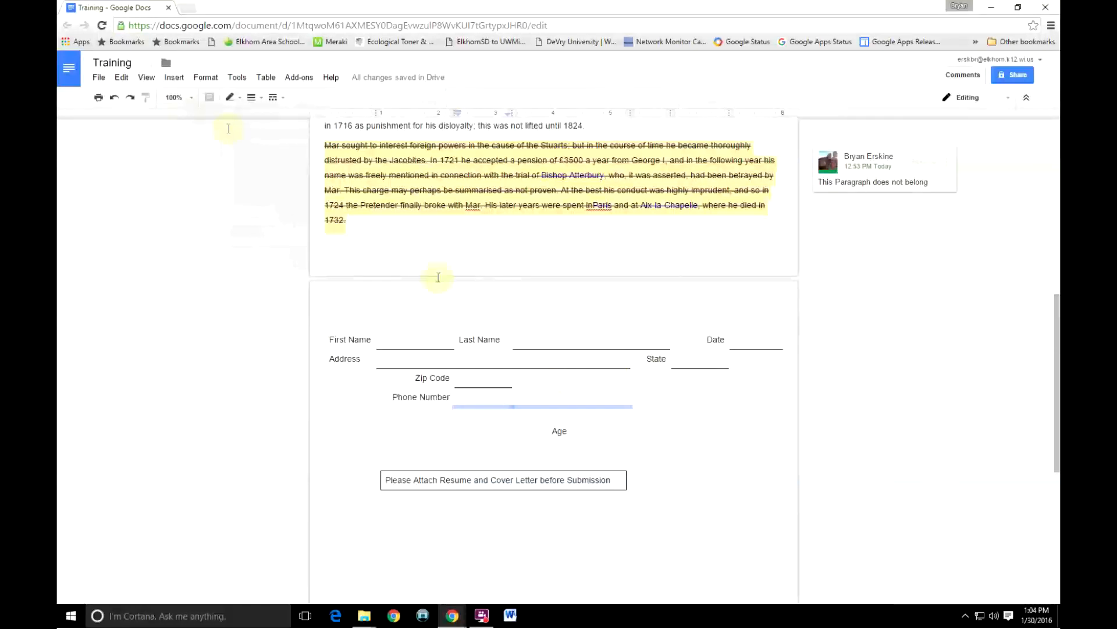
pyautogui.click(243, 99)
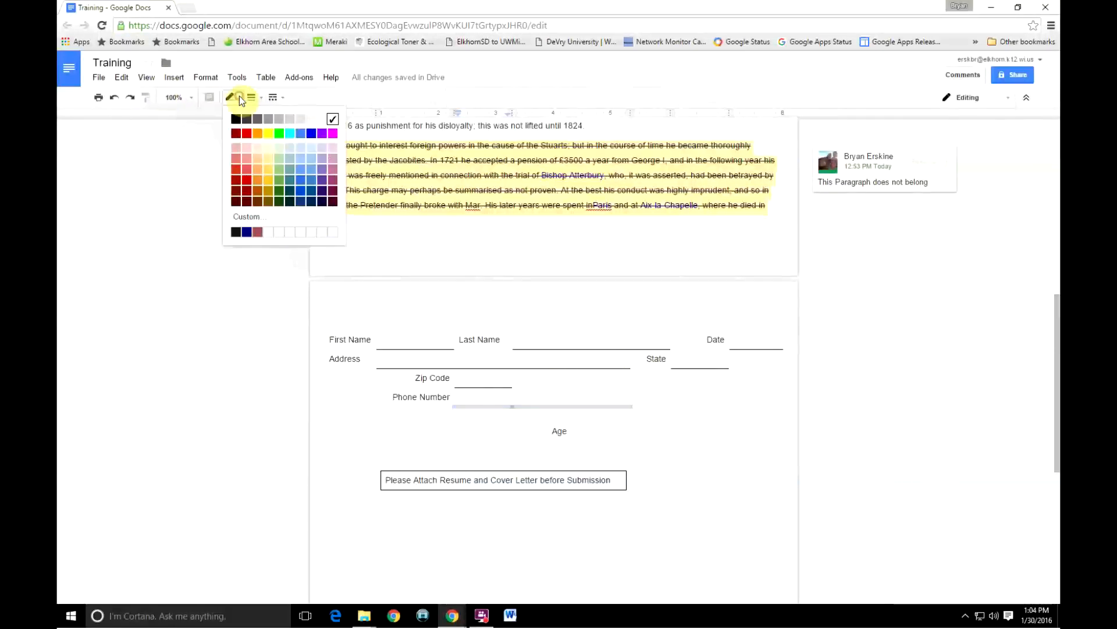
pyautogui.click(232, 118)
# Set the bottom border of the blank merged cell after Phone Number back to white
pyautogui.click(604, 428)
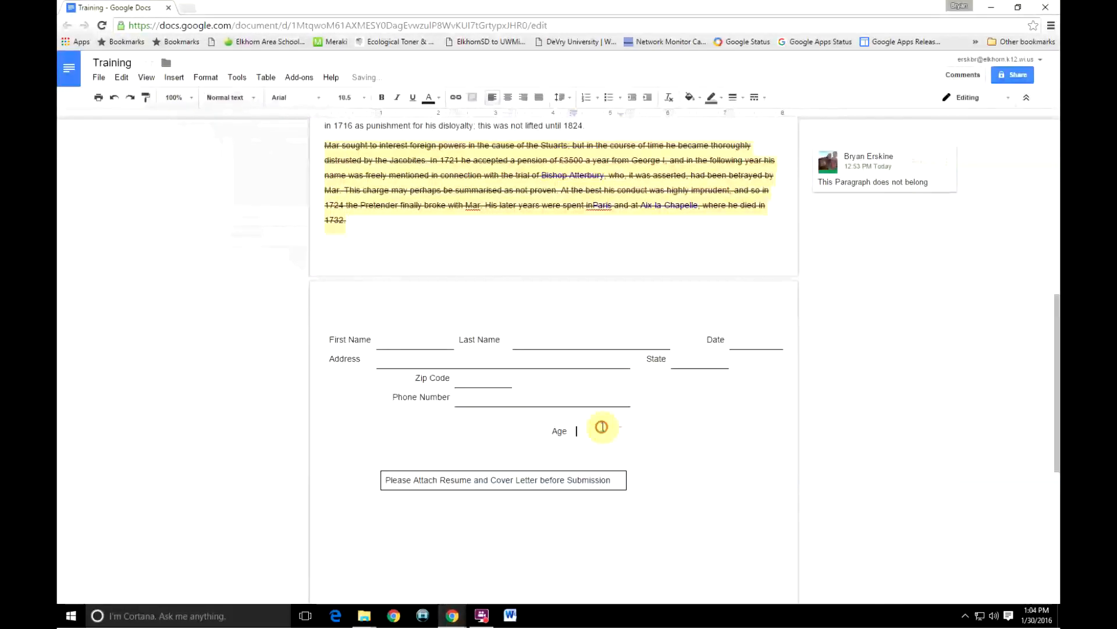
pyautogui.click(527, 400)
pyautogui.click(625, 394)
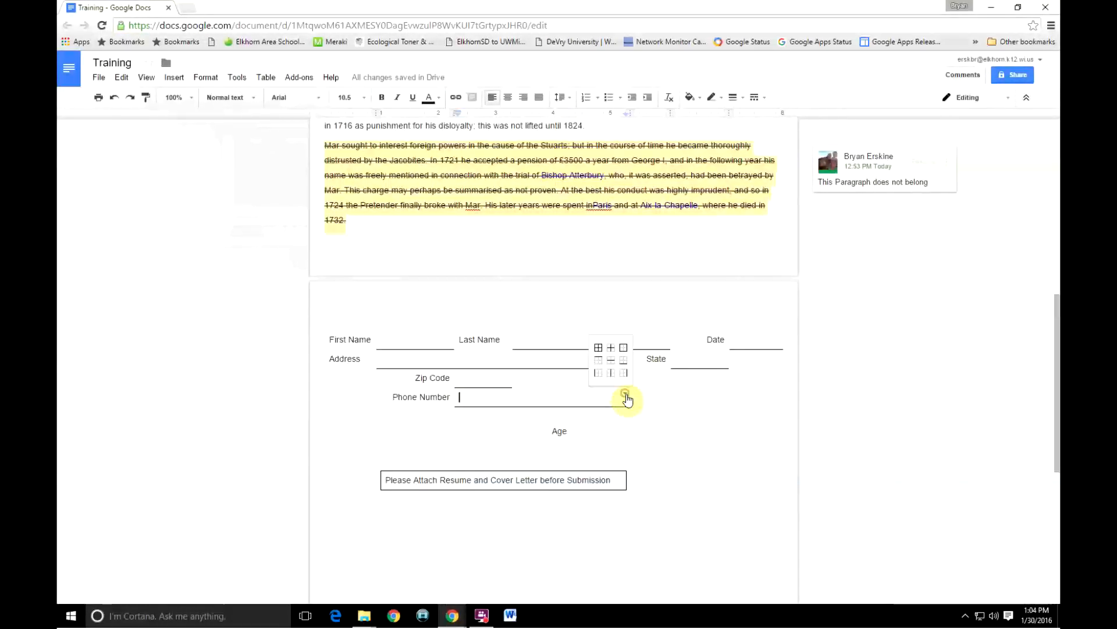
pyautogui.click(626, 364)
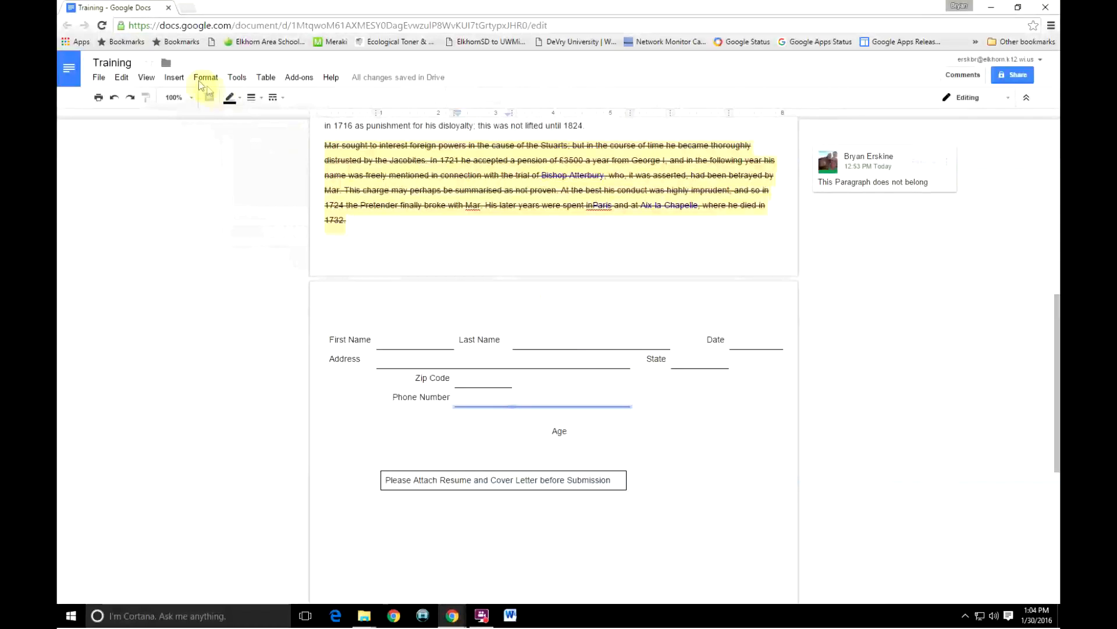
pyautogui.click(231, 98)
pyautogui.click(332, 118)
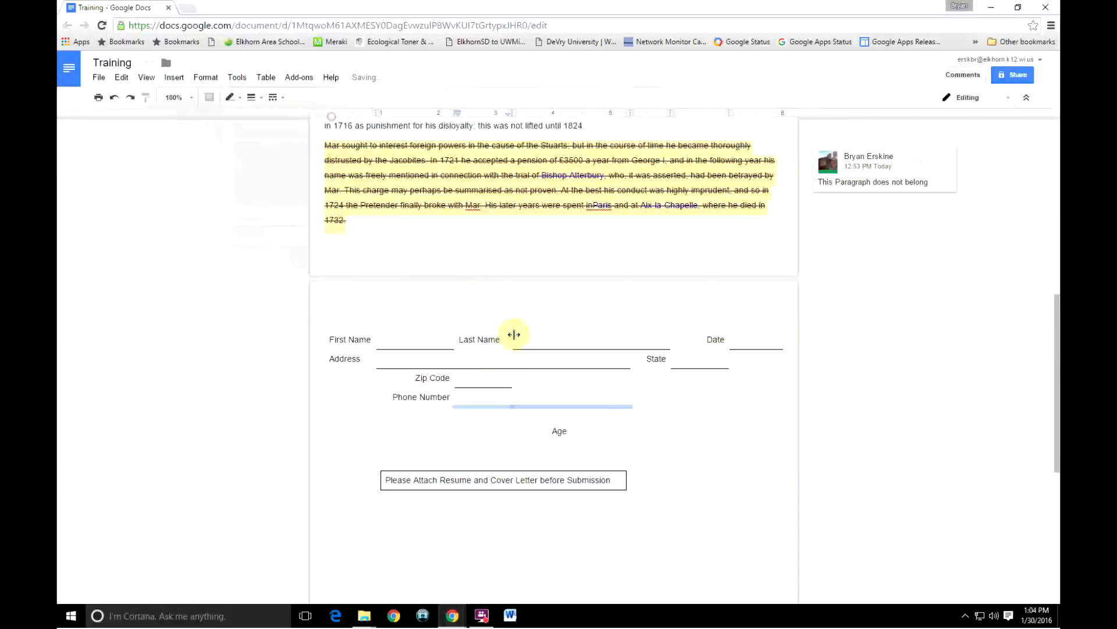
pyautogui.click(499, 400)
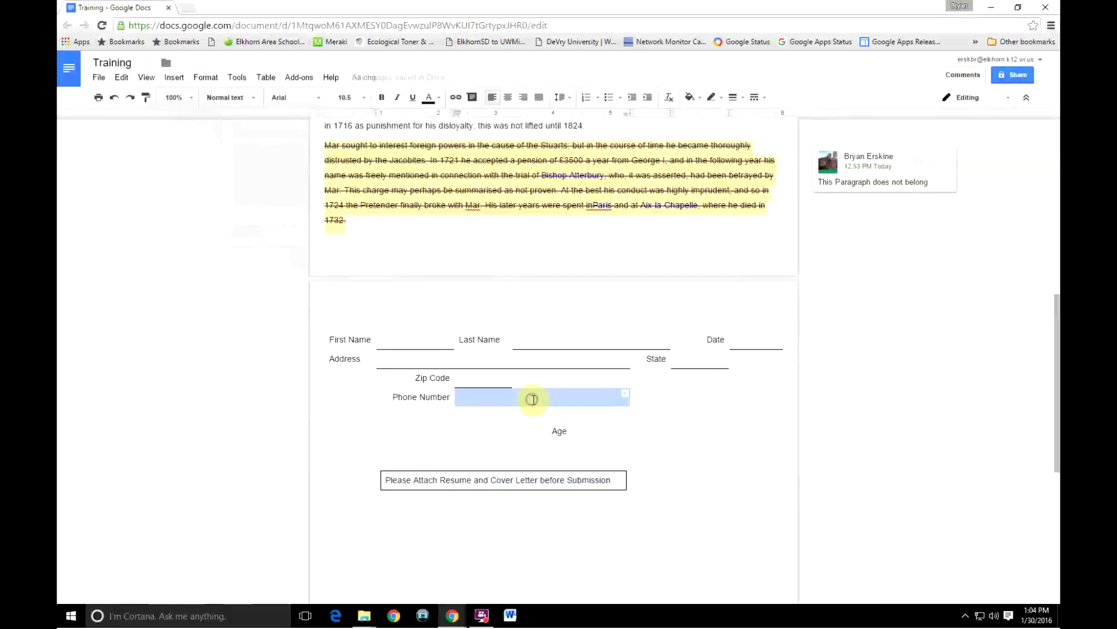
# Unmerge the blank cell after Phone Number and colour only the bottom border of its first cell black
pyautogui.rightClick(533, 400)
pyautogui.click(589, 511)
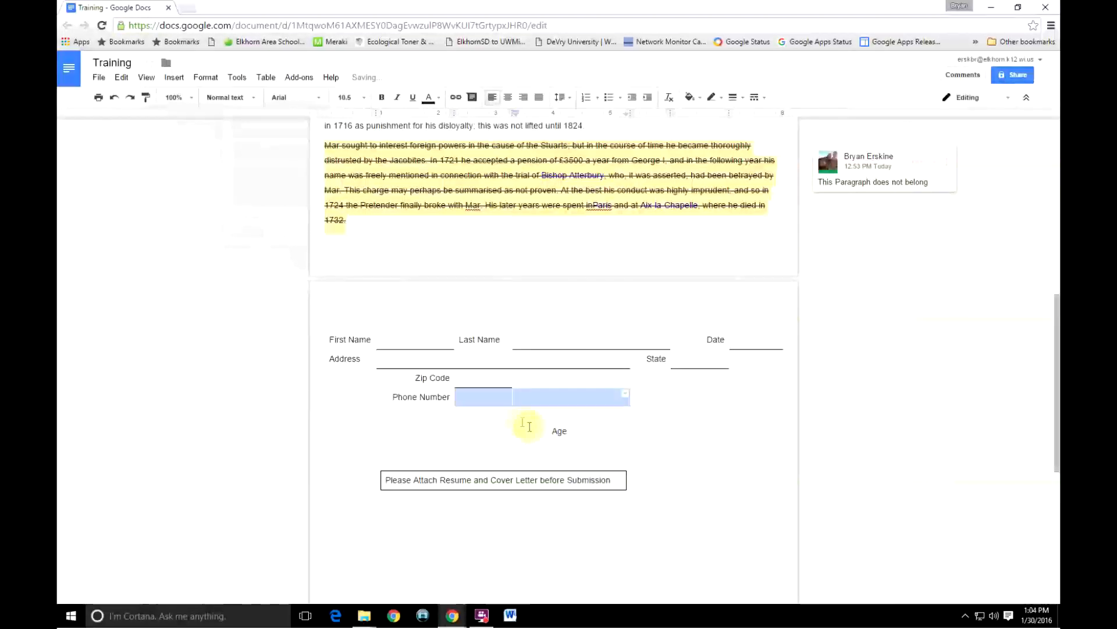
pyautogui.click(496, 400)
pyautogui.click(507, 393)
pyautogui.click(505, 360)
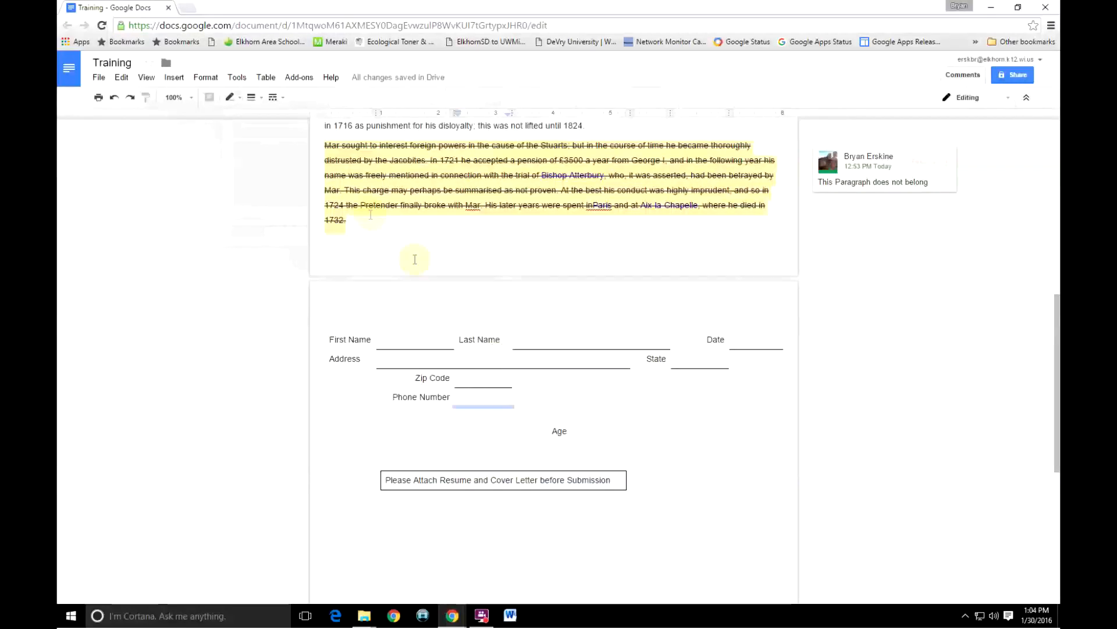
pyautogui.click(232, 98)
pyautogui.click(238, 119)
# Colour only the bottom border of the blank cell after Age black
pyautogui.click(577, 433)
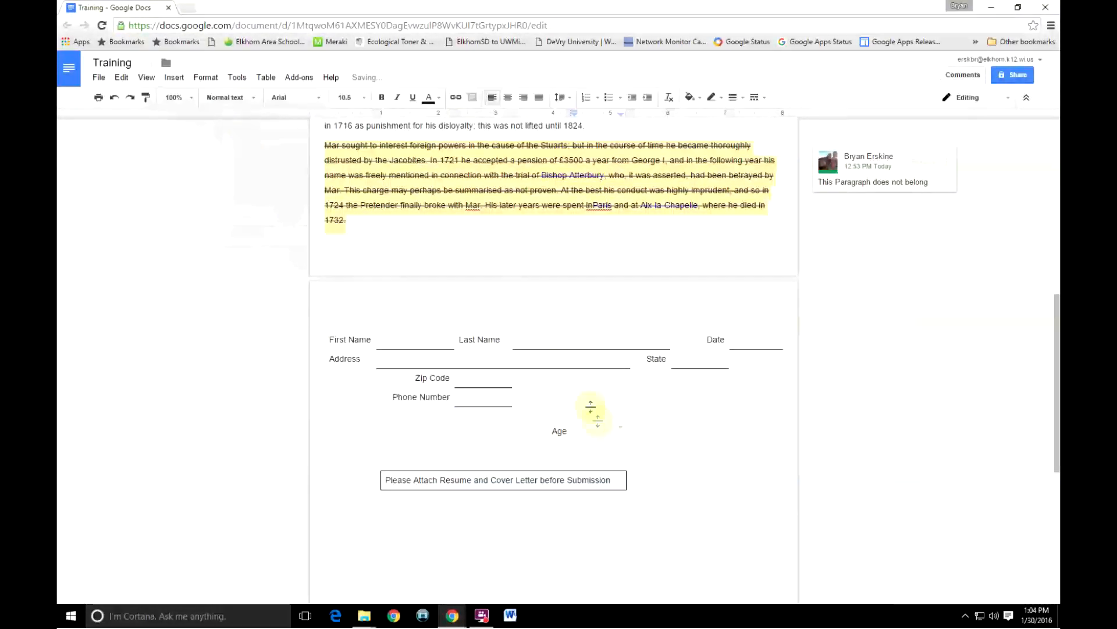
pyautogui.click(621, 424)
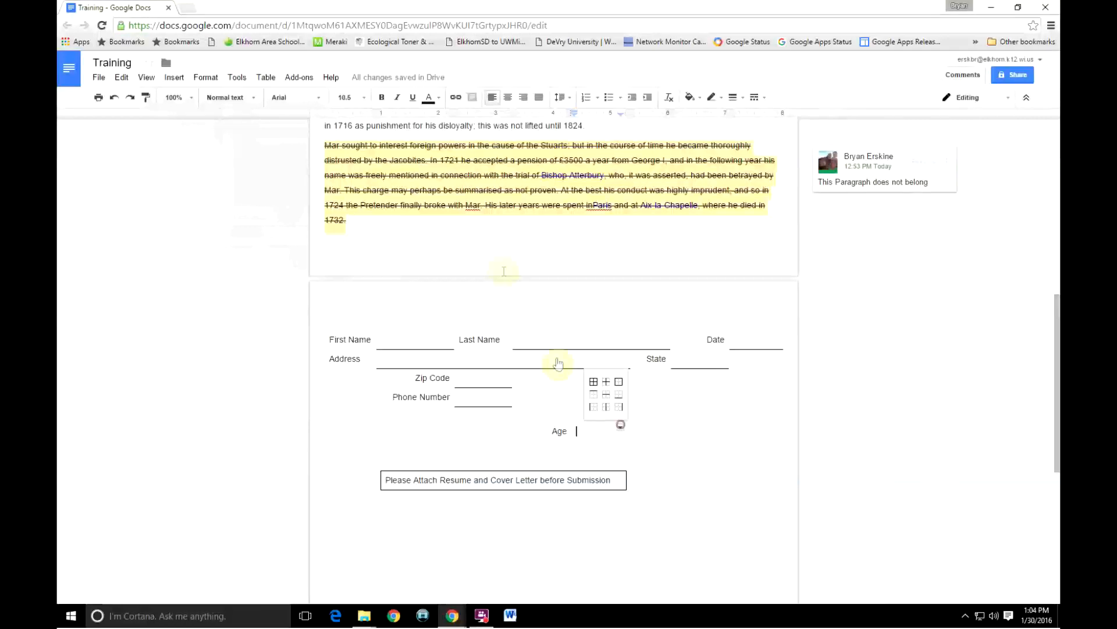
pyautogui.click(619, 395)
pyautogui.click(236, 98)
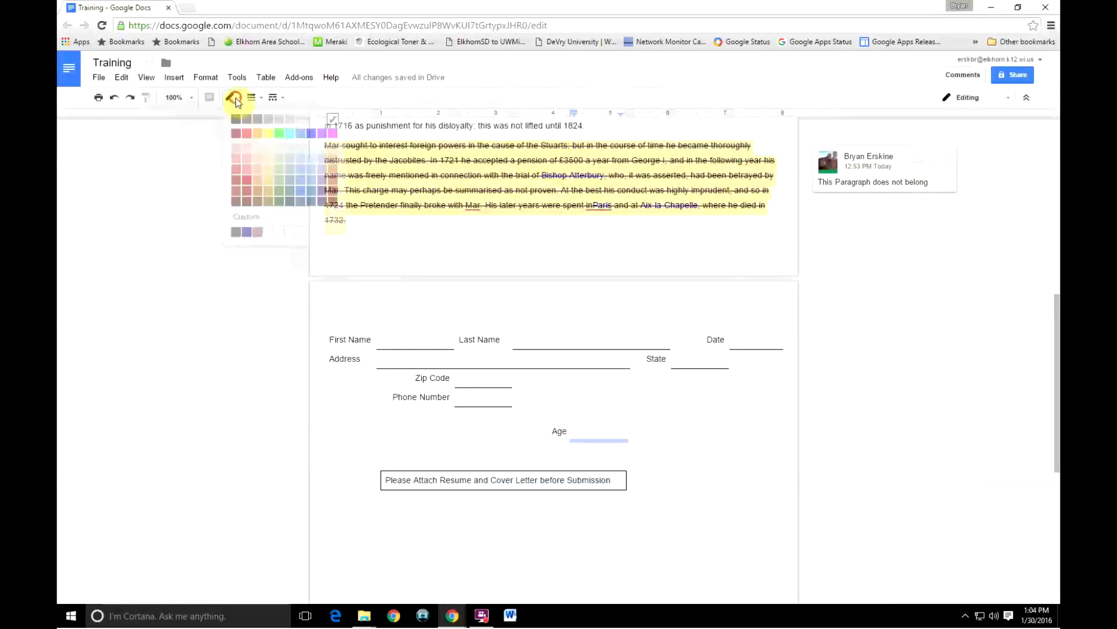
pyautogui.click(237, 119)
pyautogui.click(695, 477)
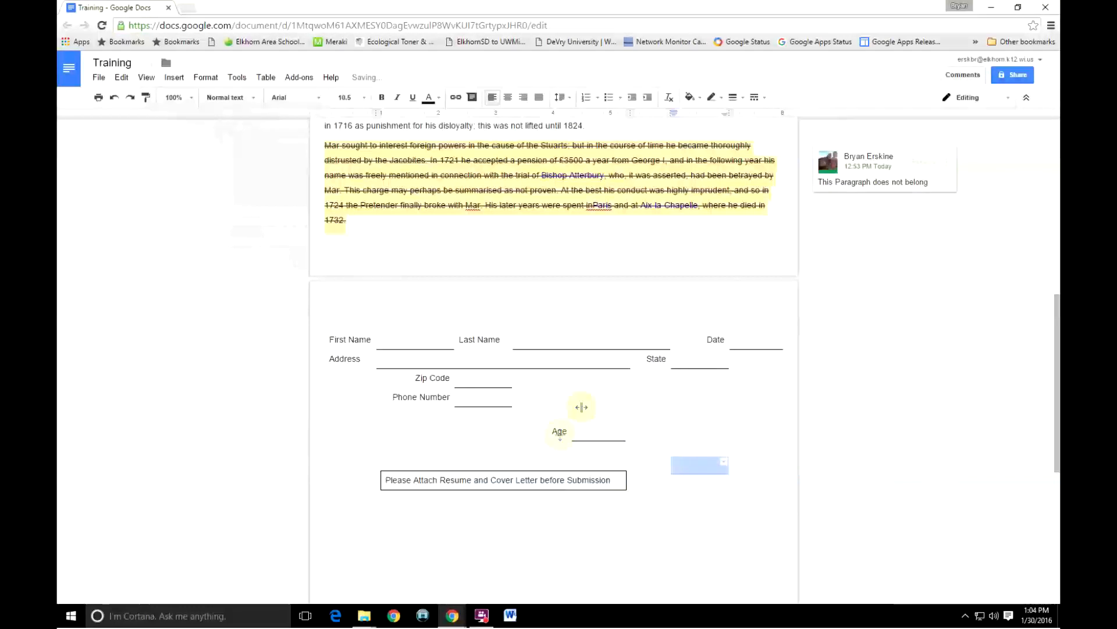
# Fill in the First Name blank with a first name and the Address blank with a street address
pyautogui.click(396, 337)
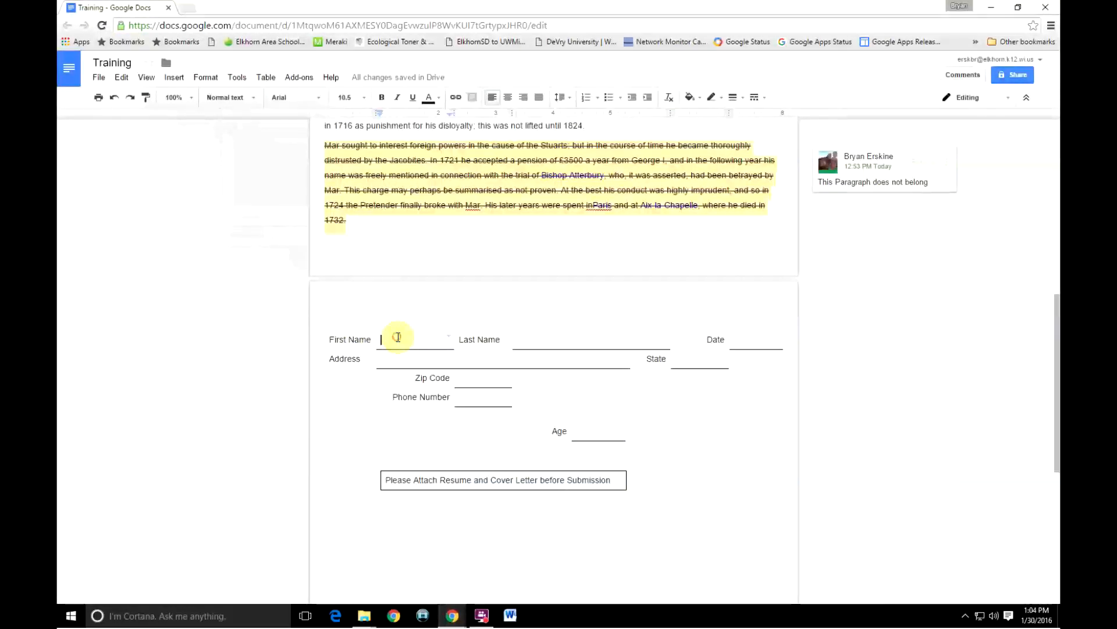
pyautogui.write('Bryan')
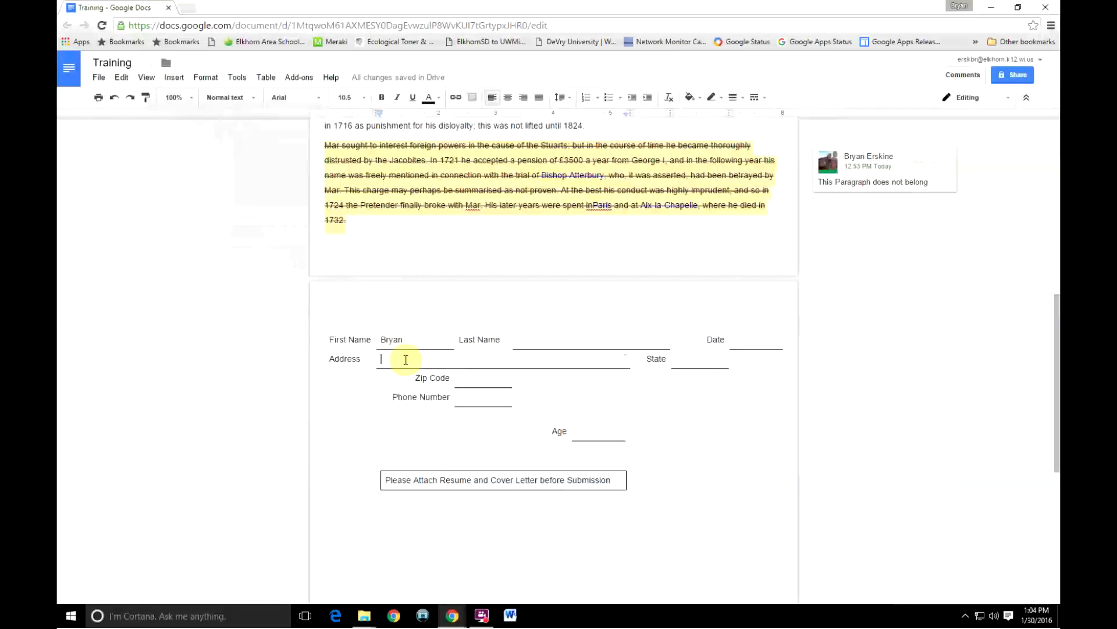
pyautogui.write('555 School Street')
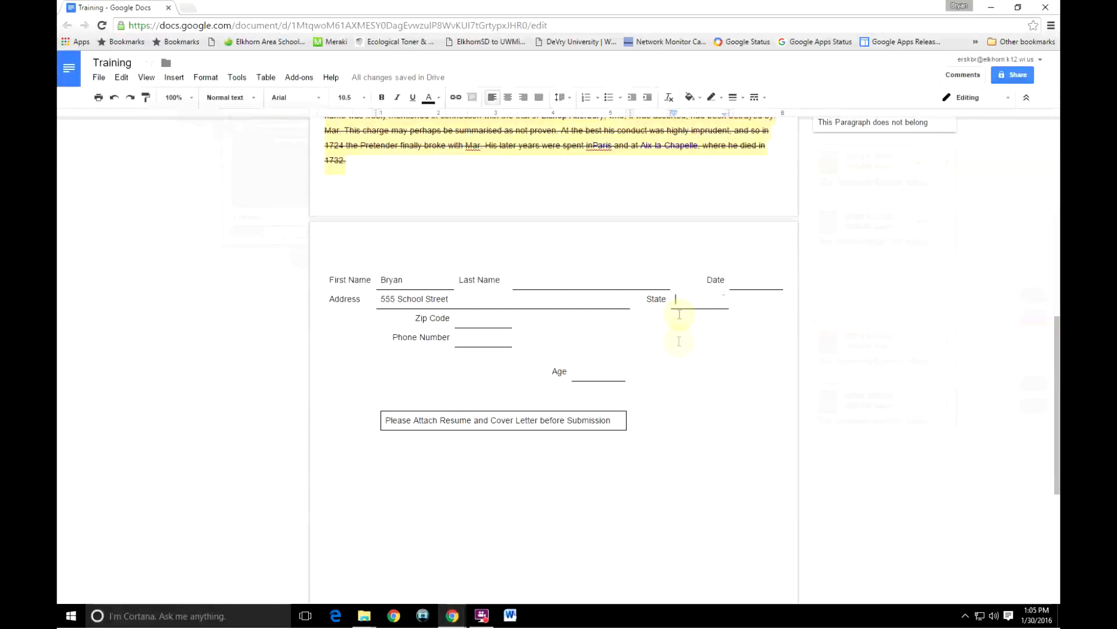
pyautogui.scroll(2, 691, 436)
pyautogui.scroll(-2, 692, 436)
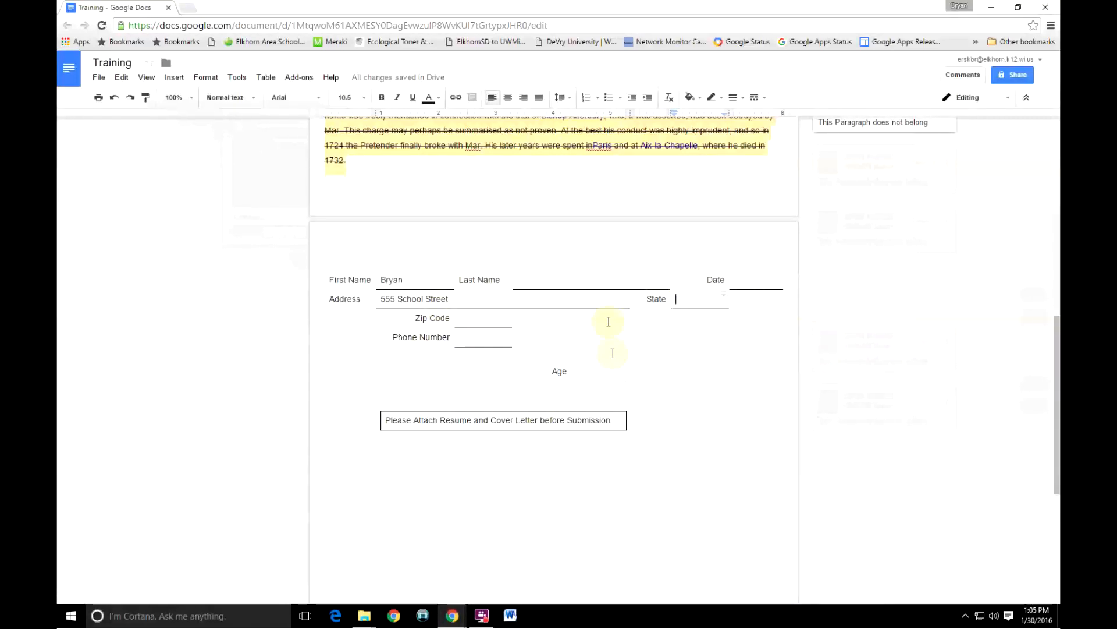
pyautogui.scroll(-1, 726, 500)
pyautogui.scroll(5, 726, 499)
pyautogui.scroll(-5, 727, 500)
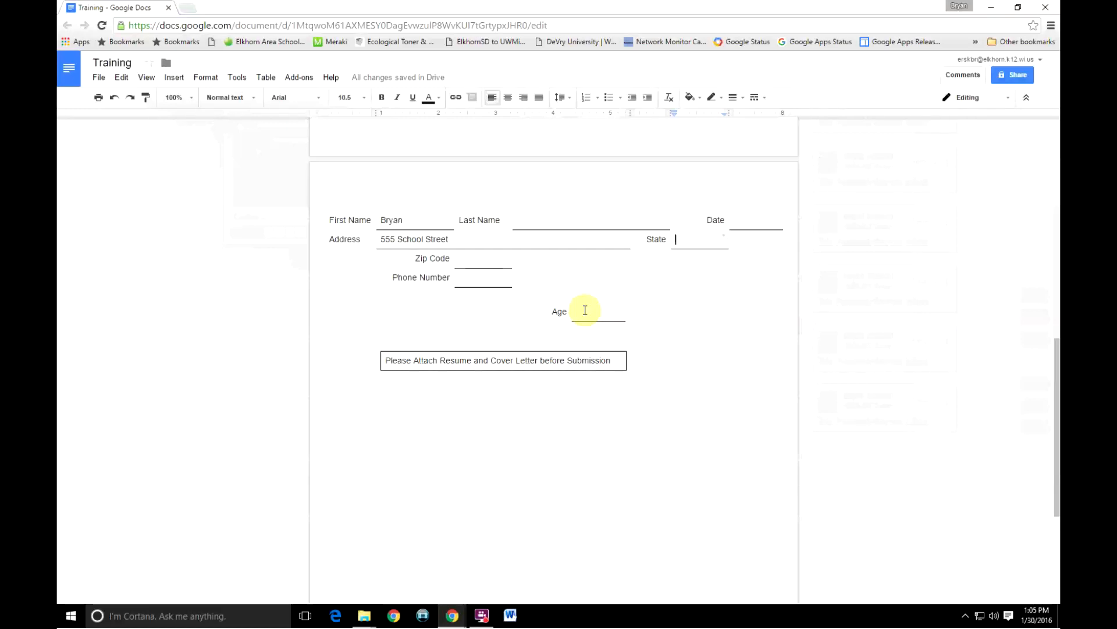
pyautogui.scroll(10, 585, 310)
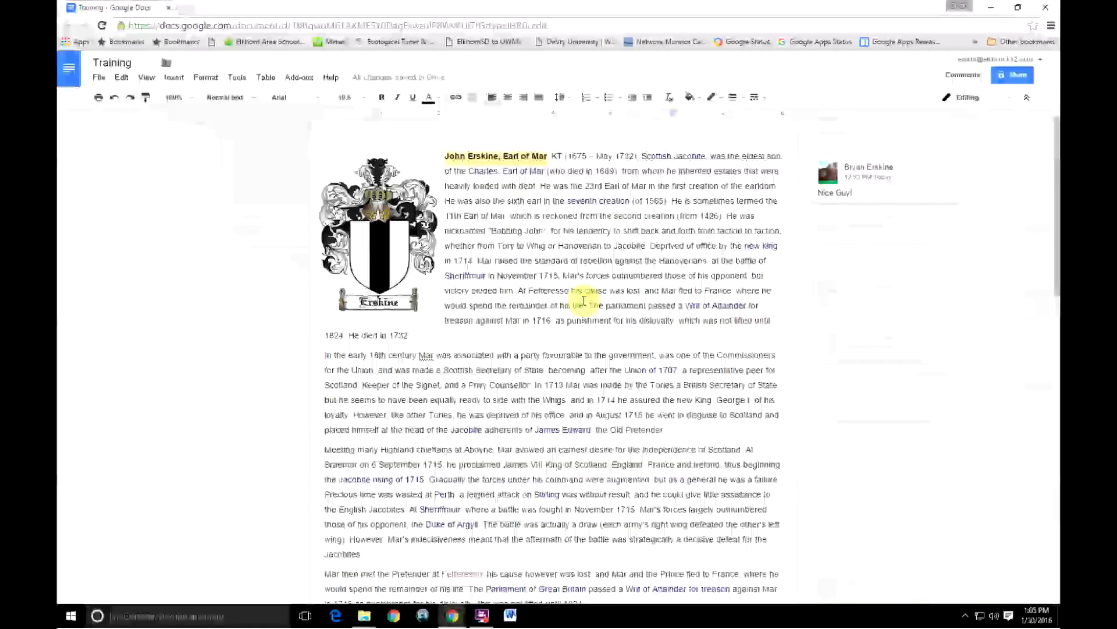